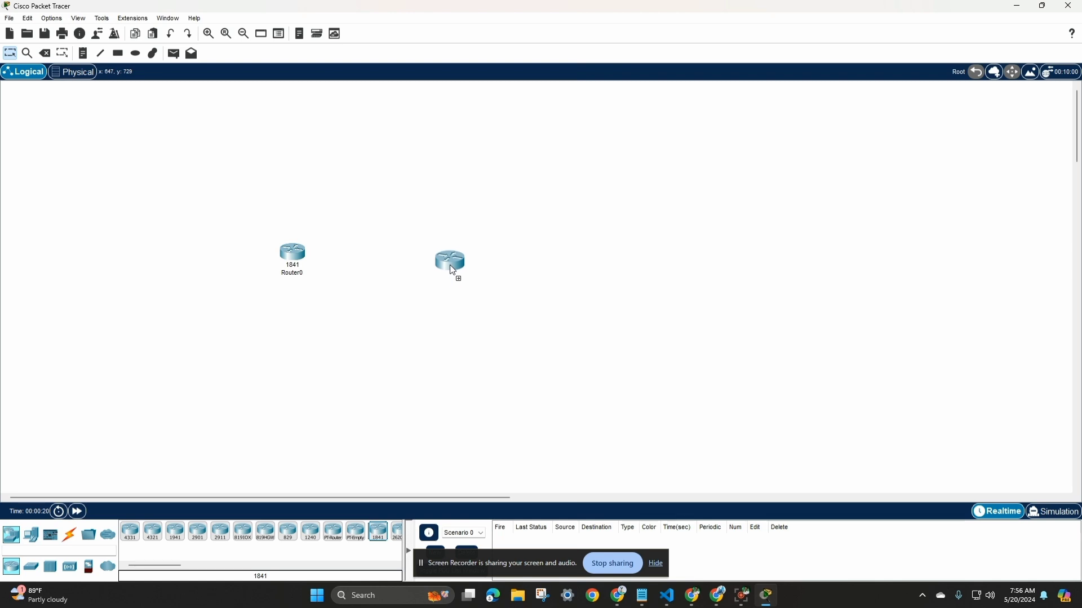
- Place two more 1841 routers in the workspace, spaced out in a row beside Router0
{"action": "left_click", "coordinate": [450, 265]}
{"action": "left_click", "coordinate": [378, 532]}
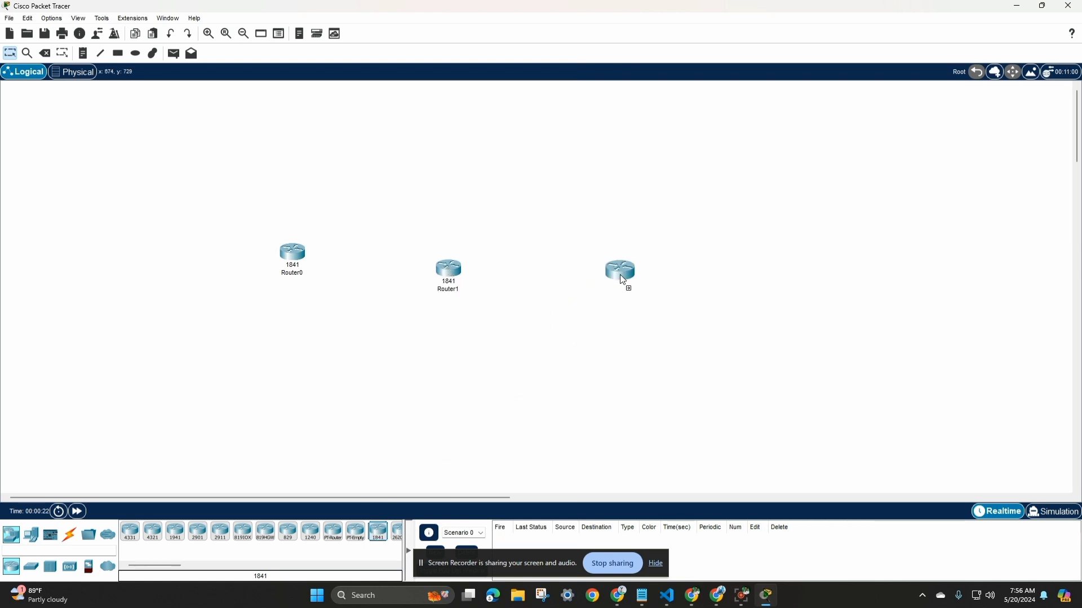
{"action": "left_click", "coordinate": [620, 274]}
- Add three 2950-24 switches to the workspace, one below each router
{"action": "left_click", "coordinate": [31, 567]}
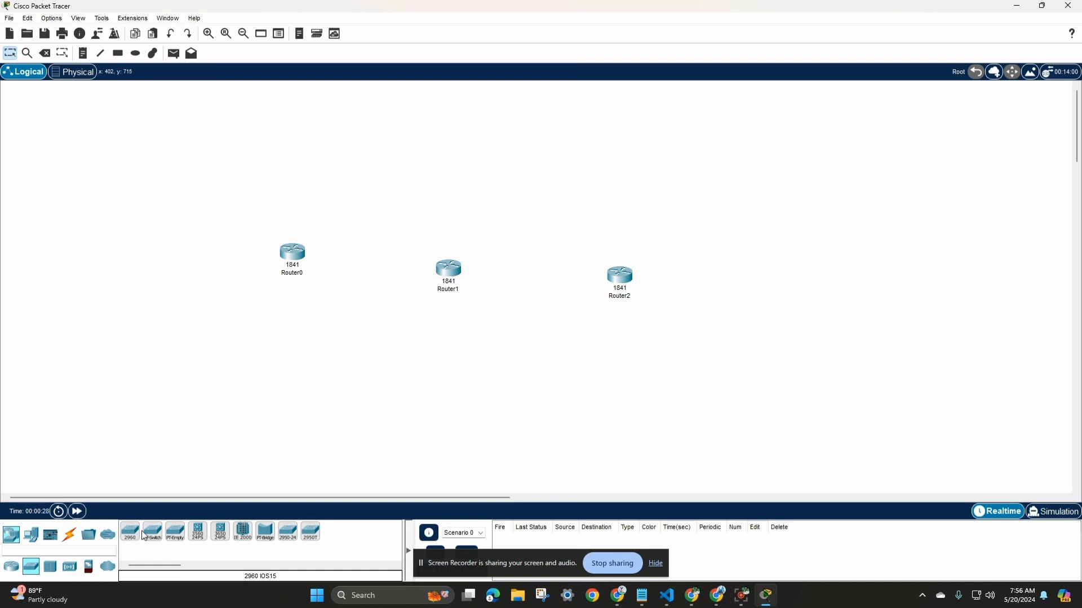
{"action": "left_click_drag", "start_coordinate": [288, 531], "coordinate": [291, 373]}
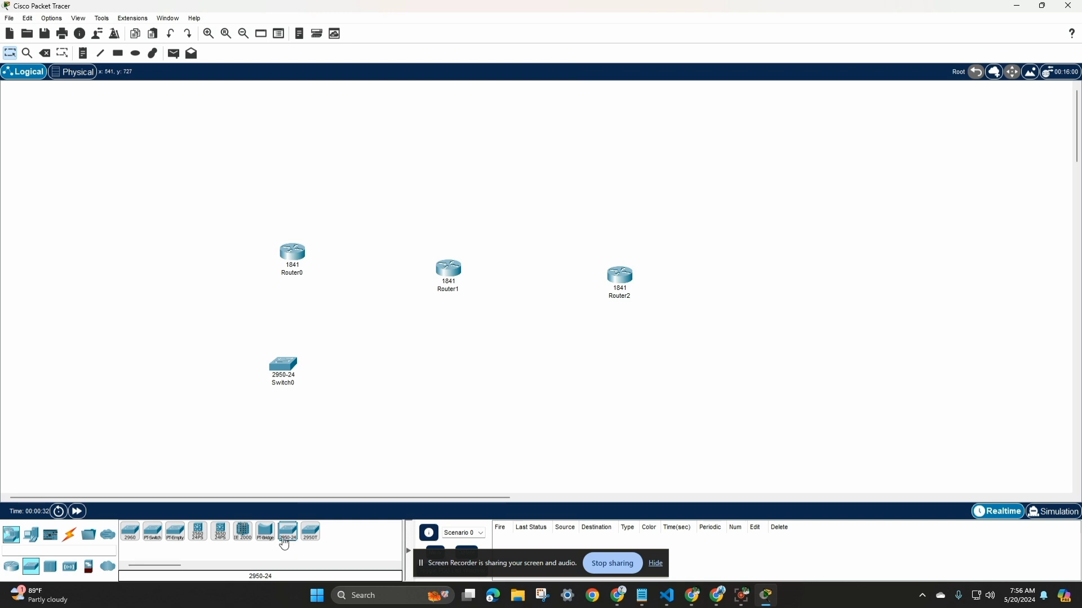
{"action": "left_click_drag", "start_coordinate": [288, 535], "coordinate": [439, 389]}
{"action": "left_click_drag", "start_coordinate": [288, 532], "coordinate": [618, 383]}
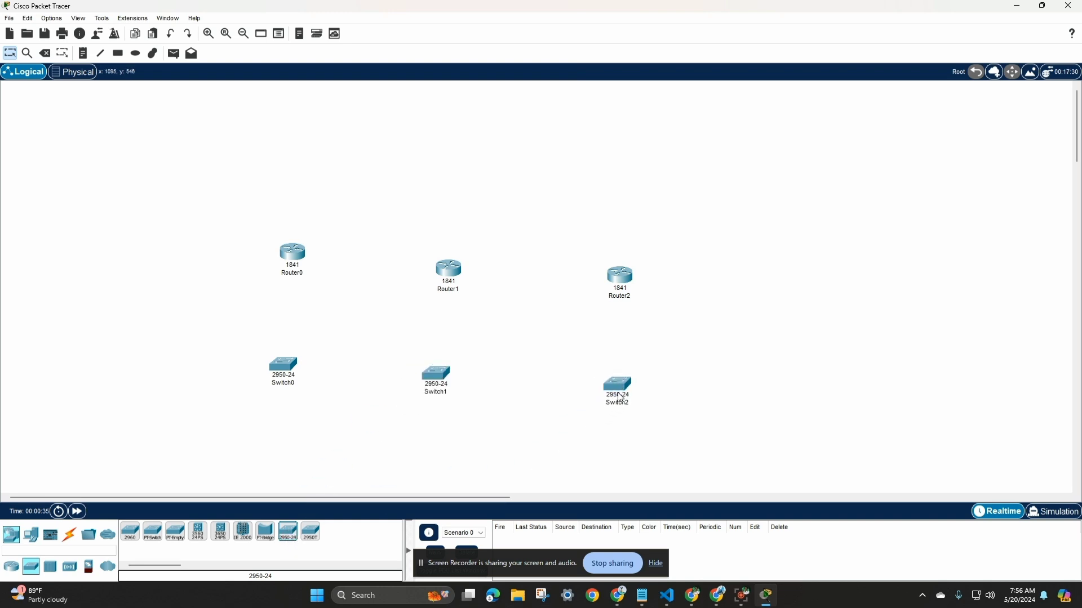
- Switch to Notepad, check the topology title line listing the required devices, and return to Packet Tracer
{"action": "left_click", "coordinate": [642, 595]}
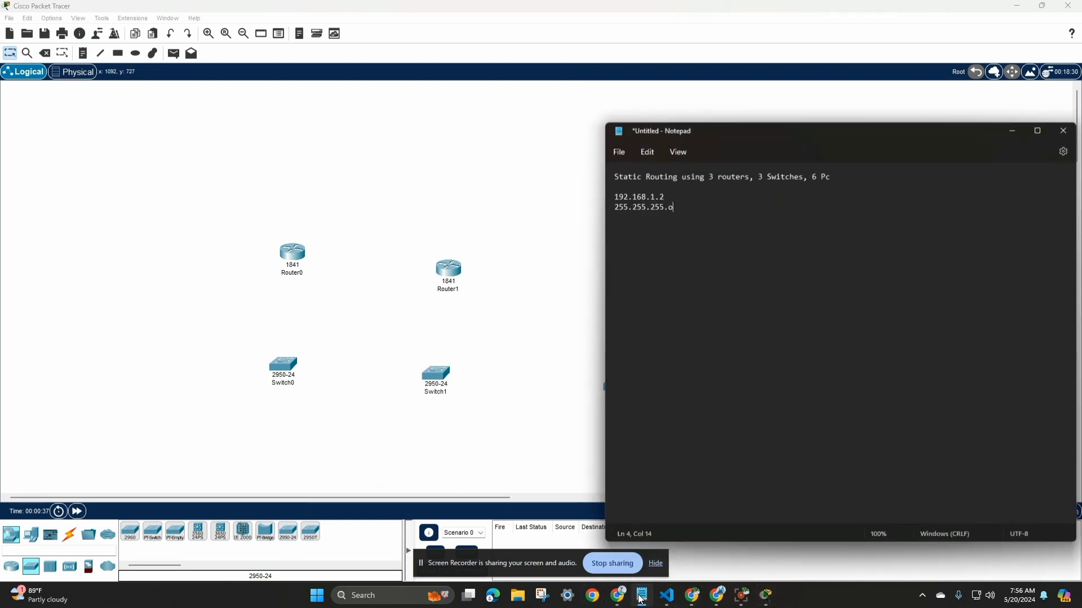
{"action": "triple_click", "coordinate": [671, 176]}
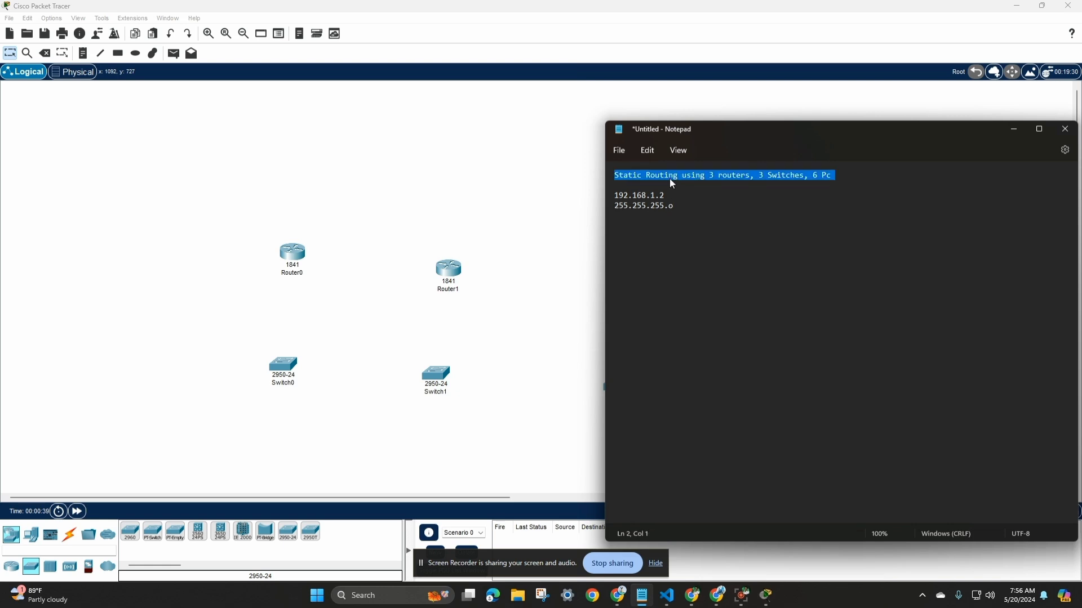
{"action": "left_click", "coordinate": [1014, 129]}
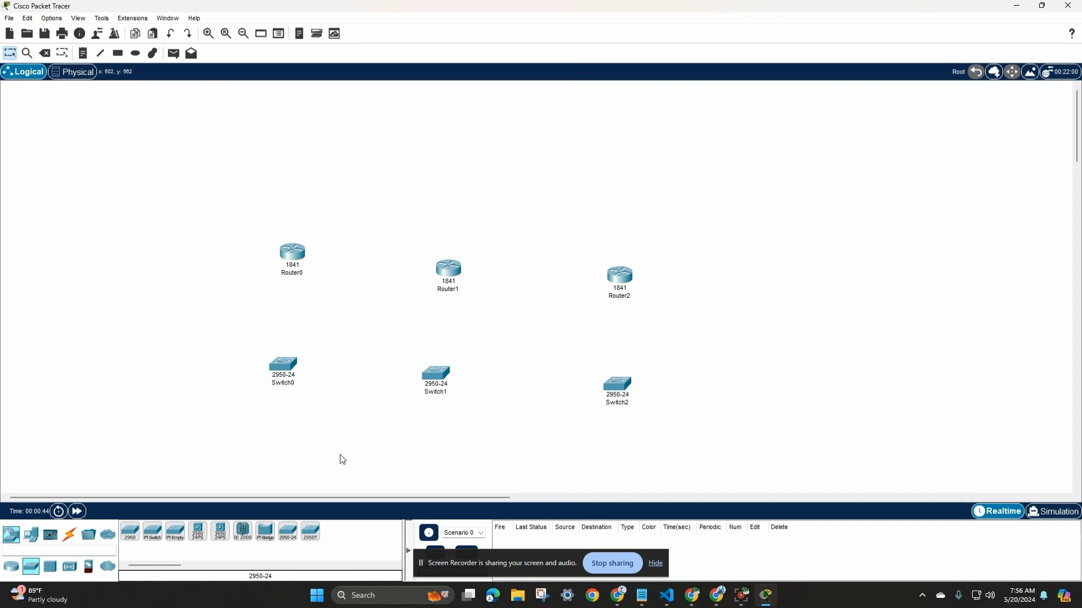
- Place four PC-PT end devices in a row below Switch0 and Switch1
{"action": "scroll", "coordinate": [398, 462], "scroll_direction": "down", "scroll_amount": 3}
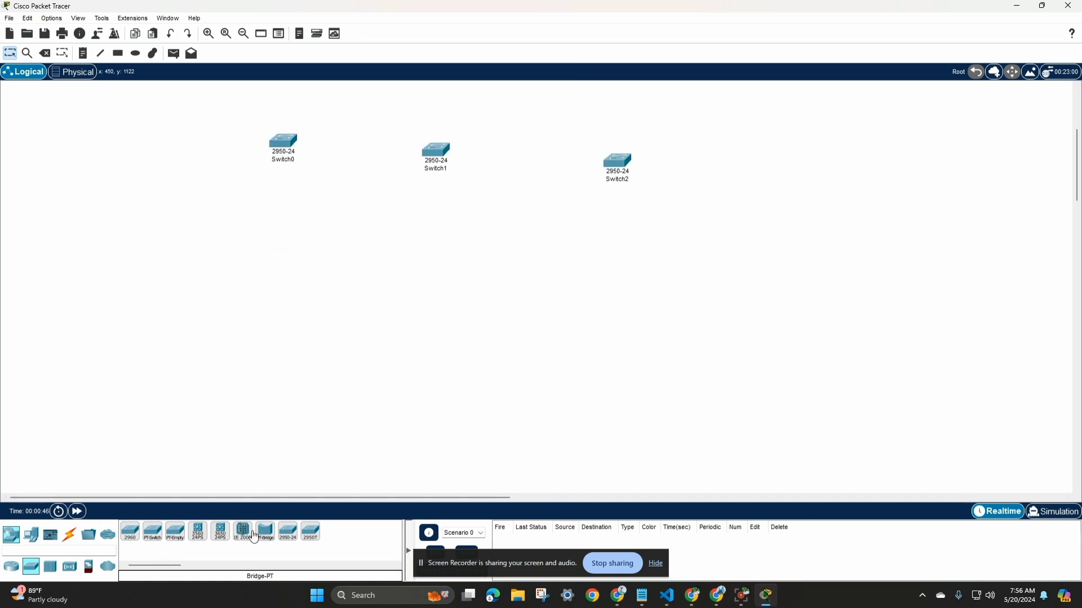
{"action": "left_click", "coordinate": [32, 535]}
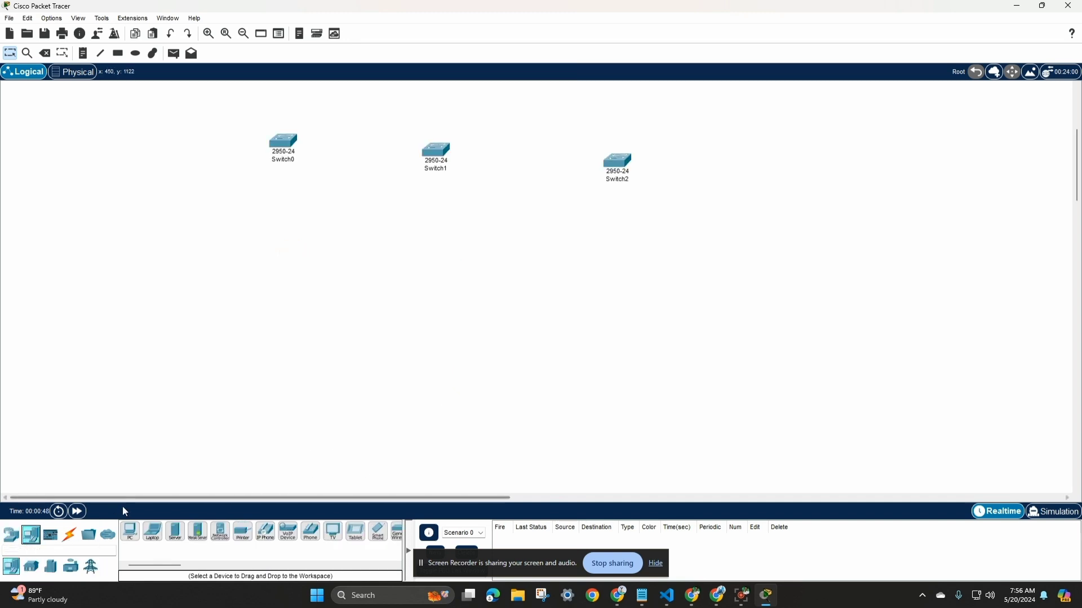
{"action": "left_click", "coordinate": [140, 535]}
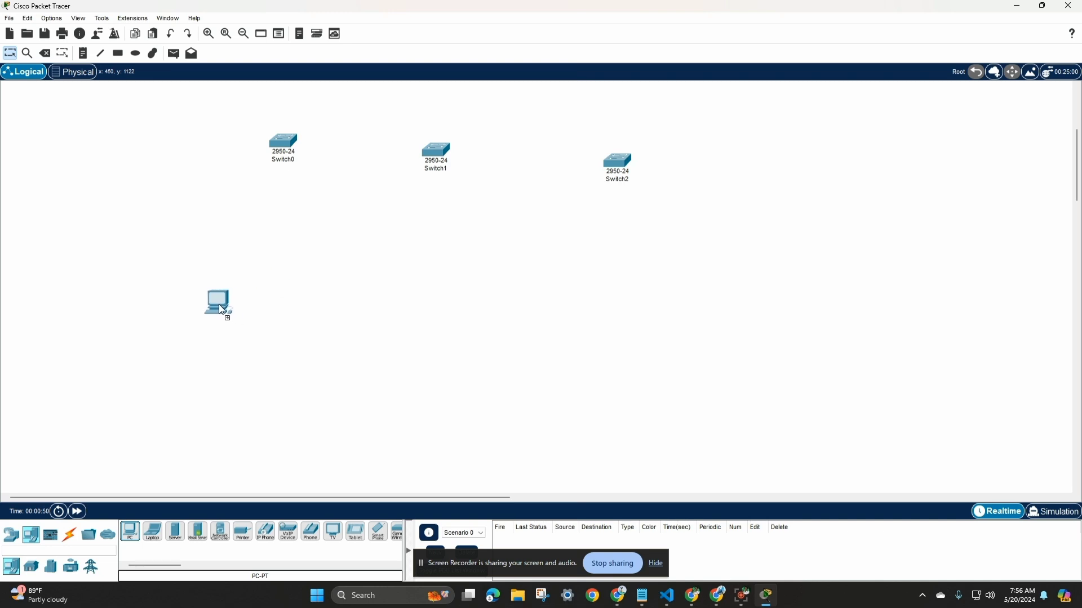
{"action": "left_click", "coordinate": [136, 534]}
{"action": "left_click", "coordinate": [321, 309]}
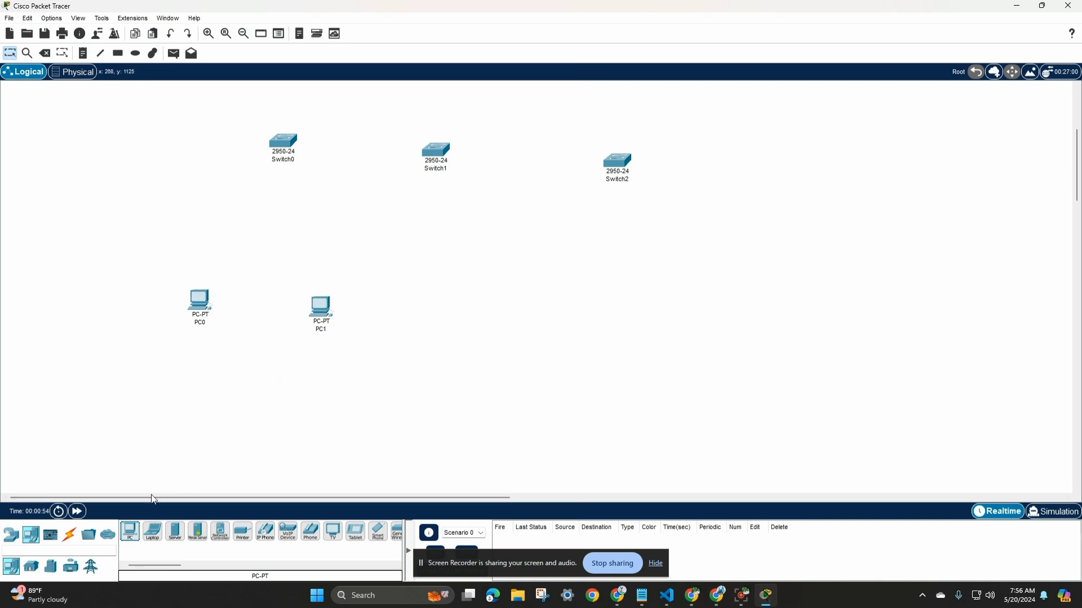
{"action": "left_click", "coordinate": [131, 532]}
{"action": "left_click", "coordinate": [420, 316]}
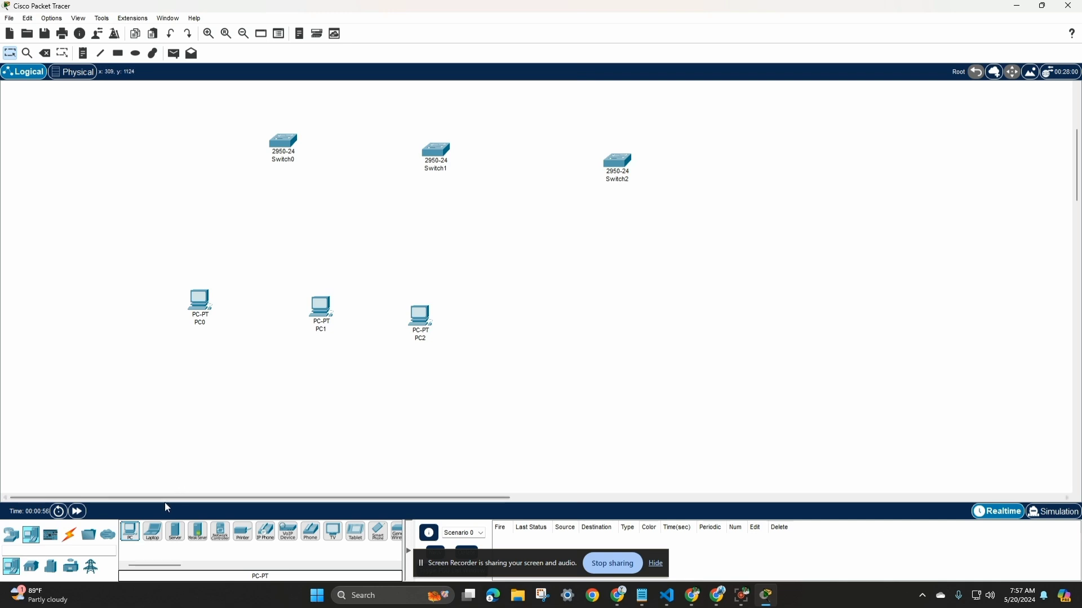
{"action": "left_click", "coordinate": [131, 532]}
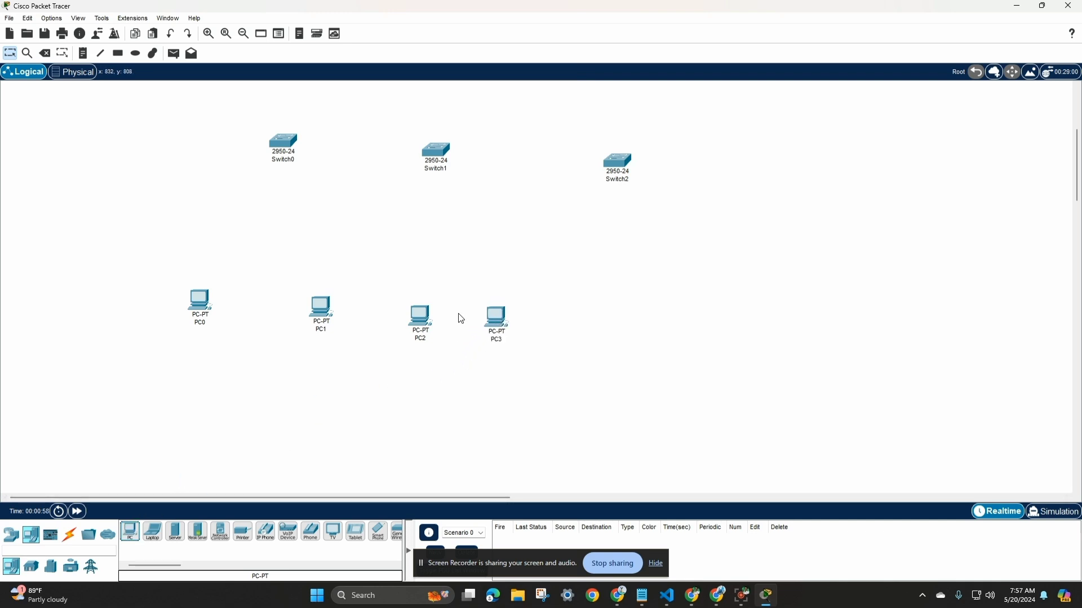
- Move PC0, PC1, PC2 and PC3 up so the row sits closer to the switches
{"action": "left_click_drag", "start_coordinate": [207, 305], "coordinate": [224, 269]}
{"action": "left_click_drag", "start_coordinate": [334, 311], "coordinate": [350, 267]}
{"action": "left_click_drag", "start_coordinate": [425, 314], "coordinate": [451, 262]}
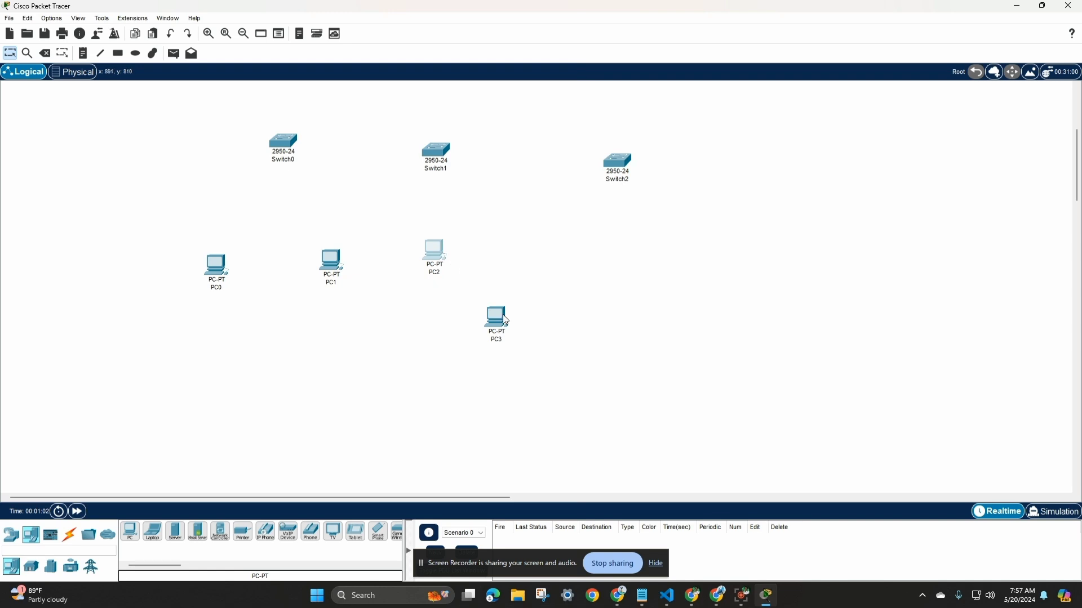
{"action": "left_click_drag", "start_coordinate": [506, 320], "coordinate": [529, 254]}
- Add two more PC-PT devices below Switch2, continuing the row of PCs
{"action": "left_click", "coordinate": [131, 533]}
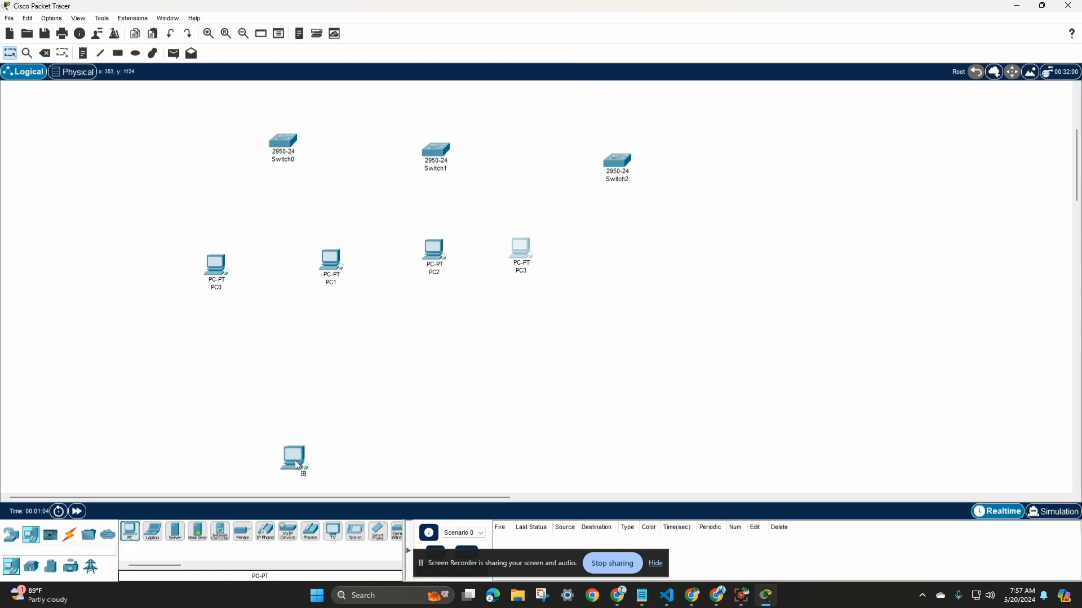
{"action": "left_click", "coordinate": [633, 264]}
{"action": "left_click", "coordinate": [131, 532]}
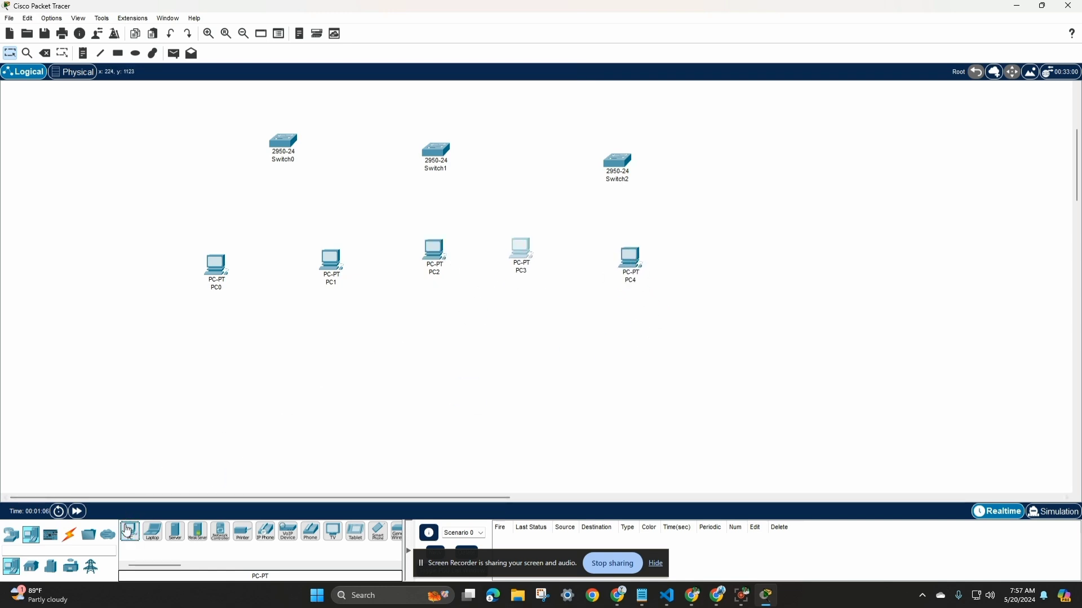
{"action": "left_click", "coordinate": [724, 267]}
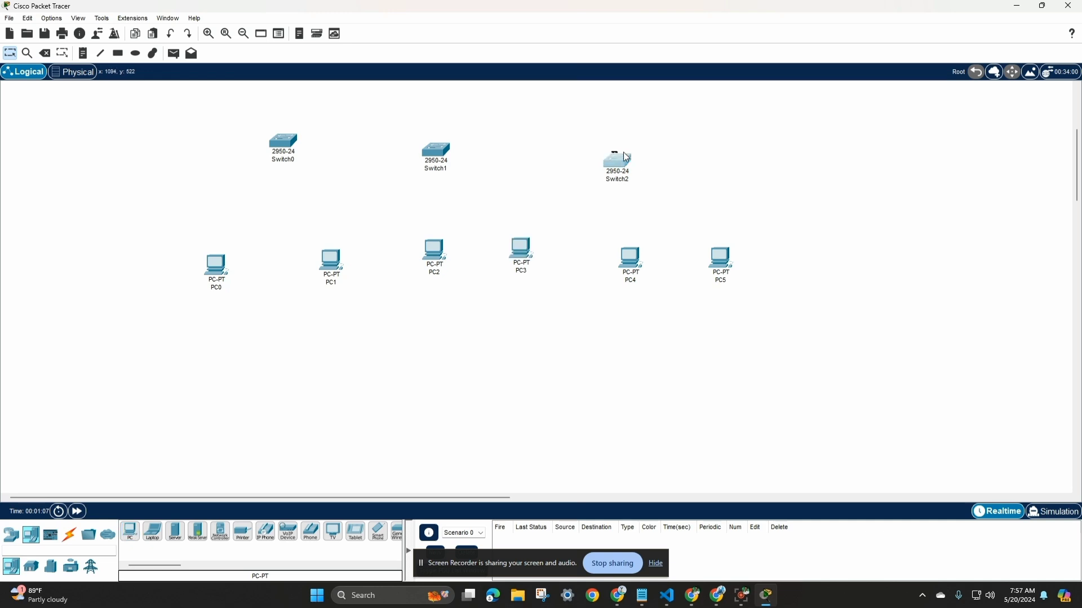
- Shift Switch2 and Switch1 to the right above their PC pairs and line up the three routers in an even row
{"action": "left_click_drag", "start_coordinate": [629, 159], "coordinate": [677, 159]}
{"action": "left_click_drag", "start_coordinate": [442, 153], "coordinate": [484, 151]}
{"action": "scroll", "coordinate": [486, 165], "scroll_direction": "up", "scroll_amount": 4}
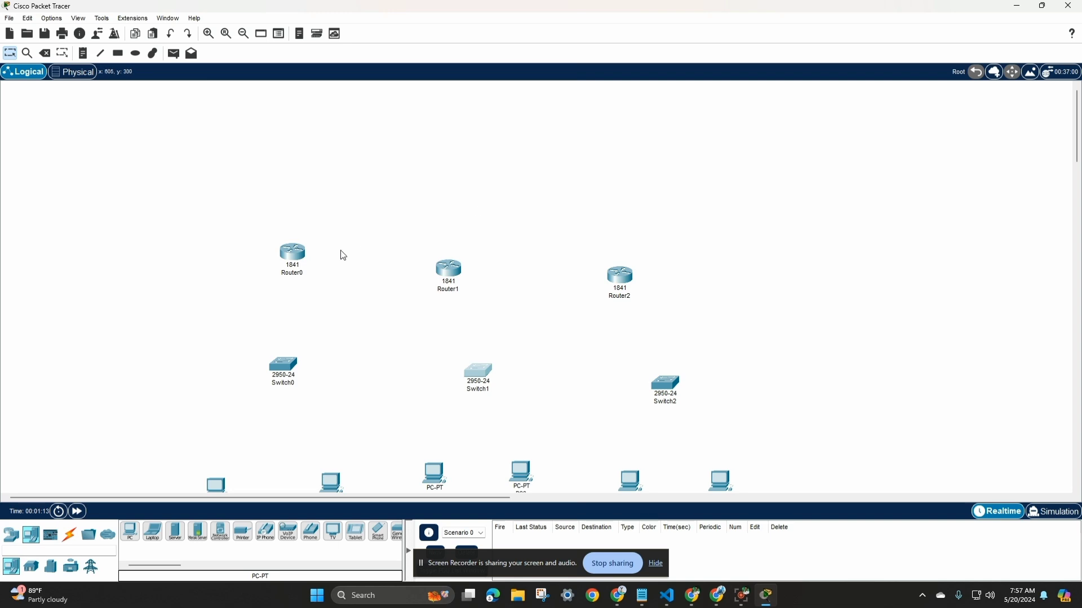
{"action": "left_click_drag", "start_coordinate": [448, 265], "coordinate": [454, 233]}
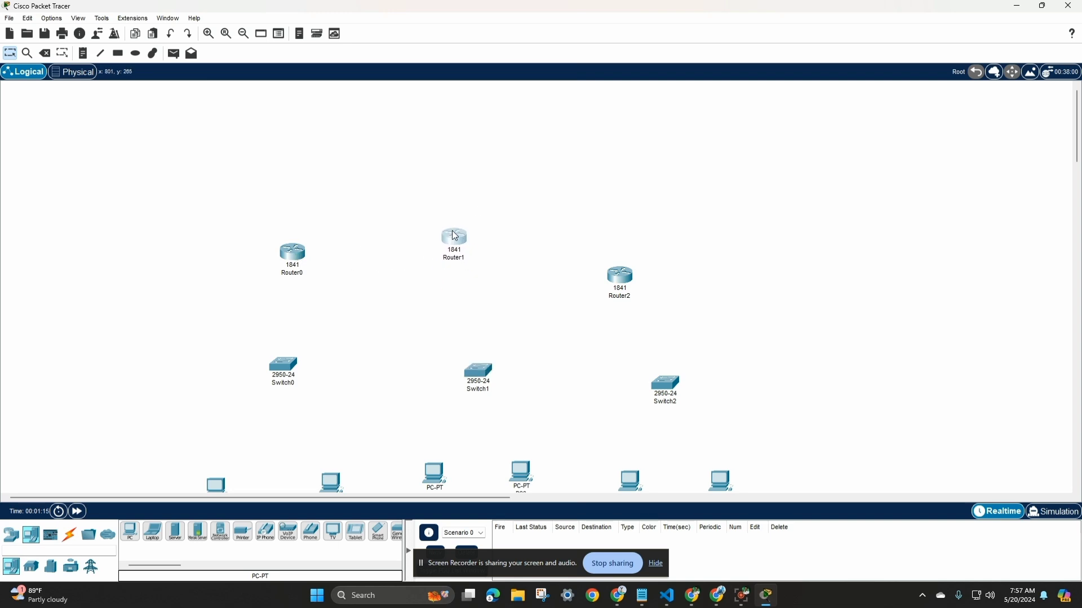
{"action": "left_click_drag", "start_coordinate": [614, 277], "coordinate": [588, 237]}
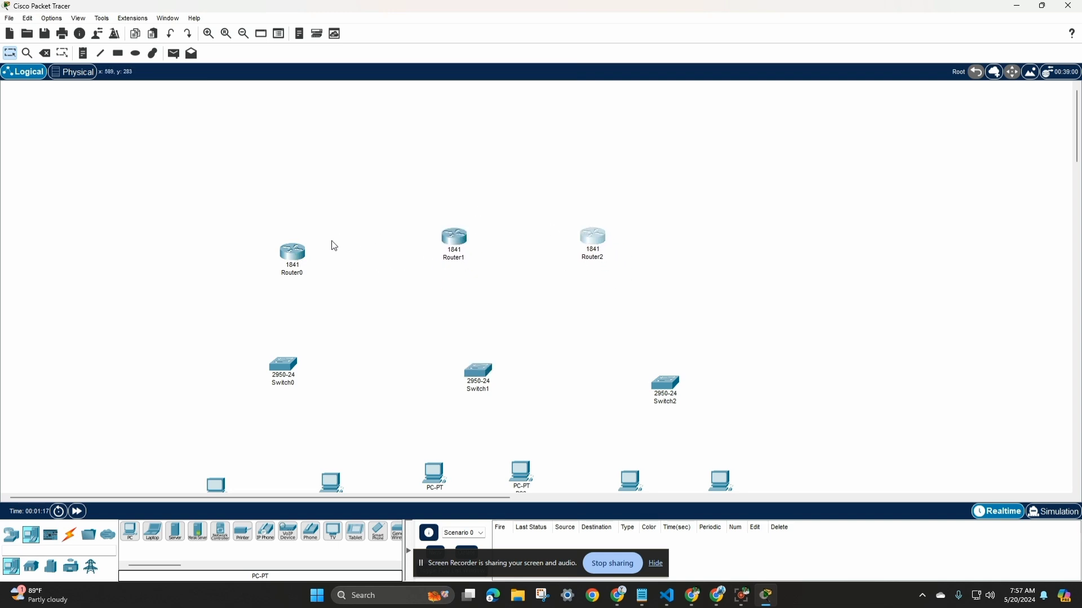
{"action": "left_click_drag", "start_coordinate": [292, 251], "coordinate": [320, 245]}
- Connect PC0 and PC1 to Switch0 using the automatically chosen connection type
{"action": "scroll", "coordinate": [316, 243], "scroll_direction": "down", "scroll_amount": 5}
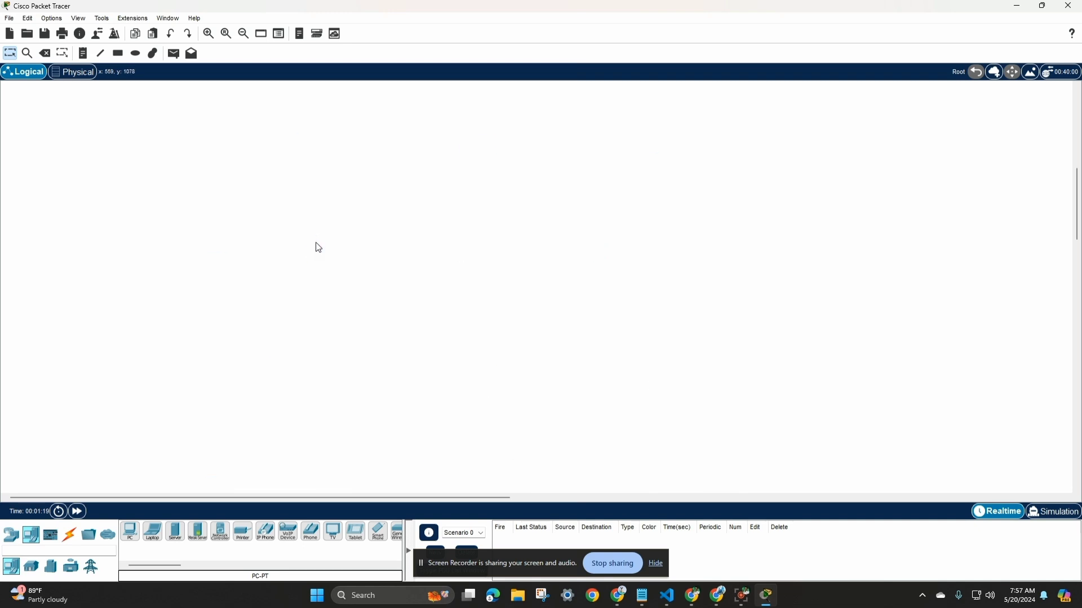
{"action": "left_click", "coordinate": [75, 540]}
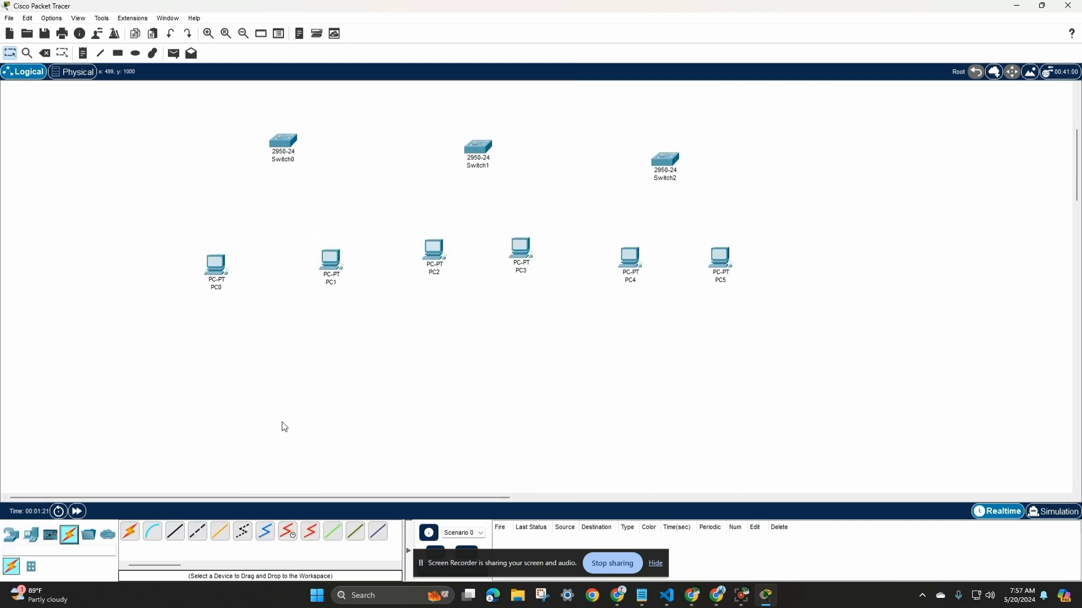
{"action": "scroll", "coordinate": [284, 428], "scroll_direction": "up", "scroll_amount": 5}
{"action": "scroll", "coordinate": [401, 381], "scroll_direction": "down", "scroll_amount": 5}
{"action": "scroll", "coordinate": [404, 380], "scroll_direction": "up", "scroll_amount": 5}
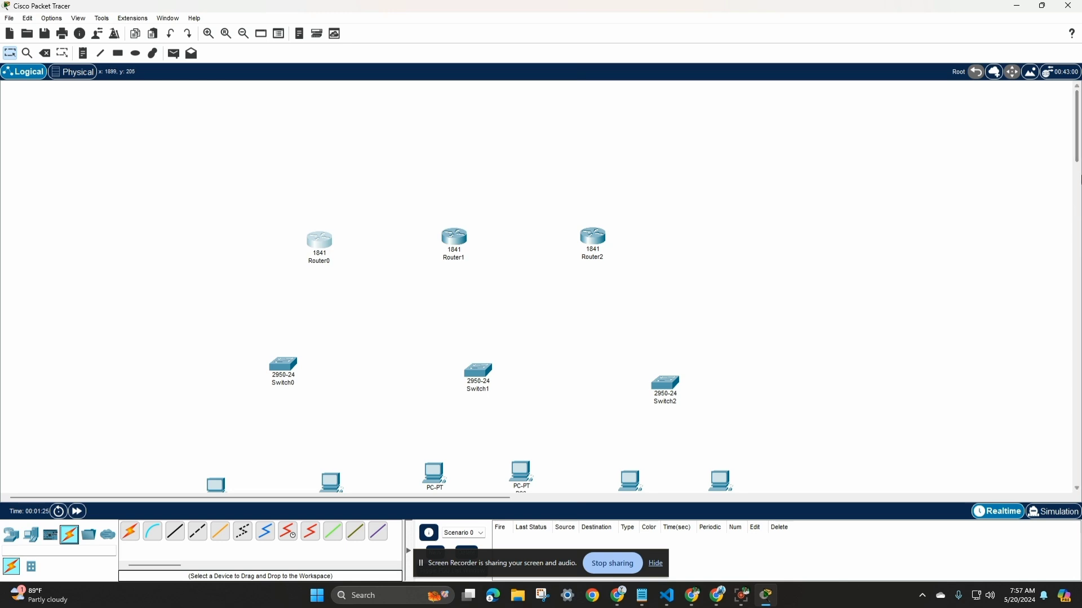
{"action": "scroll", "coordinate": [1078, 167], "scroll_direction": "down", "scroll_amount": 3}
{"action": "scroll", "coordinate": [1079, 166], "scroll_direction": "down", "scroll_amount": 1}
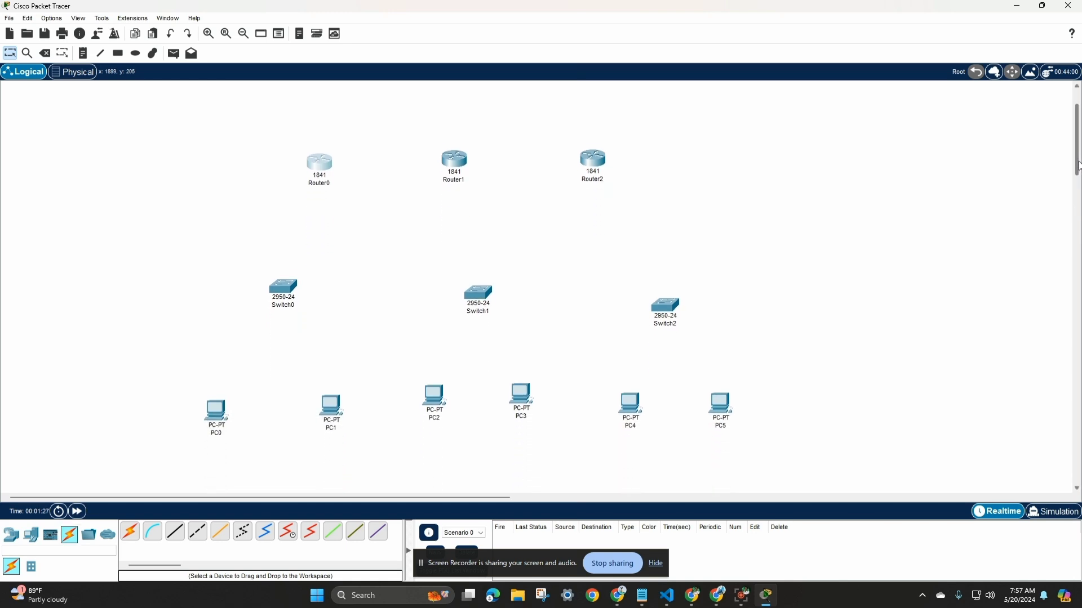
{"action": "left_click", "coordinate": [129, 531]}
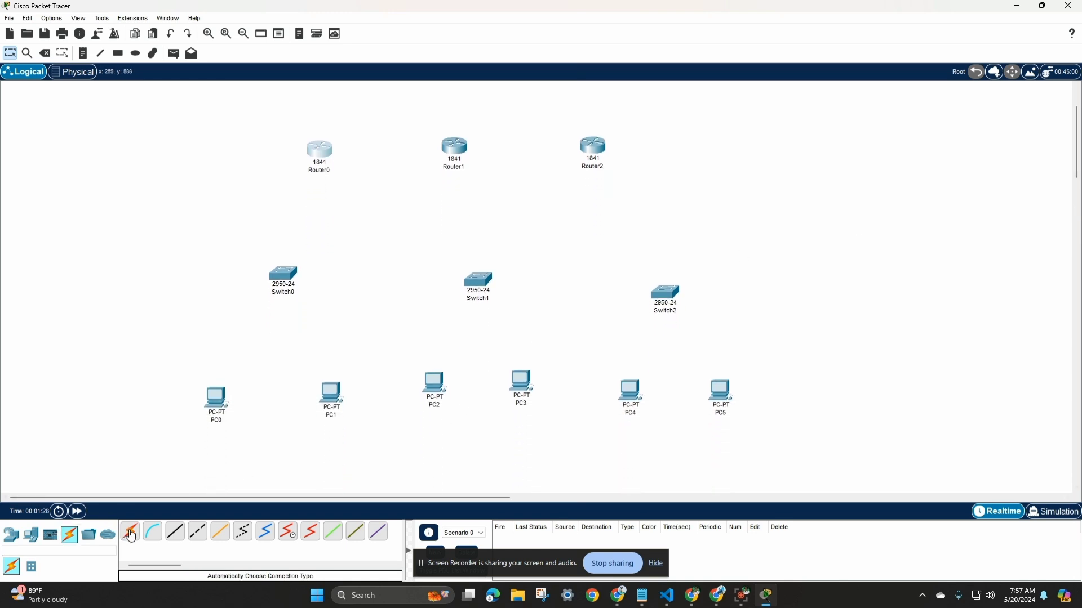
{"action": "left_click", "coordinate": [216, 399]}
{"action": "left_click", "coordinate": [282, 277]}
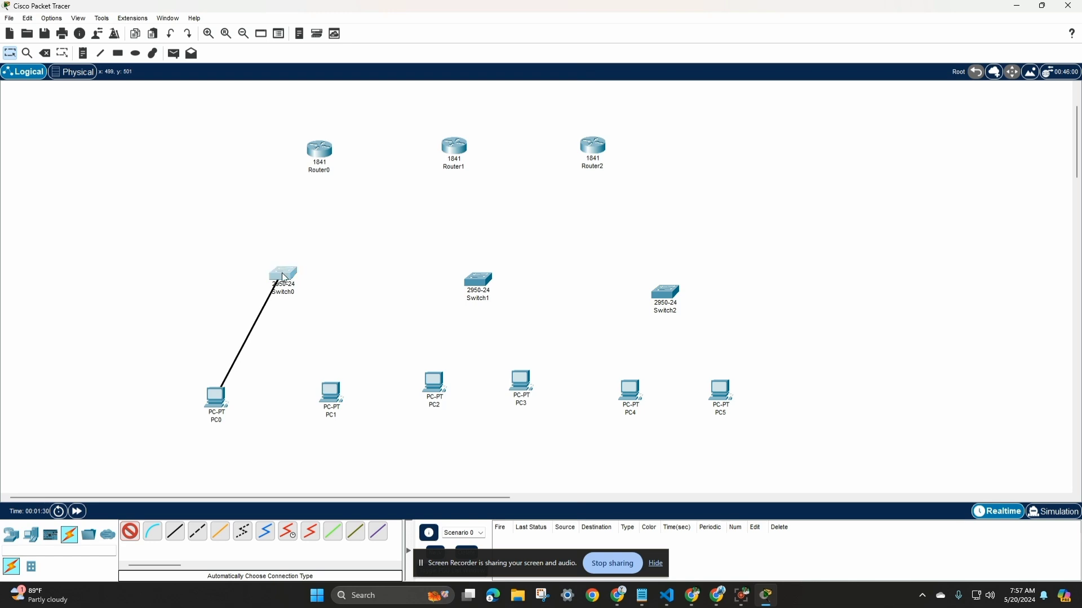
{"action": "left_click", "coordinate": [331, 396]}
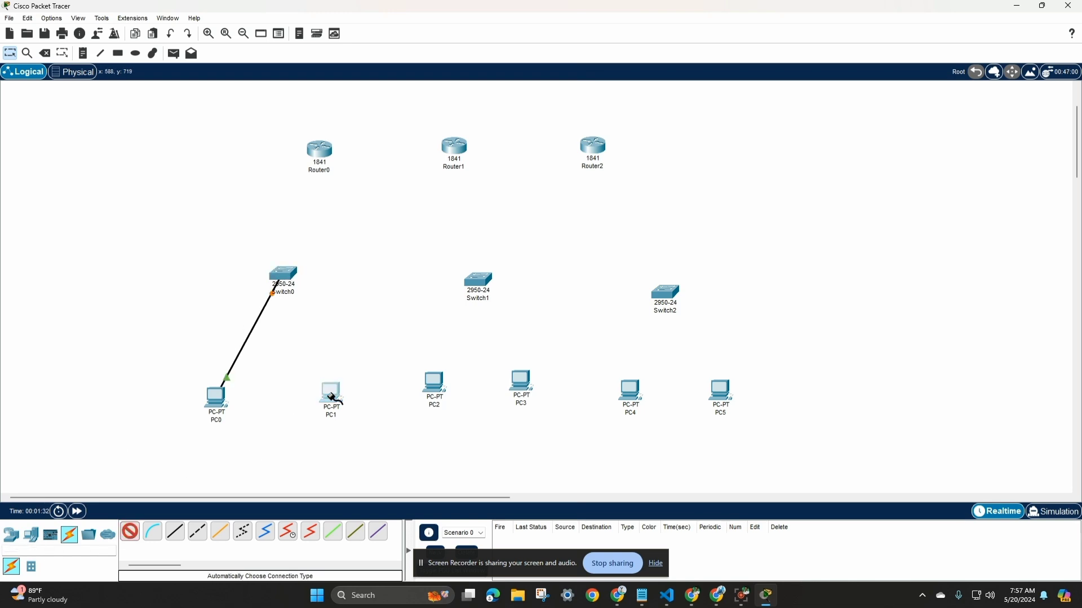
{"action": "left_click", "coordinate": [287, 276]}
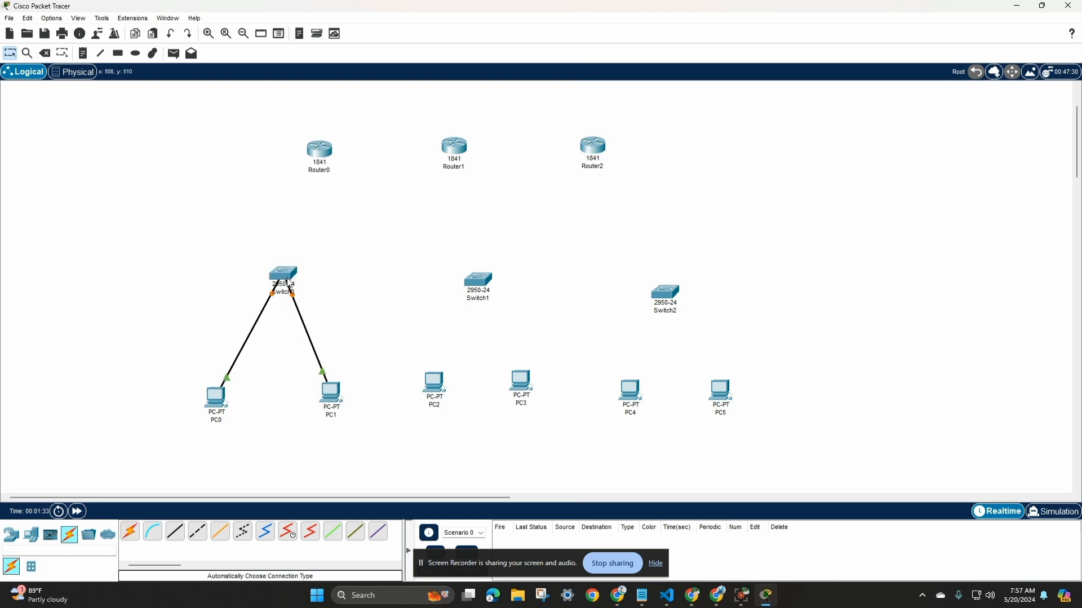
- Connect PC2 and PC3 to Switch1 using the automatically chosen connection type
{"action": "left_click", "coordinate": [130, 531]}
{"action": "left_click", "coordinate": [434, 386]}
{"action": "left_click", "coordinate": [482, 278]}
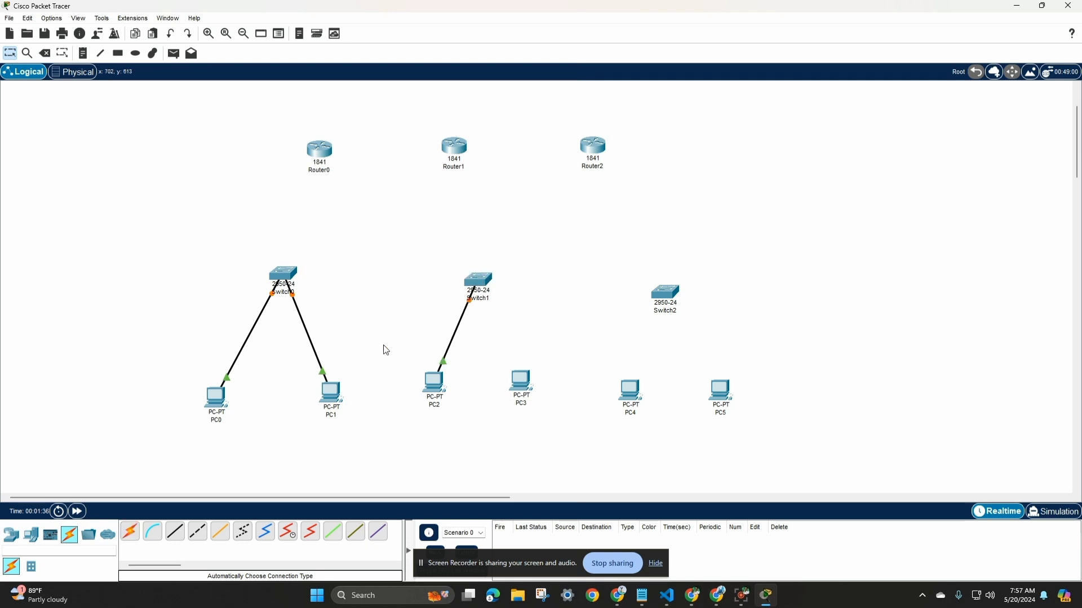
{"action": "left_click", "coordinate": [129, 531]}
{"action": "left_click", "coordinate": [513, 401]}
{"action": "left_click", "coordinate": [479, 280]}
- Connect PC4 and PC5 to Switch2 using the automatically chosen connection type
{"action": "left_click", "coordinate": [130, 531]}
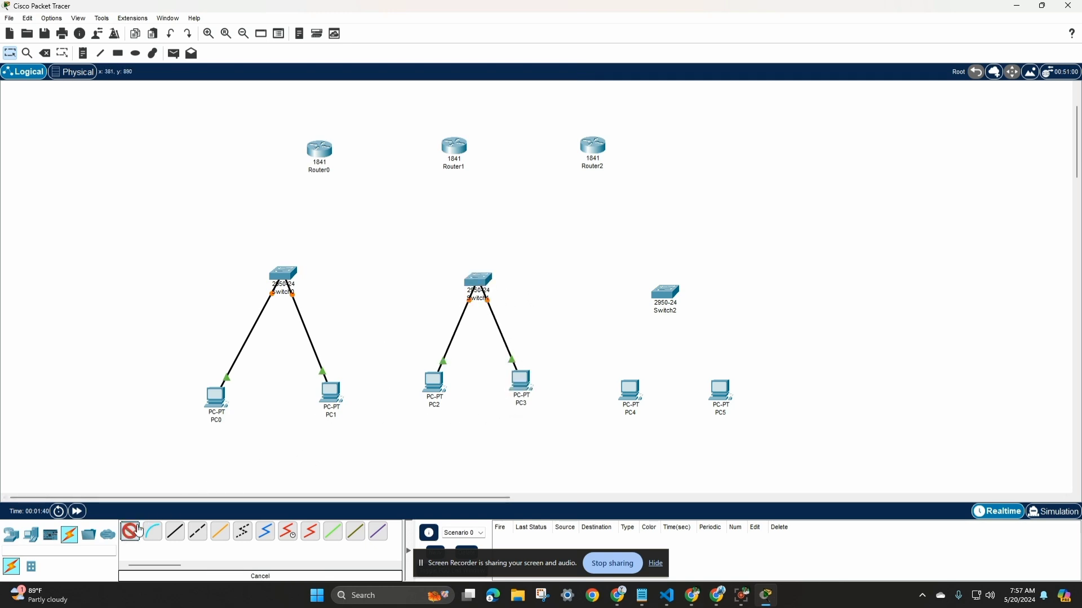
{"action": "left_click", "coordinate": [636, 387]}
{"action": "left_click", "coordinate": [667, 293]}
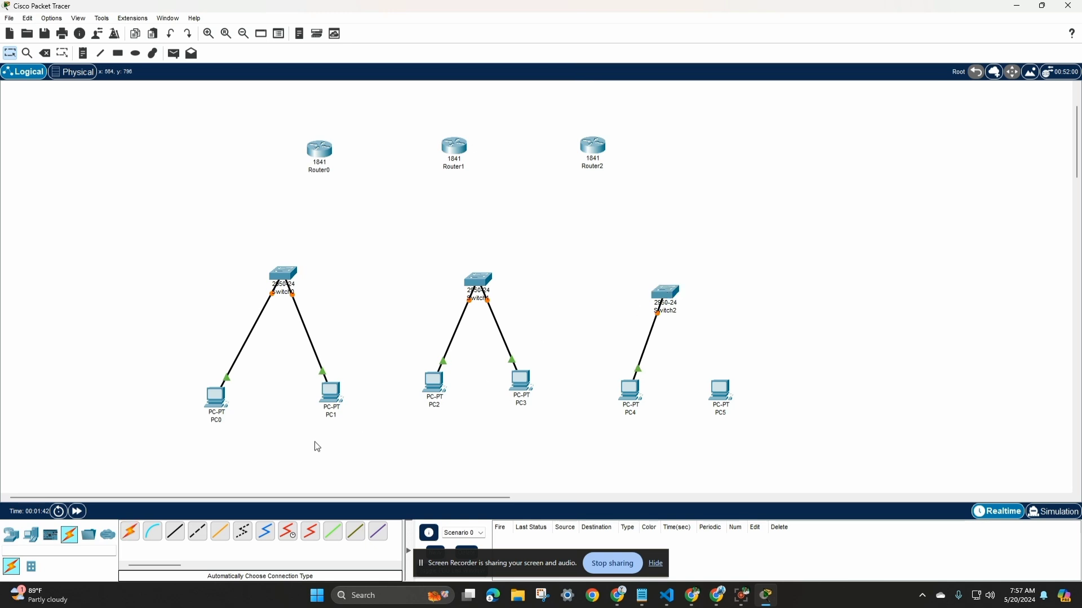
{"action": "left_click", "coordinate": [129, 531]}
{"action": "left_click", "coordinate": [722, 390]}
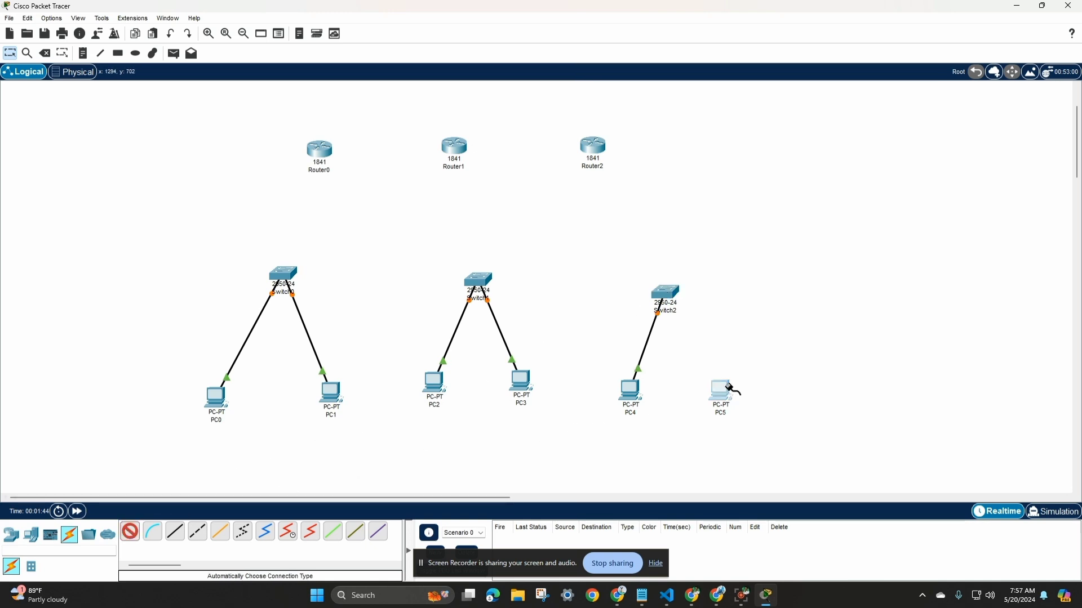
{"action": "left_click", "coordinate": [667, 294]}
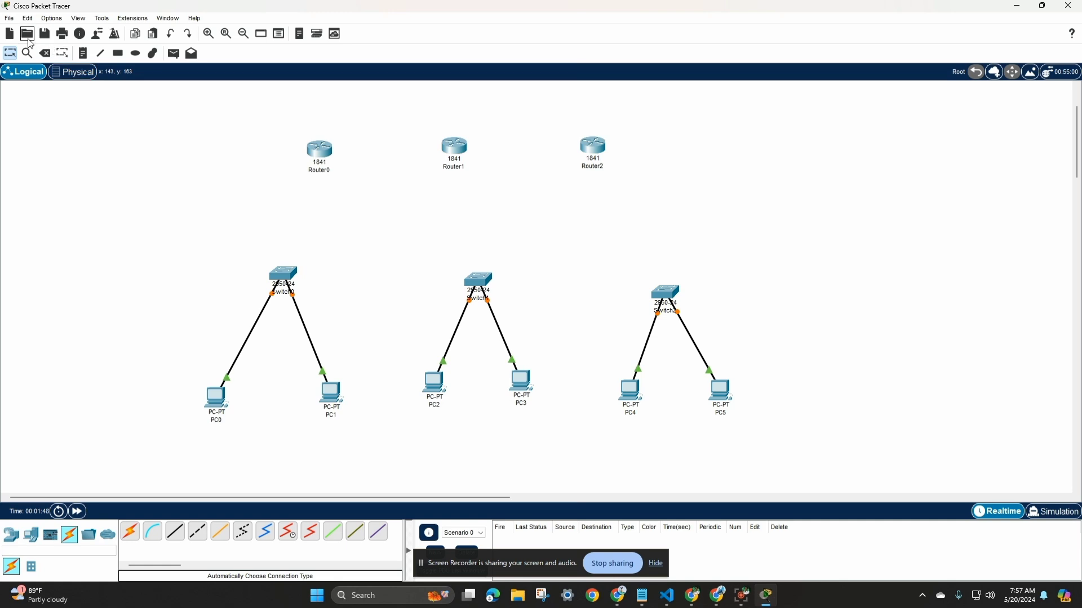
- Copy the address 192.168.1.2 from the Notepad notes and place it as a text note under PC0
{"action": "left_click", "coordinate": [83, 53]}
{"action": "left_click", "coordinate": [200, 426]}
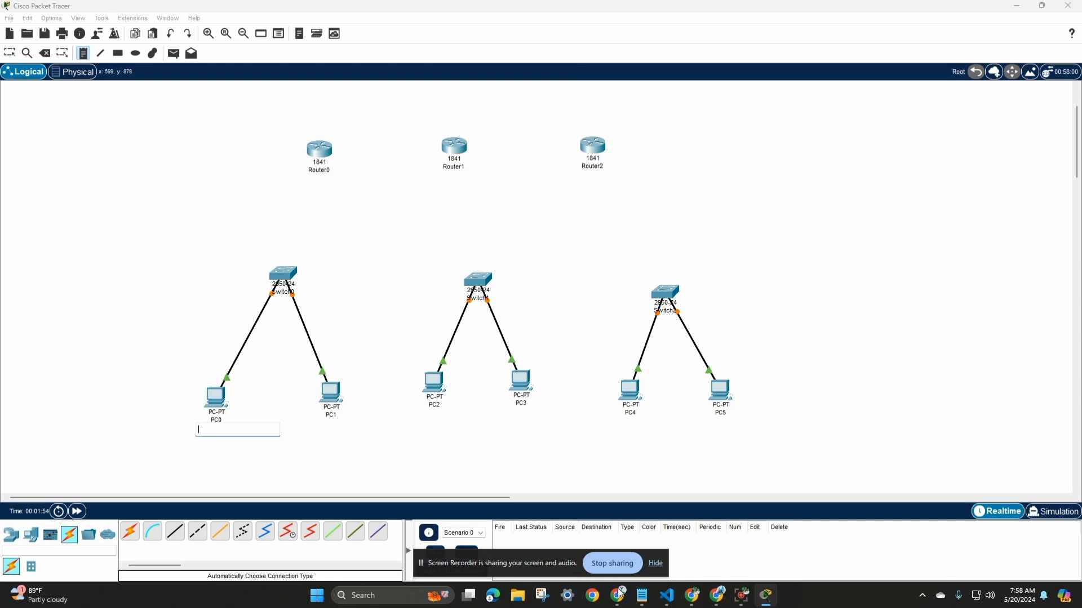
{"action": "left_click", "coordinate": [642, 596]}
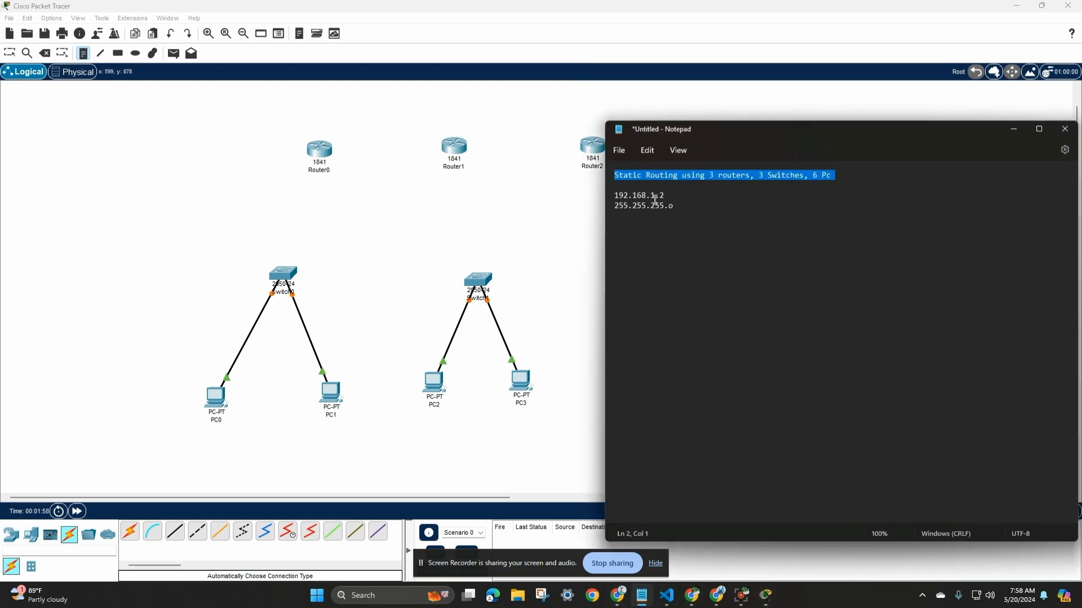
{"action": "triple_click", "coordinate": [655, 199]}
{"action": "key", "text": "ctrl+c"}
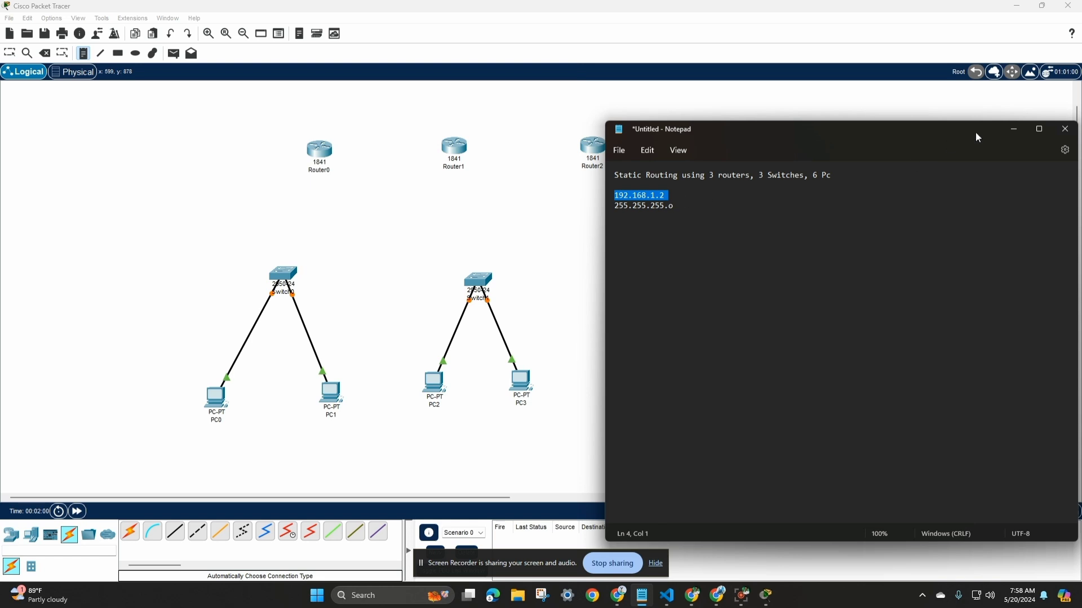
{"action": "left_click", "coordinate": [1014, 129]}
{"action": "left_click", "coordinate": [202, 422]}
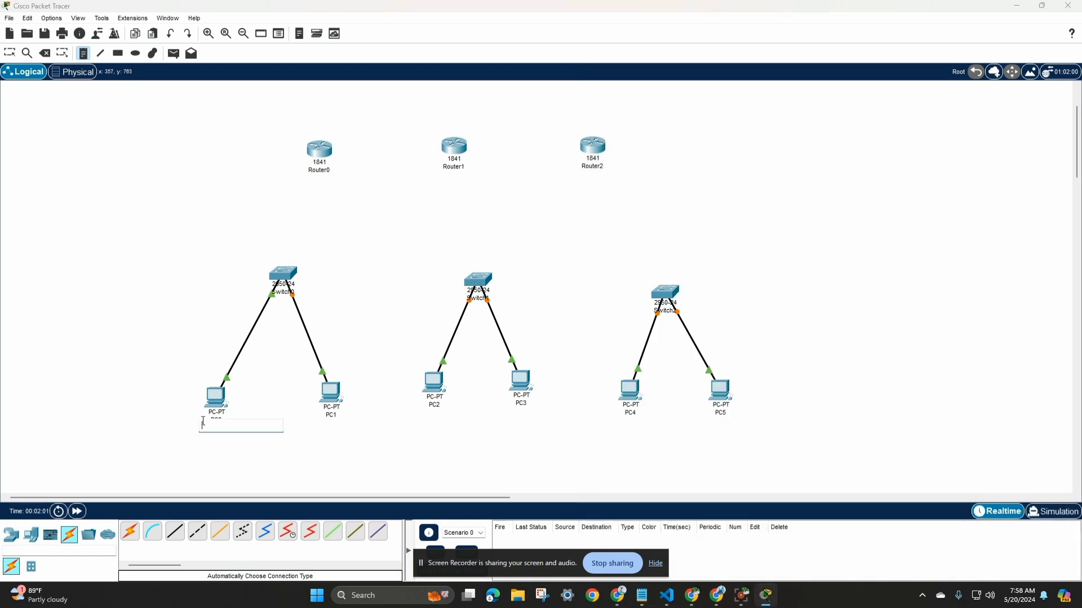
{"action": "key", "text": "ctrl+v"}
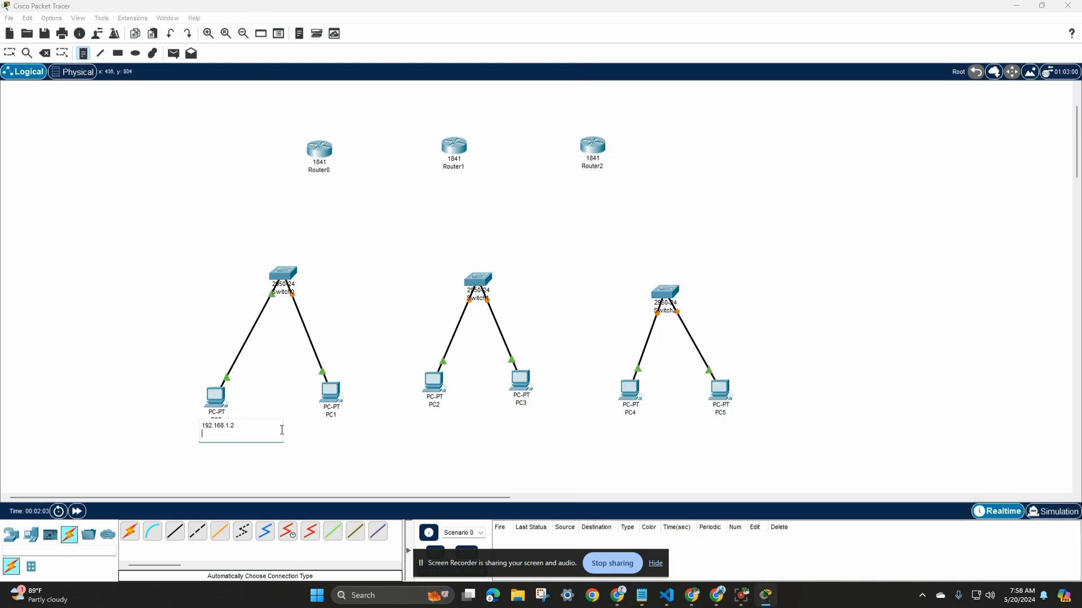
- Place a text note reading 192.168.1.3 under PC1
{"action": "left_click", "coordinate": [321, 421]}
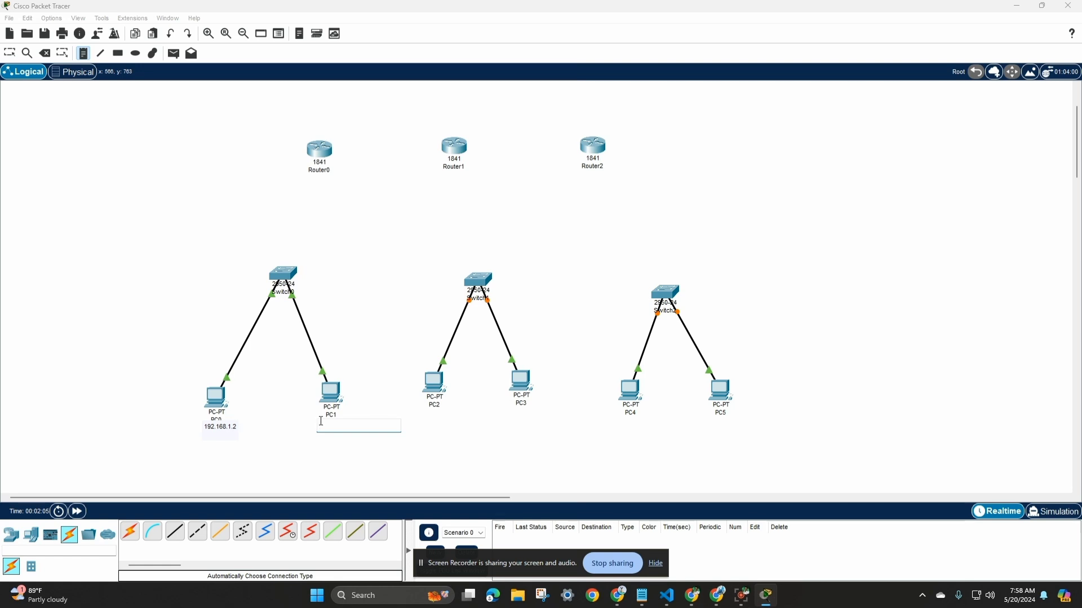
{"action": "key", "text": "ctrl+v"}
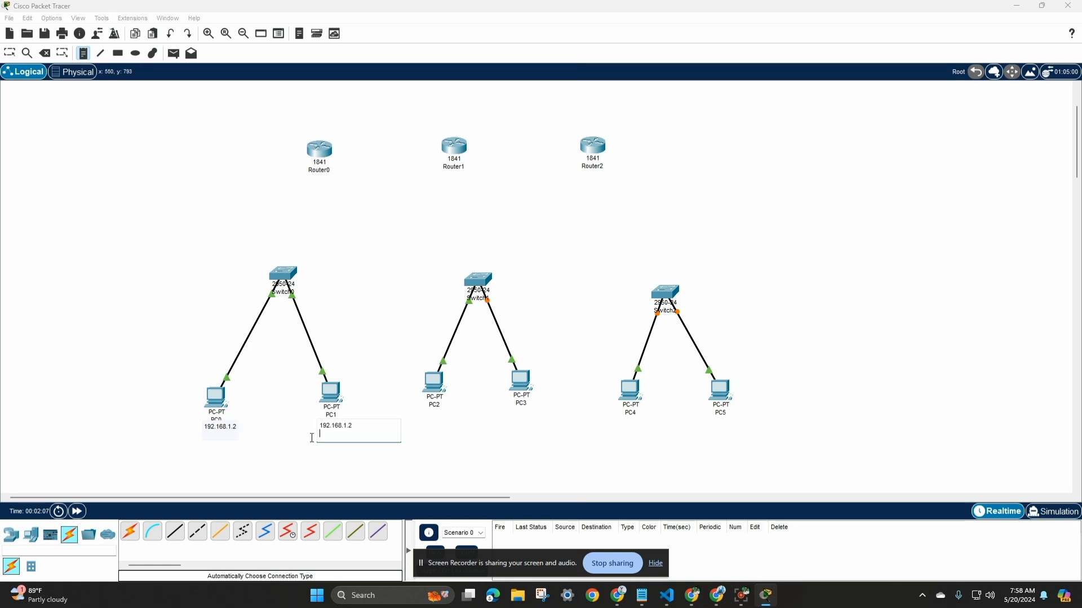
{"action": "key", "text": "BackSpace"}
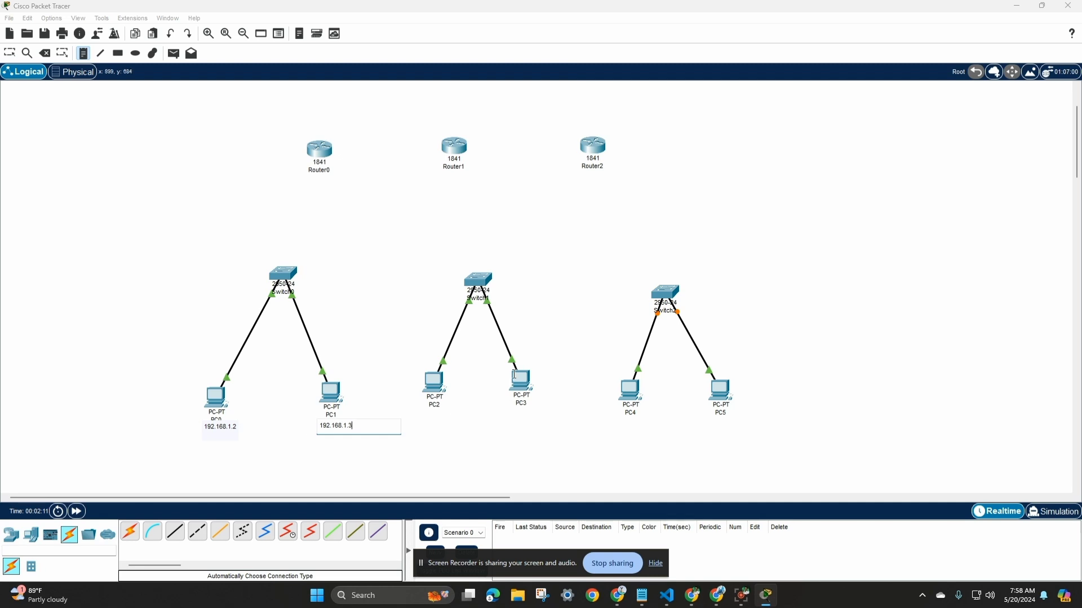
- Label PC2 with a note reading 192.168.2.2 and PC3 with a note reading 192.168.2.3
{"action": "left_click", "coordinate": [427, 420]}
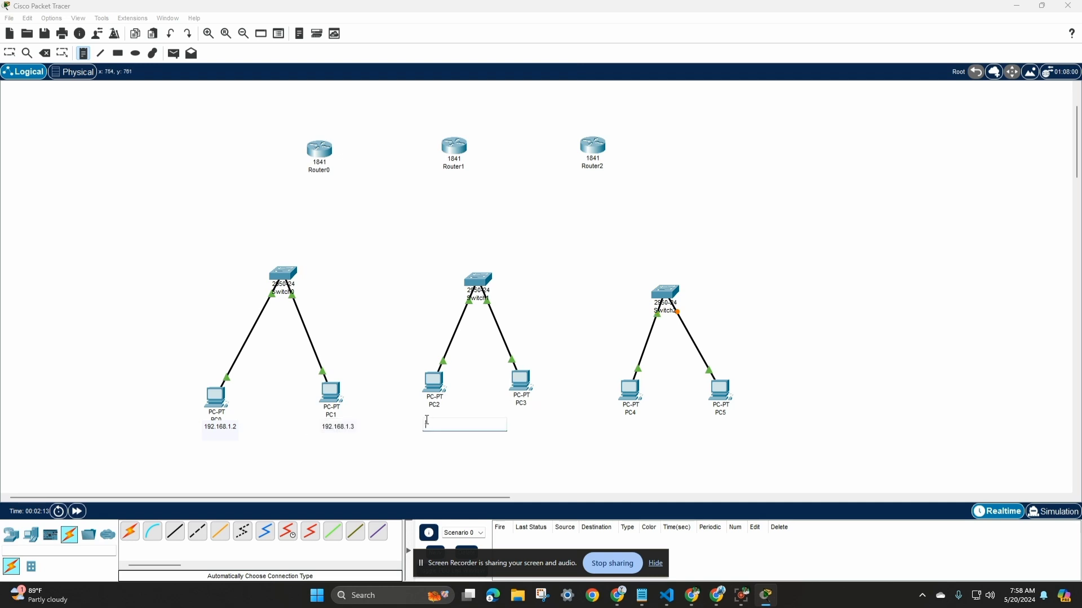
{"action": "key", "text": "ctrl+v"}
{"action": "key", "text": "BackSpace"}
{"action": "key", "text": "BackSpace"}
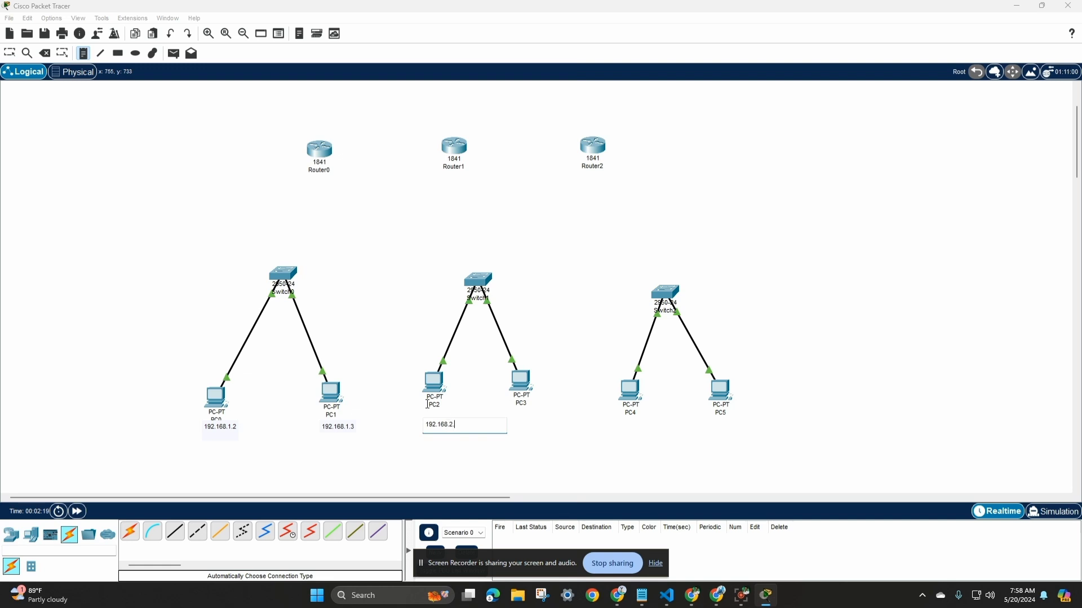
{"action": "left_click", "coordinate": [522, 416]}
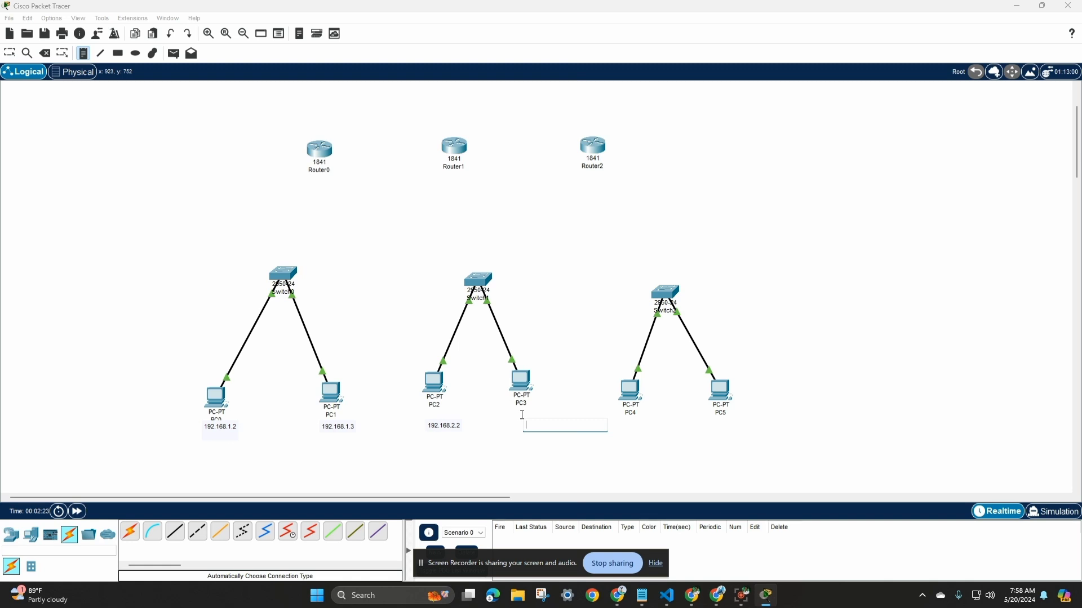
{"action": "key", "text": "ctrl+v"}
{"action": "type", "text": "2"}
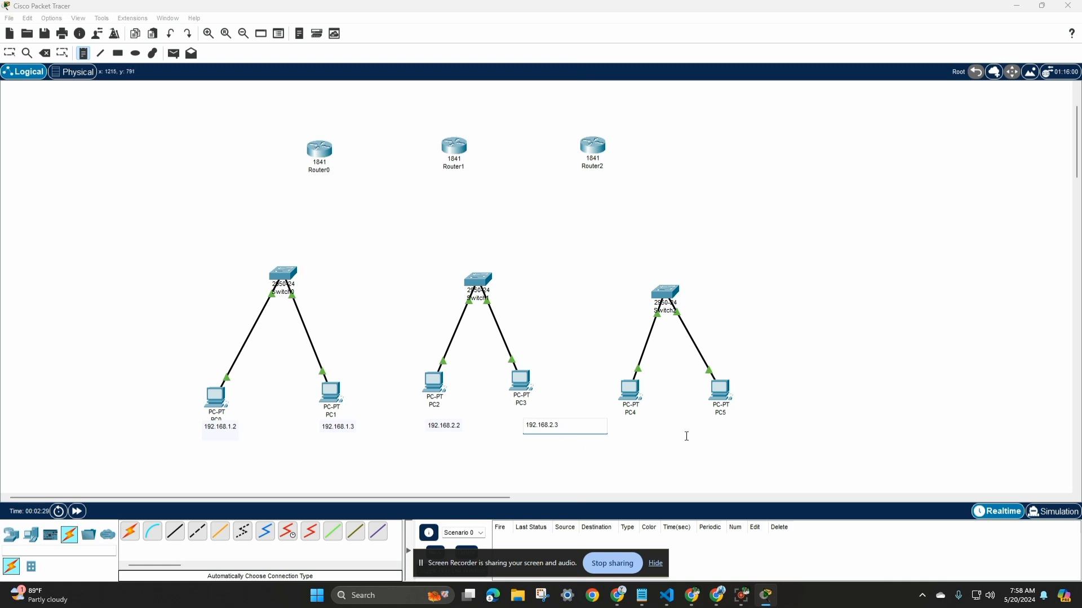
- Label PC4 with a note reading 192.168.3.2 and PC5 with a note reading 192.168.3.3
{"action": "left_click", "coordinate": [634, 423]}
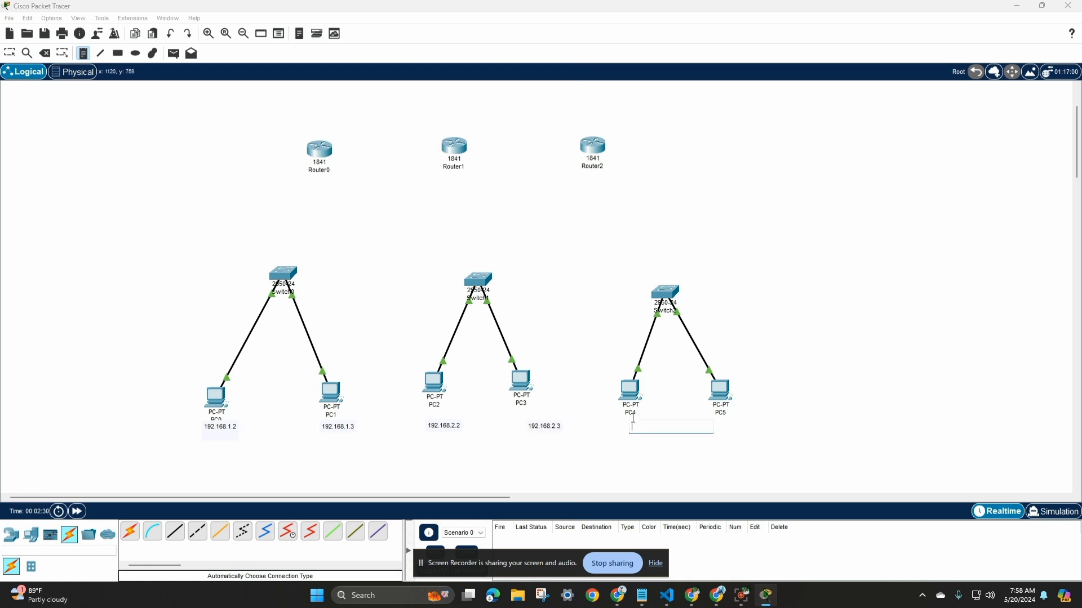
{"action": "key", "text": "ctrl+v"}
{"action": "key", "text": "BackSpace"}
{"action": "left_click", "coordinate": [732, 418]}
{"action": "key", "text": "ctrl+v"}
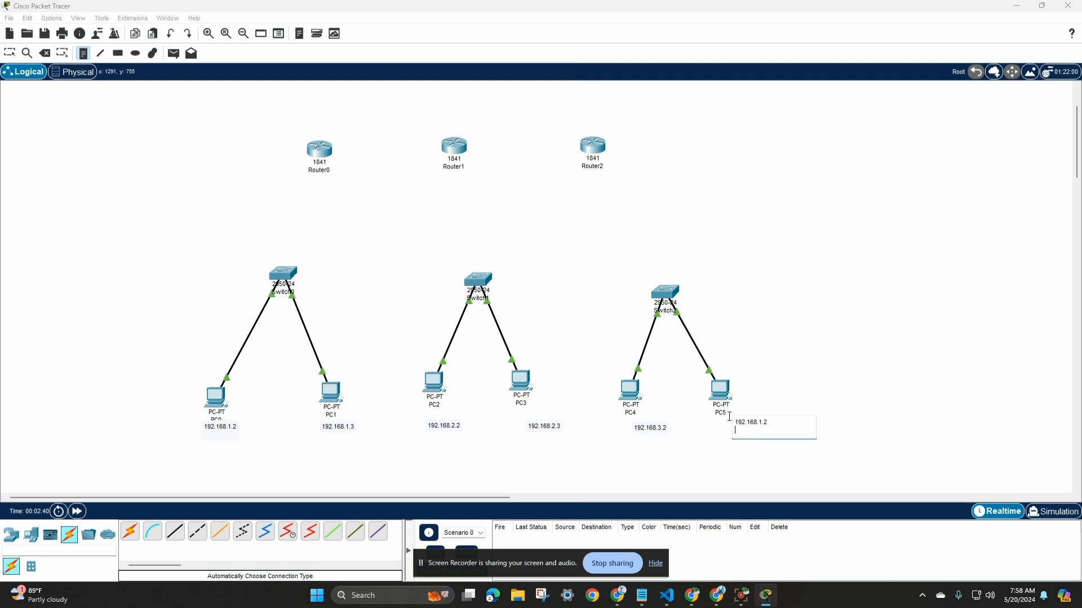
{"action": "key", "text": "BackSpace"}
- Place a text note reading 192.168.1.4 just below Router0
{"action": "left_click", "coordinate": [309, 180]}
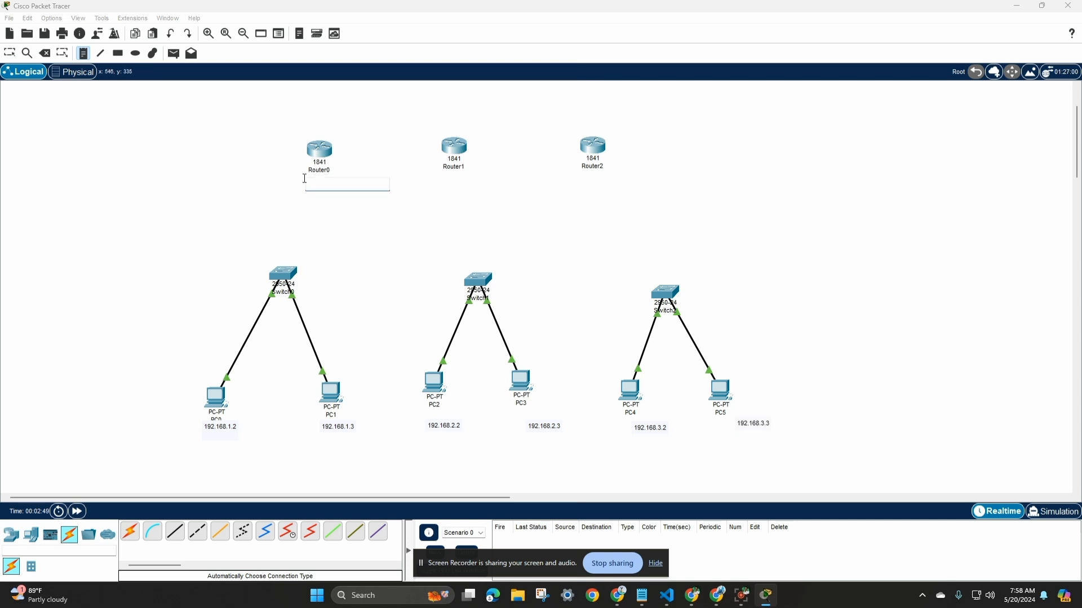
{"action": "left_click", "coordinate": [299, 177]}
{"action": "left_click", "coordinate": [296, 172]}
{"action": "left_click", "coordinate": [288, 170]}
{"action": "left_click", "coordinate": [282, 170]}
{"action": "key", "text": "ctrl+v"}
{"action": "key", "text": "BackSpace"}
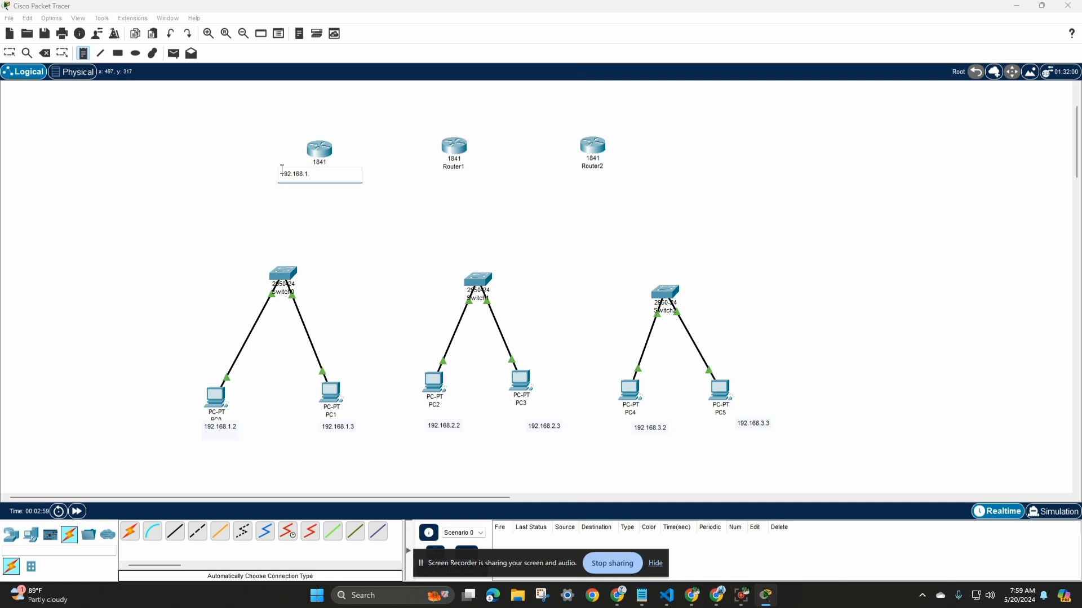
- Label Router1 with a note reading 192.168.2.4 and Router2 with a note reading 192.168.3.4
{"action": "left_click", "coordinate": [444, 173]}
{"action": "key", "text": "ctrl+v"}
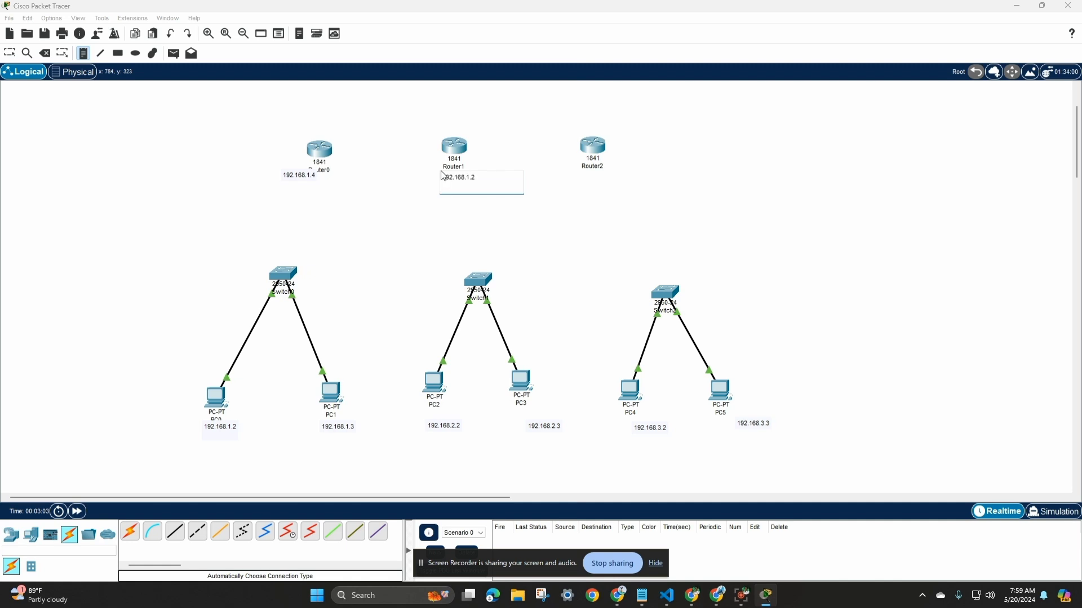
{"action": "key", "text": "BackSpace"}
{"action": "key", "text": "BackSpace"}
{"action": "left_click", "coordinate": [597, 174]}
{"action": "key", "text": "ctrl+v"}
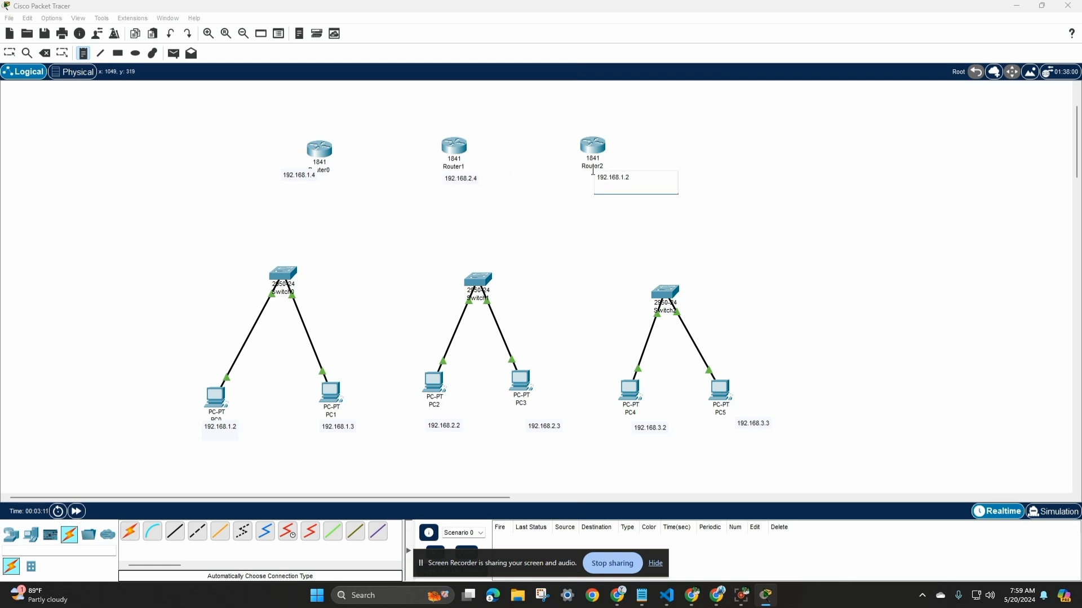
{"action": "key", "text": "BackSpace"}
{"action": "key", "text": "BackSpace"}
{"action": "key", "text": "BackSpace"}
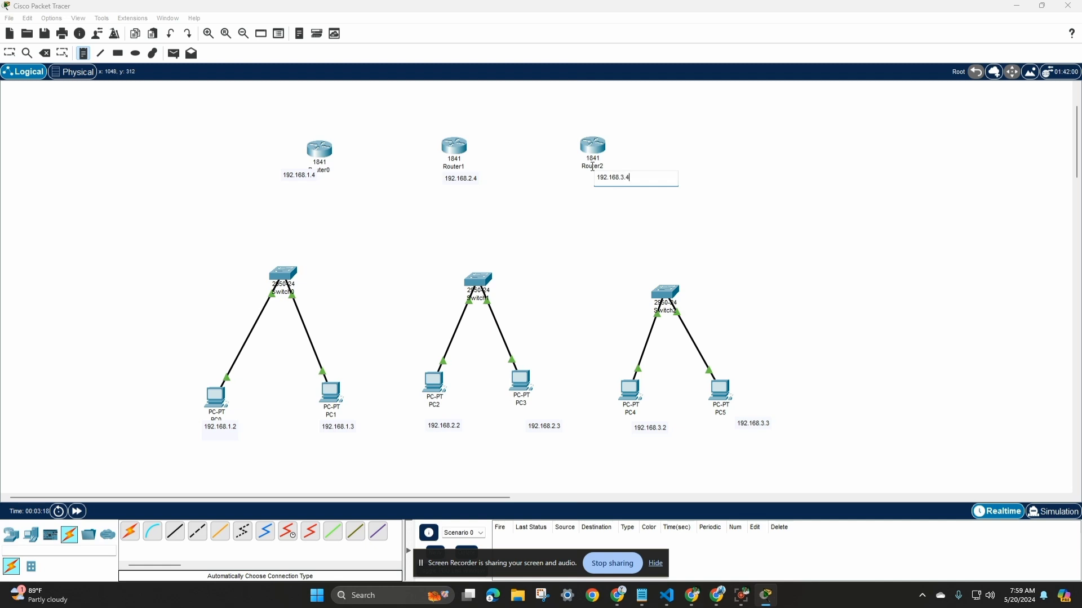
{"action": "left_click", "coordinate": [596, 195]}
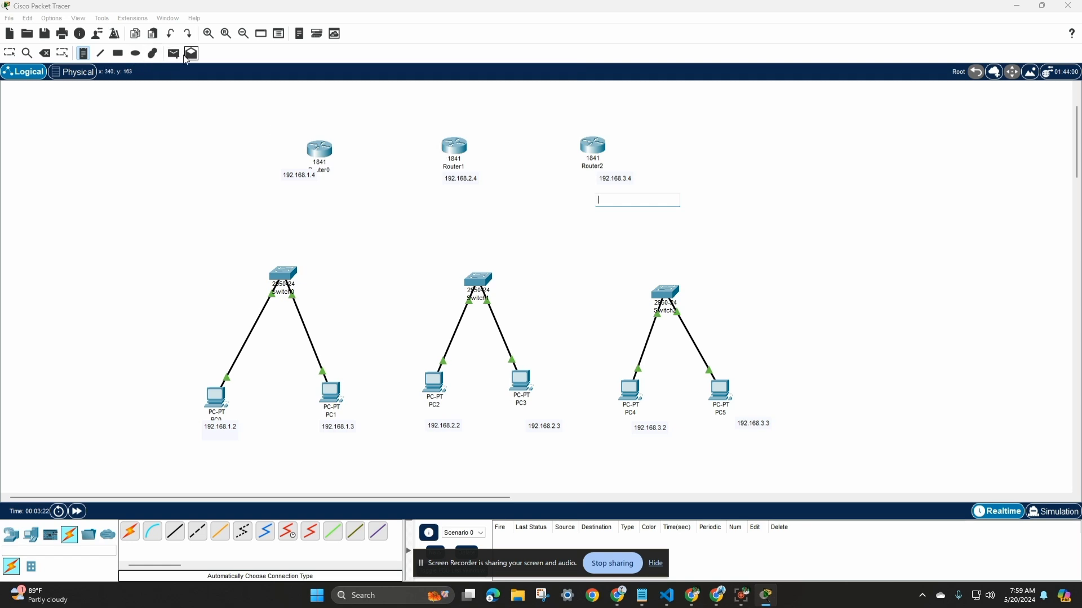
{"action": "left_click", "coordinate": [178, 60]}
{"action": "scroll", "coordinate": [333, 253], "scroll_direction": "up", "scroll_amount": 3}
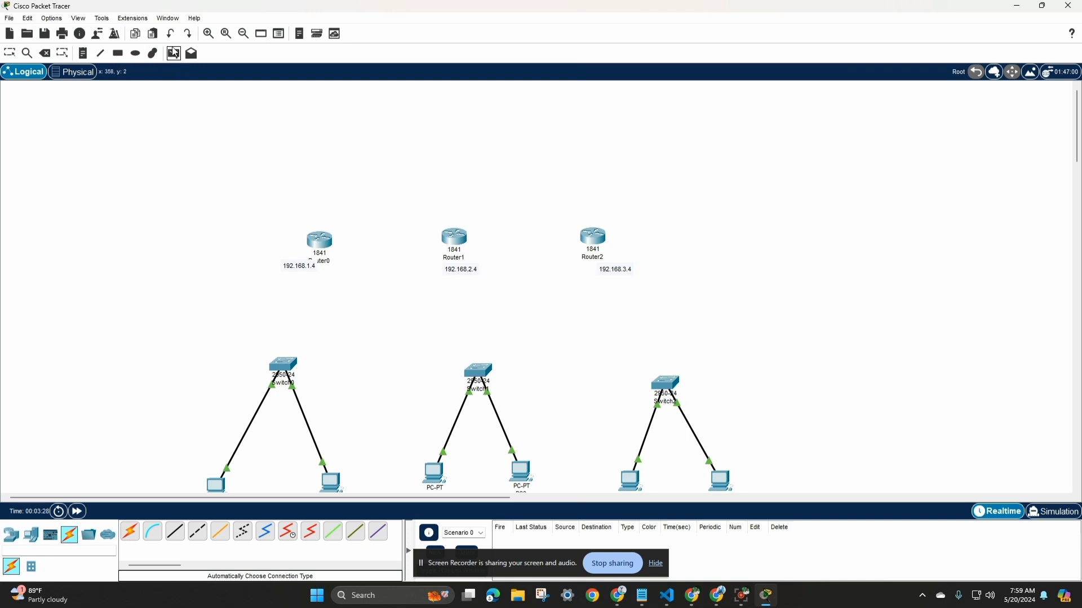
{"action": "left_click", "coordinate": [656, 564]}
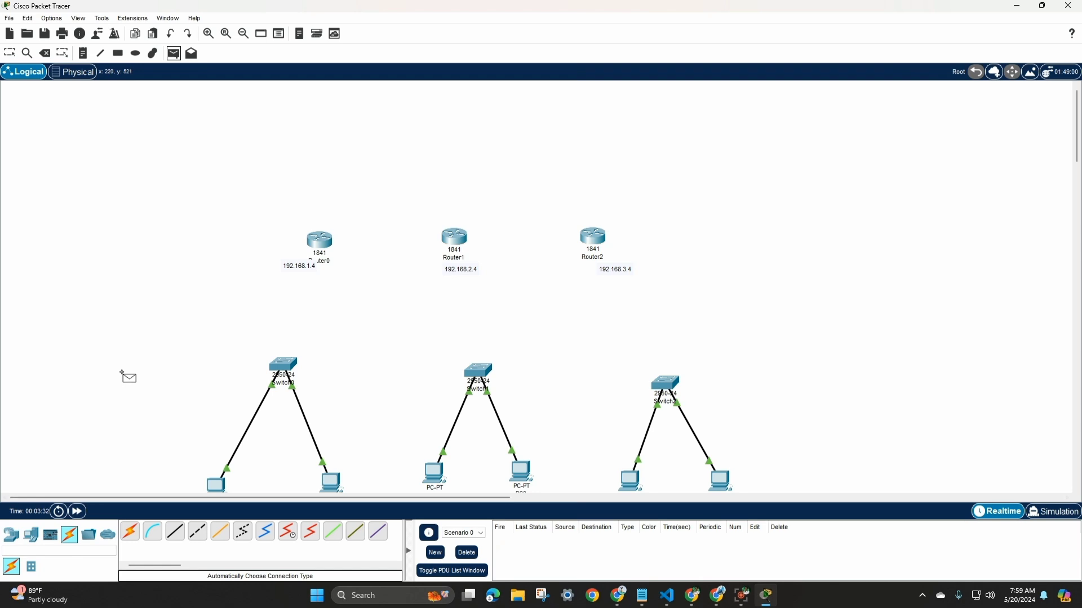
{"action": "left_click", "coordinate": [46, 57]}
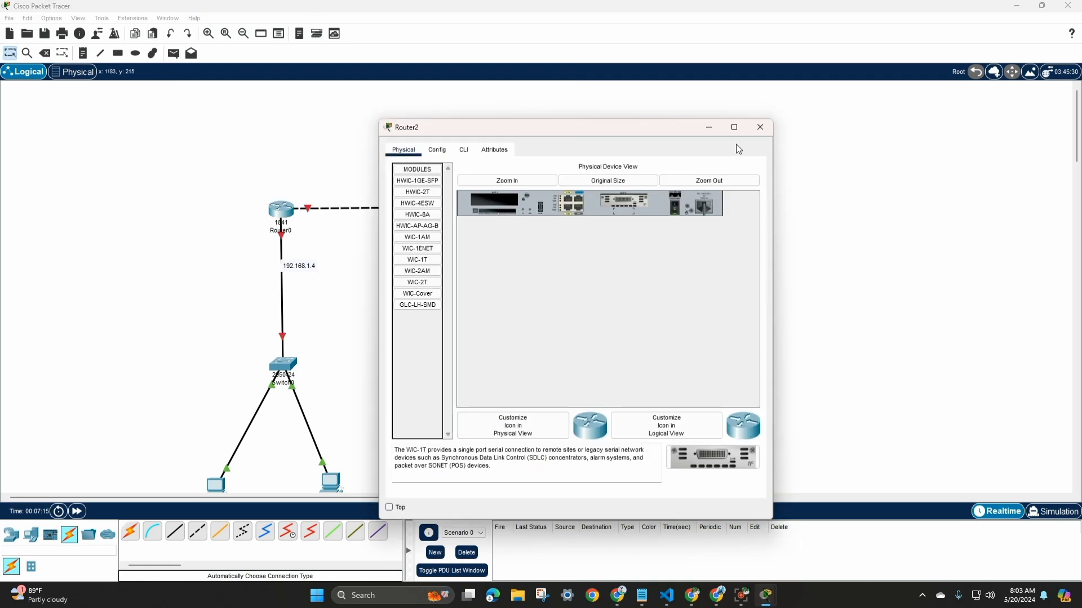
- Close Router2's device window and toggle Router1's power switch in its physical device view
{"action": "left_click", "coordinate": [759, 128]}
{"action": "left_click", "coordinate": [473, 214]}
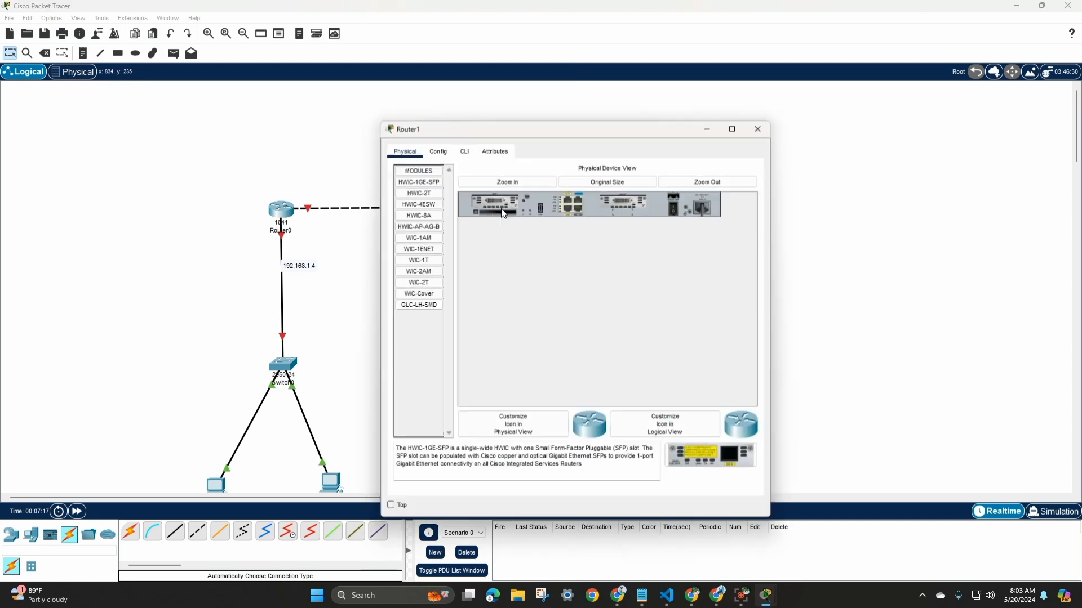
{"action": "left_click", "coordinate": [681, 208]}
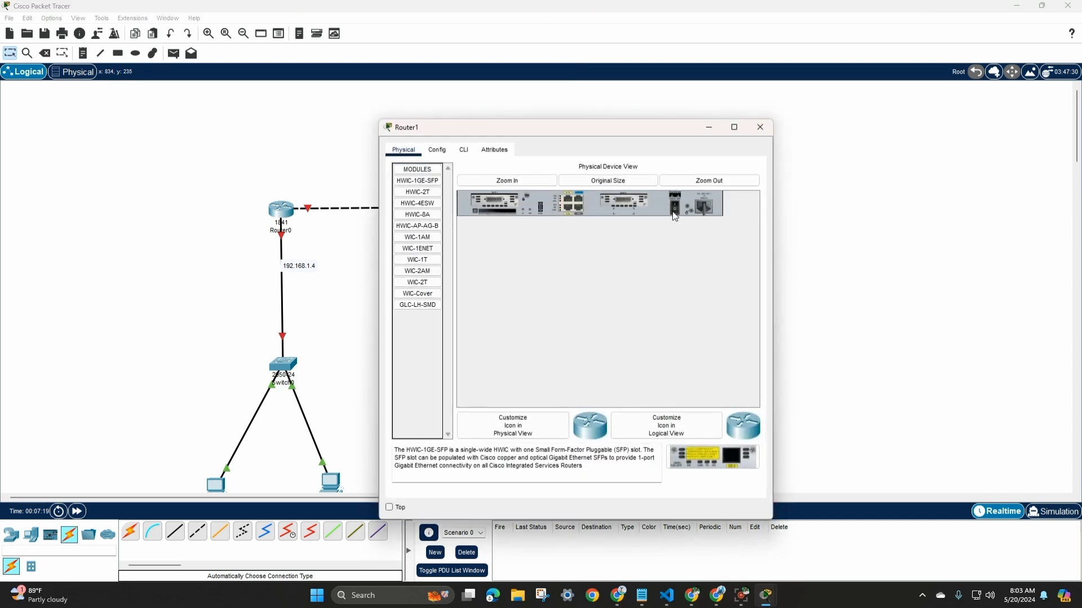
{"action": "left_click", "coordinate": [760, 128]}
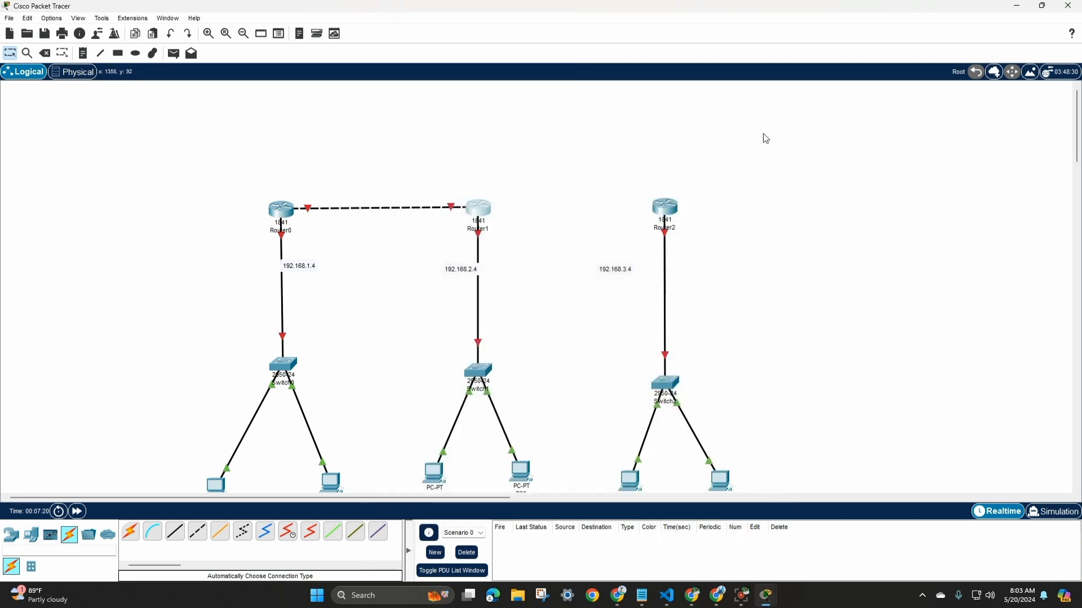
- Link Router0 to Router1 and Router1 to Router2 with serial cables using the automatically chosen connection type
{"action": "left_click", "coordinate": [130, 531]}
{"action": "left_click", "coordinate": [282, 213]}
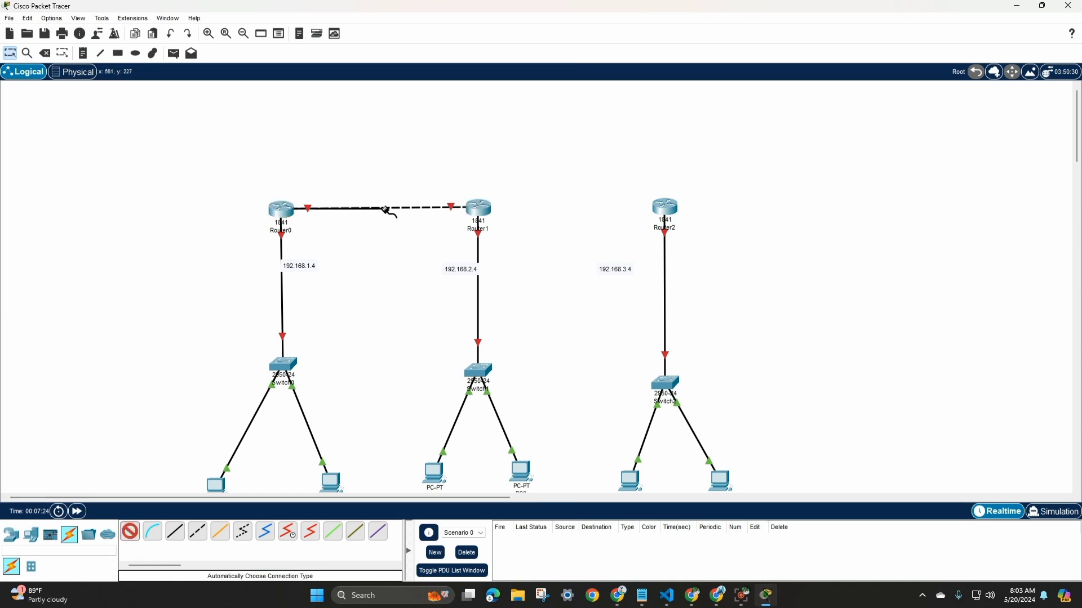
{"action": "left_click", "coordinate": [478, 212]}
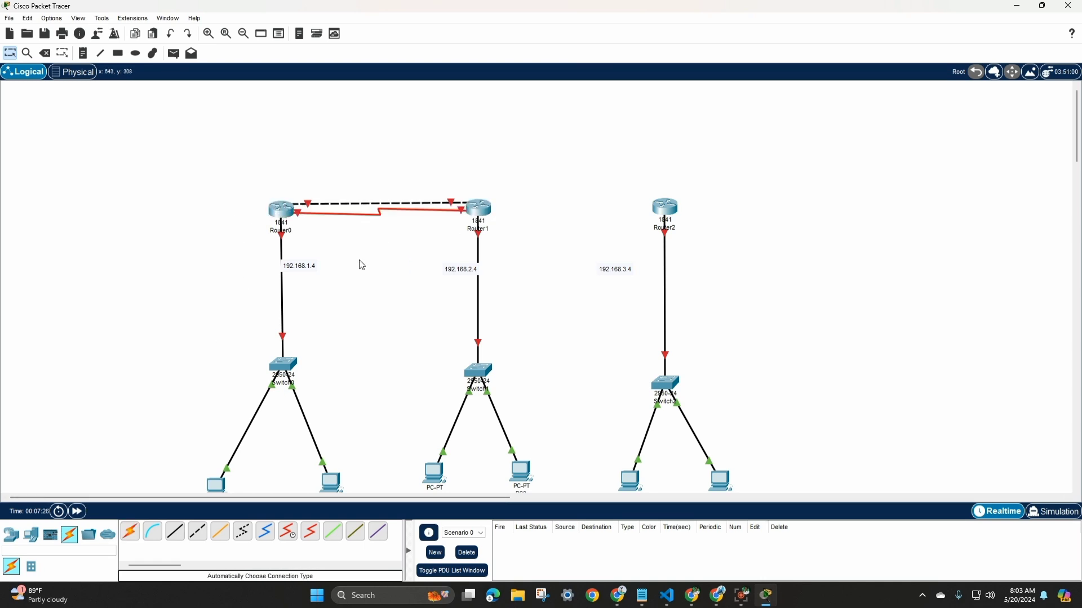
{"action": "left_click", "coordinate": [130, 531]}
{"action": "left_click", "coordinate": [478, 210]}
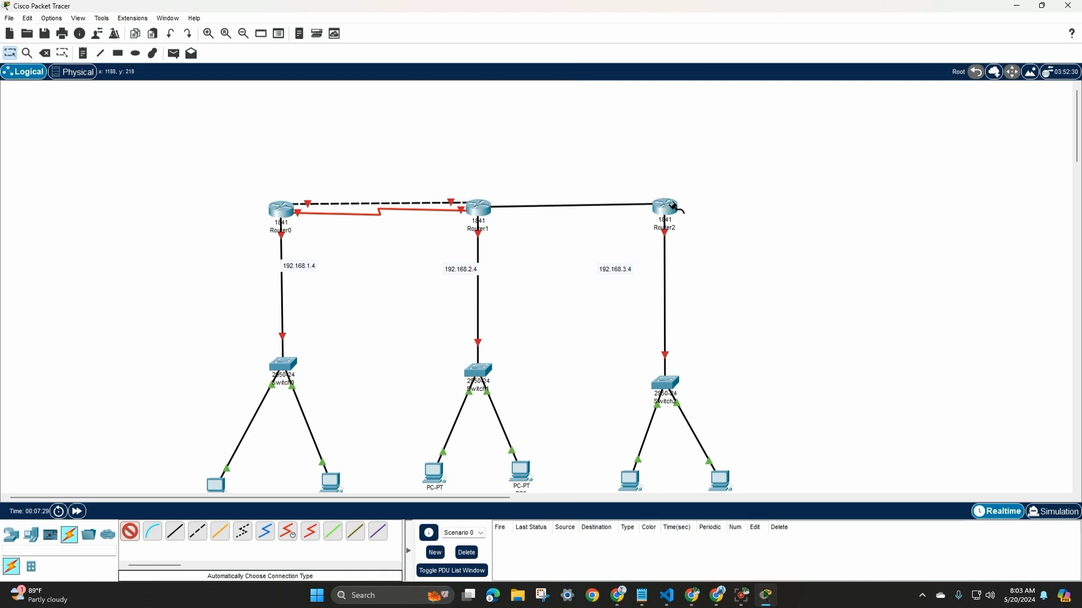
{"action": "left_click", "coordinate": [665, 207]}
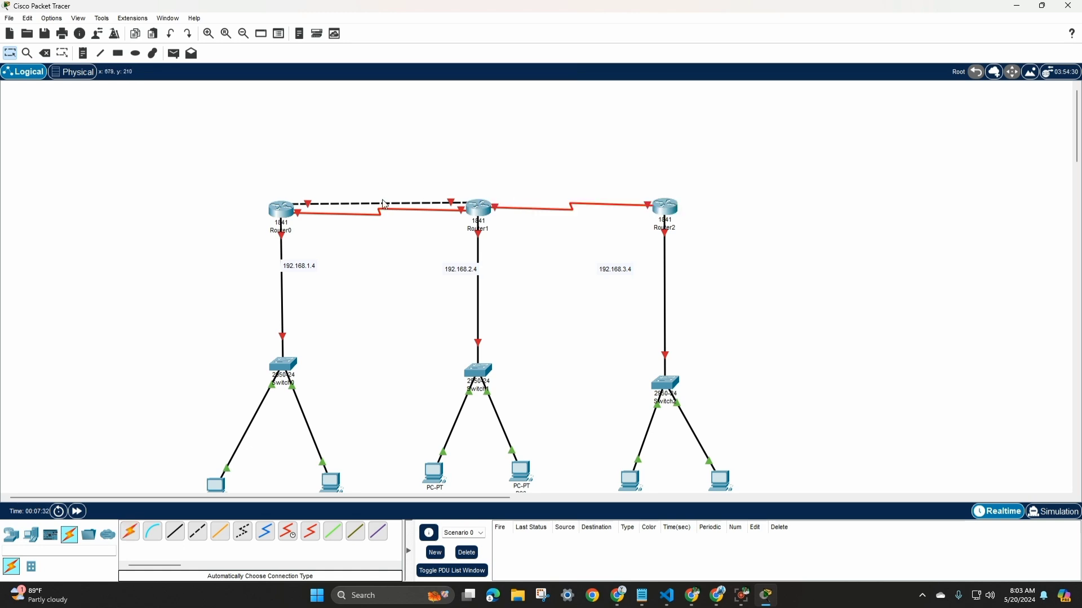
- Delete the dashed crossover cable between Router0 and Router1
{"action": "mouse_move", "coordinate": [378, 210]}
{"action": "left_click", "coordinate": [45, 54]}
{"action": "left_click", "coordinate": [367, 203]}
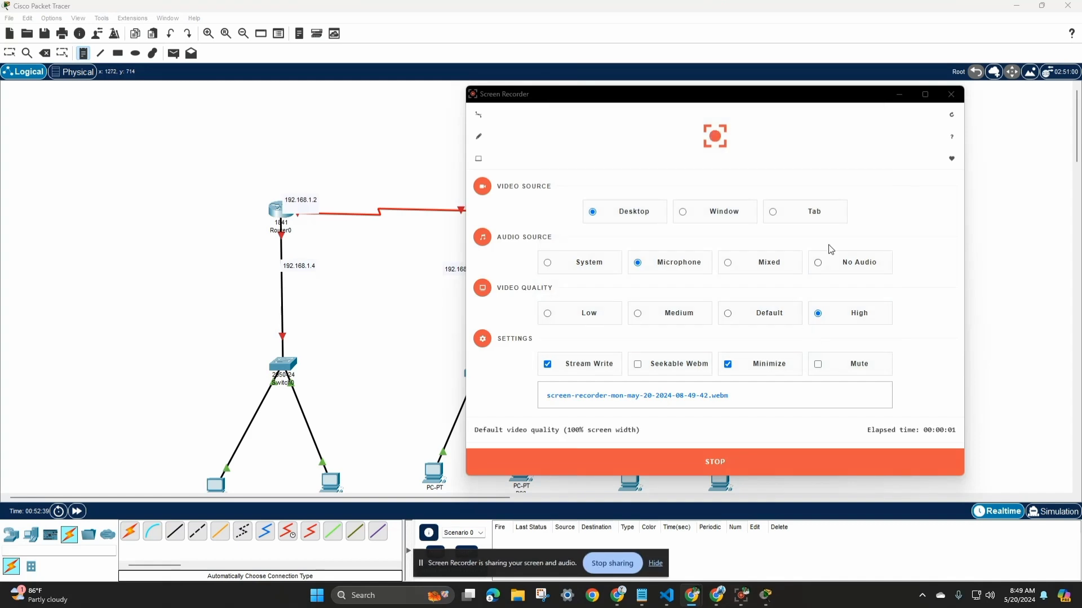
- Place a text note reading 192.168.4.3 at Router1's end of the serial link from Router0
{"action": "left_click", "coordinate": [899, 94]}
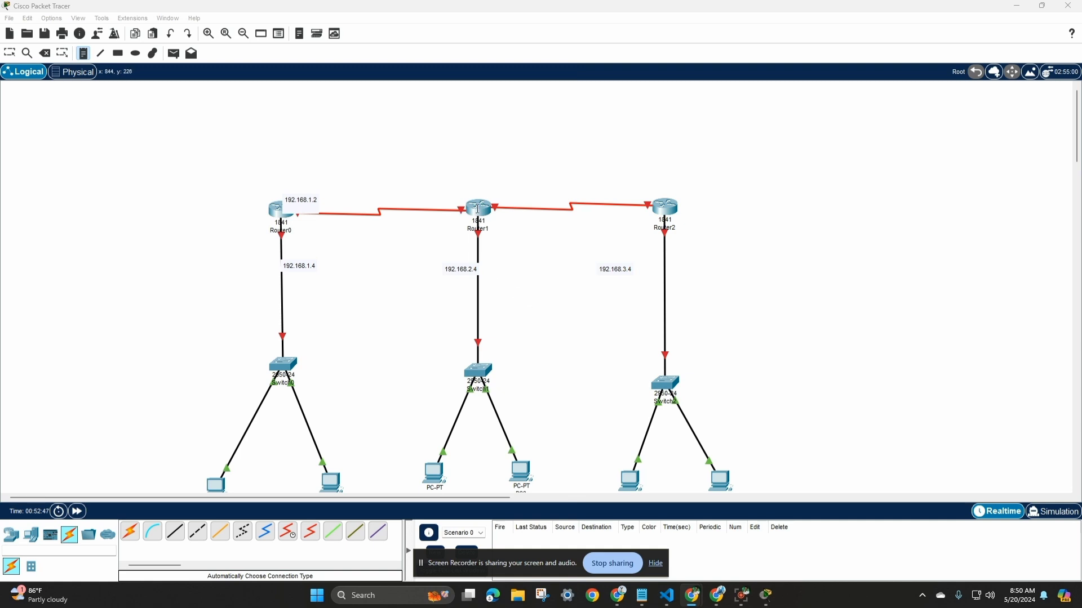
{"action": "left_click", "coordinate": [420, 195]}
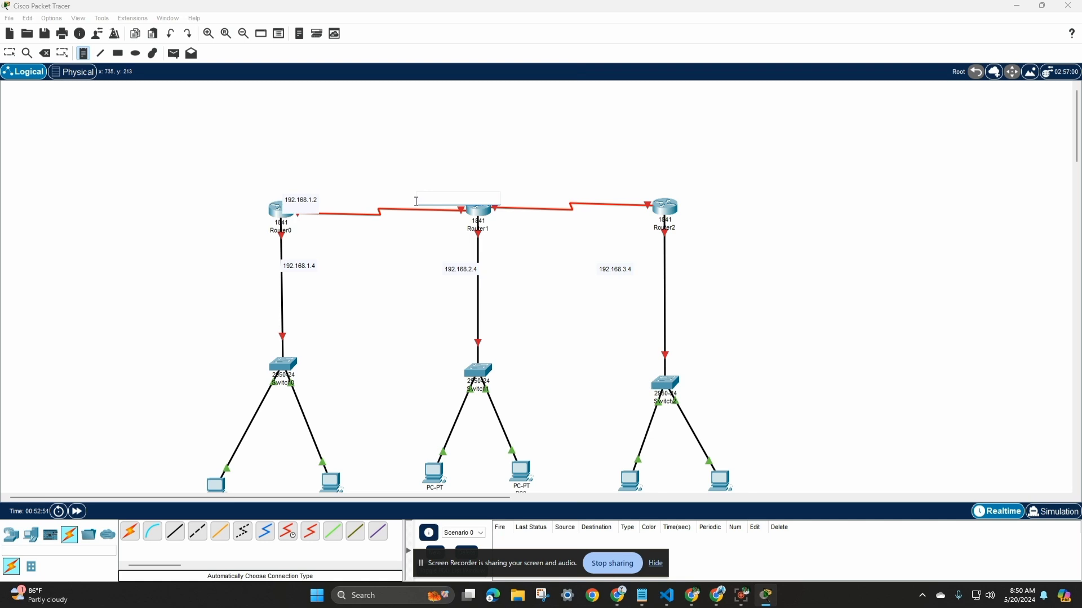
{"action": "type", "text": "192.168.1.2"}
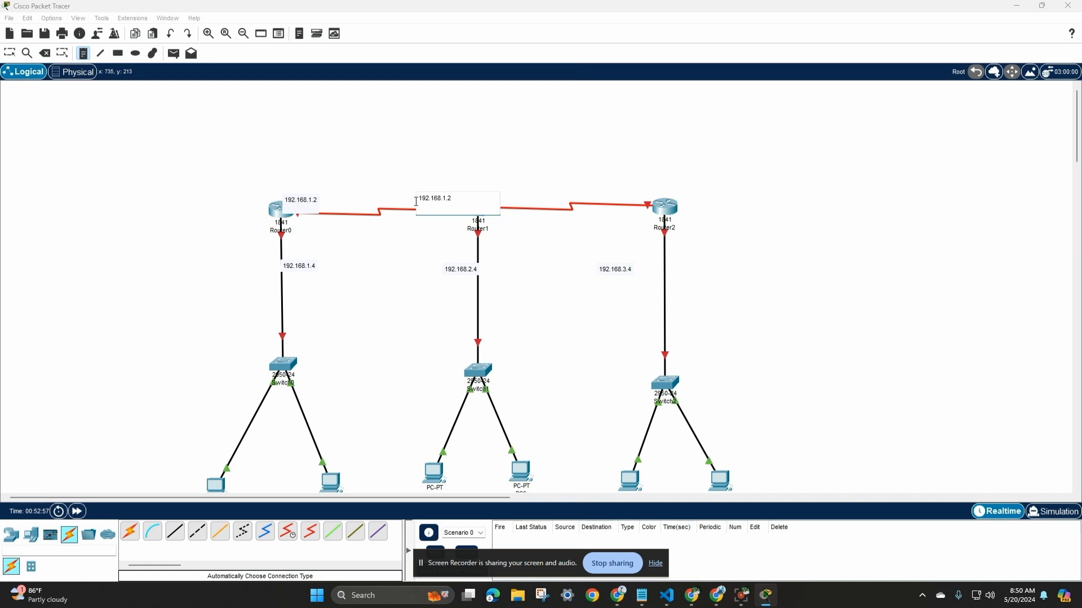
{"action": "key", "text": "BackSpace"}
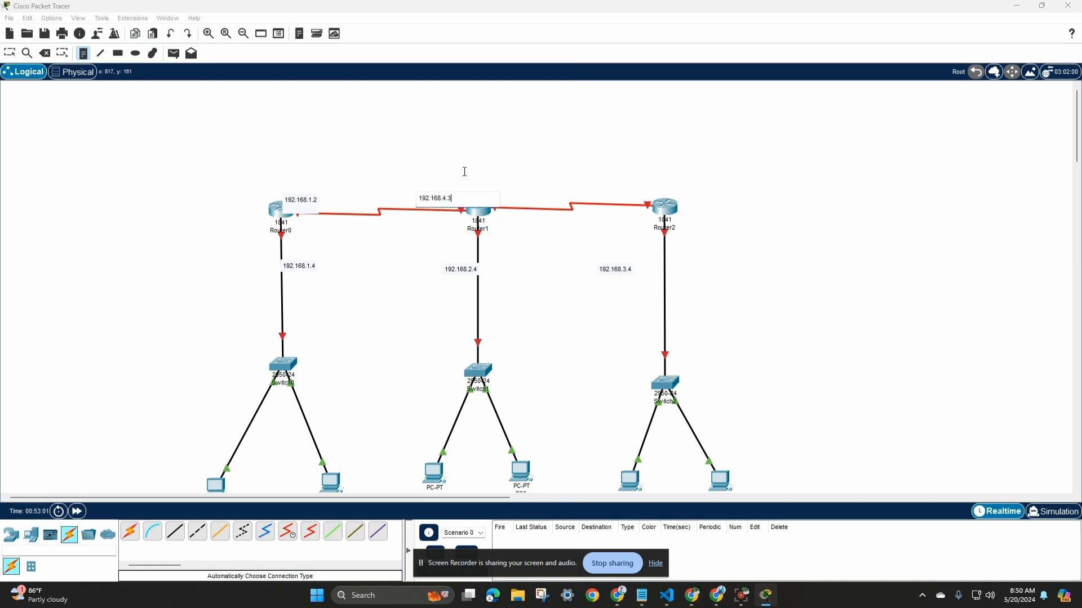
- Place a text note reading 192.168.5.2 at Router1's end of the serial link to Router2
{"action": "left_click", "coordinate": [503, 178]}
{"action": "left_click", "coordinate": [508, 200]}
{"action": "left_click", "coordinate": [499, 199]}
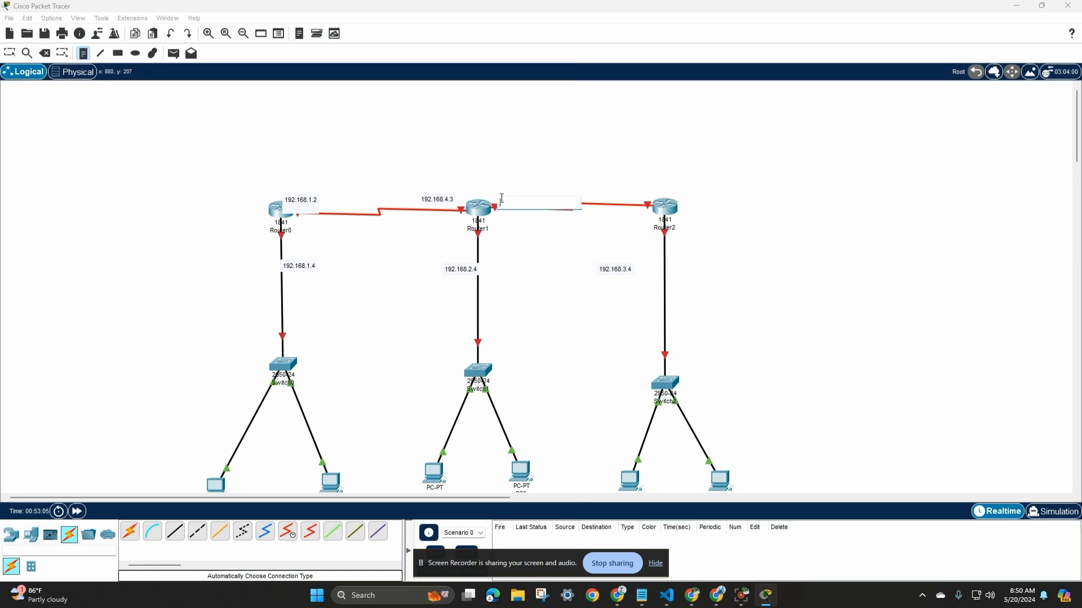
{"action": "type", "text": "192.168.1.2"}
{"action": "key", "text": "BackSpace"}
{"action": "key", "text": "BackSpace"}
{"action": "type", "text": "2"}
- Place a text note reading 192.168.5.3 at Router2's end of the serial link from Router1
{"action": "left_click", "coordinate": [667, 195]}
{"action": "type", "text": "192.168.1.2"}
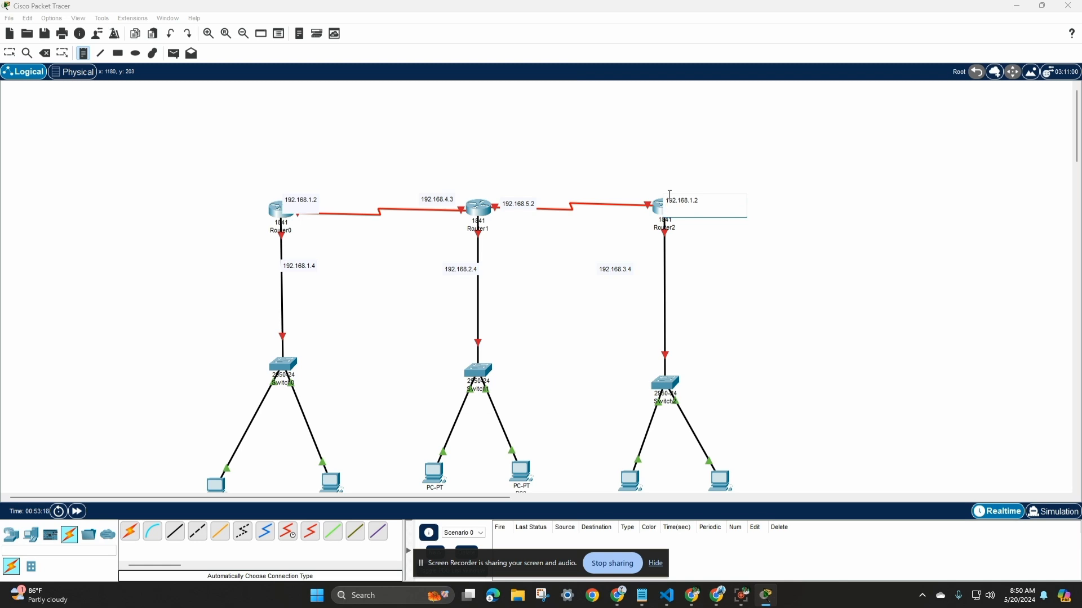
{"action": "key", "text": "BackSpace"}
{"action": "key", "text": "BackSpace"}
{"action": "key", "text": "BackSpace"}
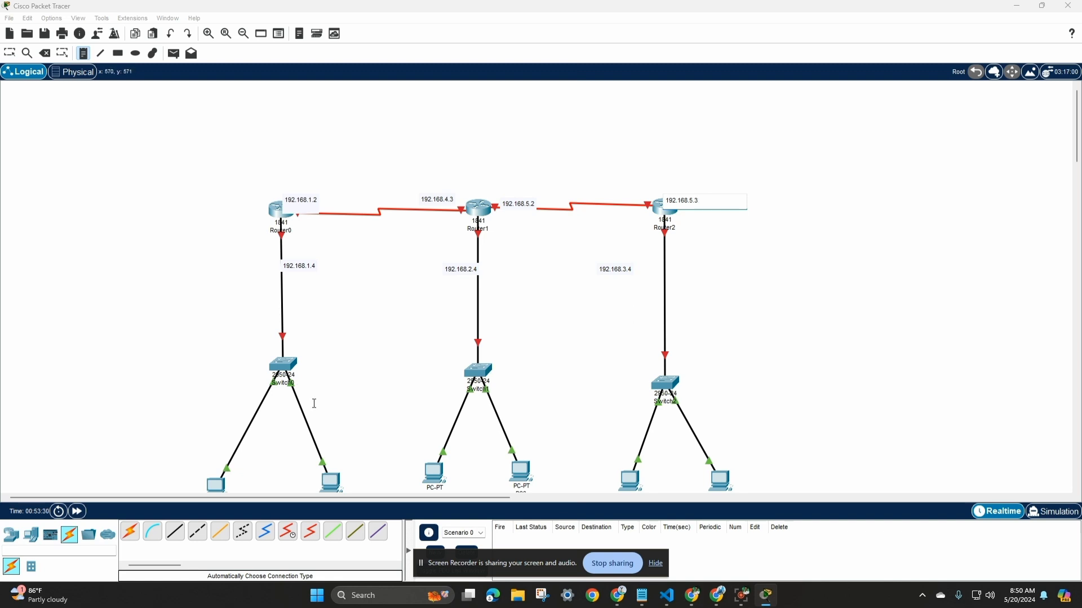
{"action": "left_click", "coordinate": [693, 253]}
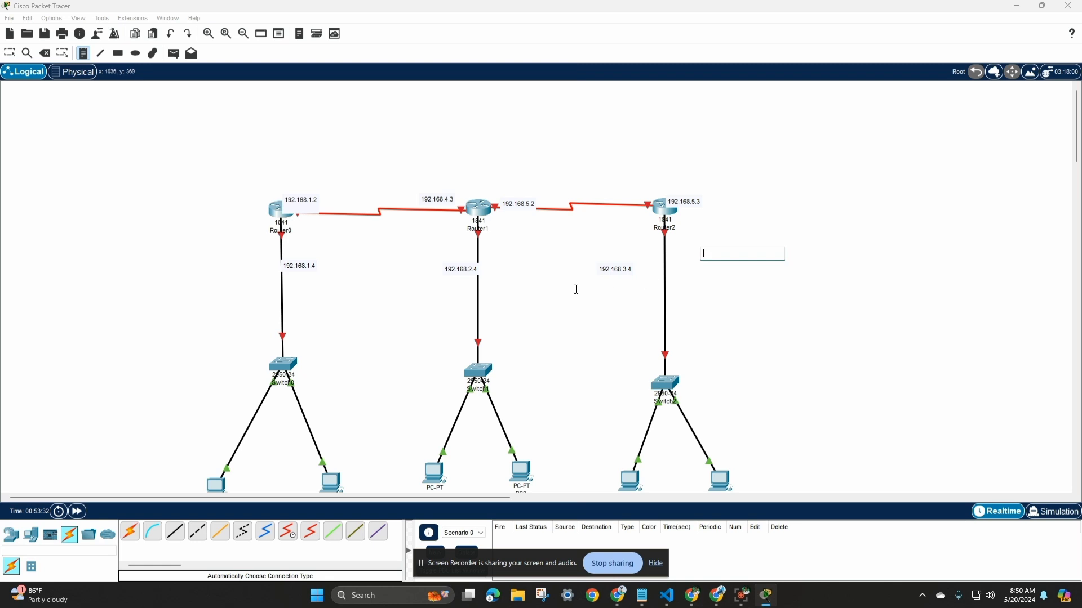
{"action": "left_click", "coordinate": [482, 214]}
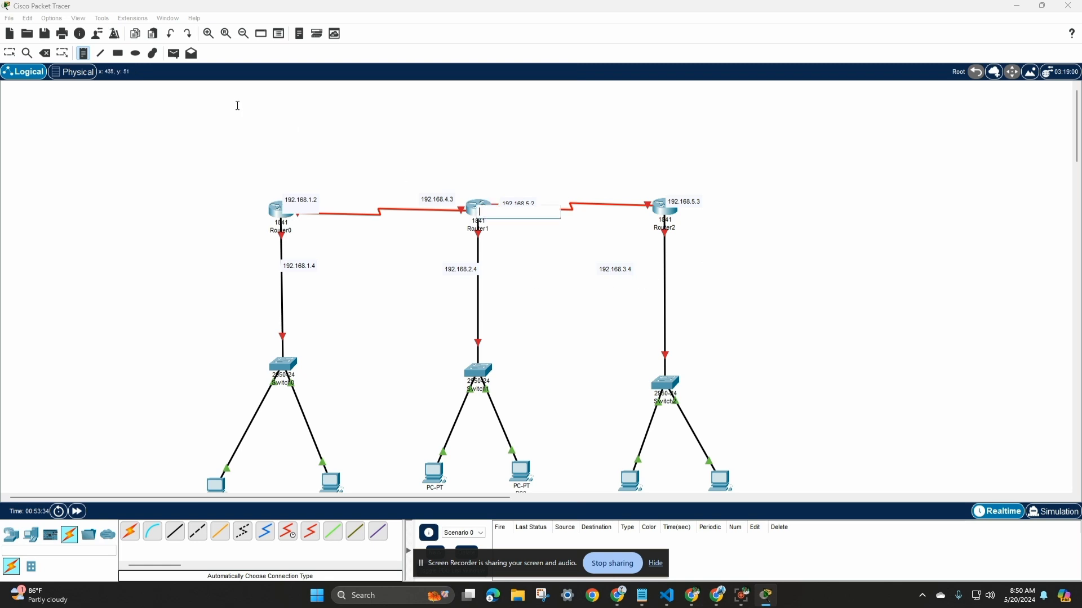
{"action": "left_click", "coordinate": [44, 53]}
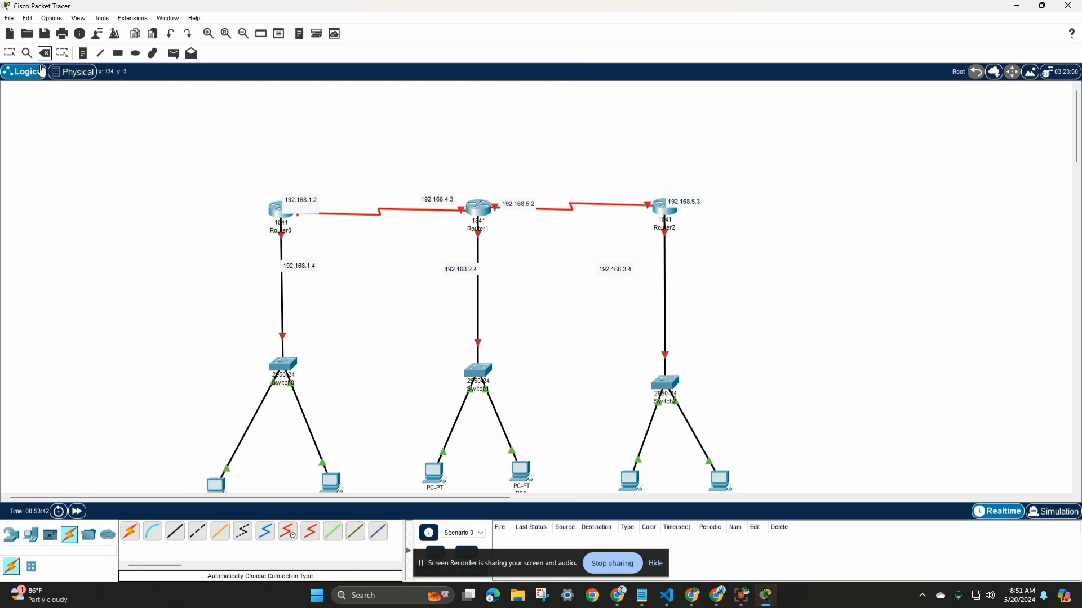
{"action": "left_click", "coordinate": [282, 371]}
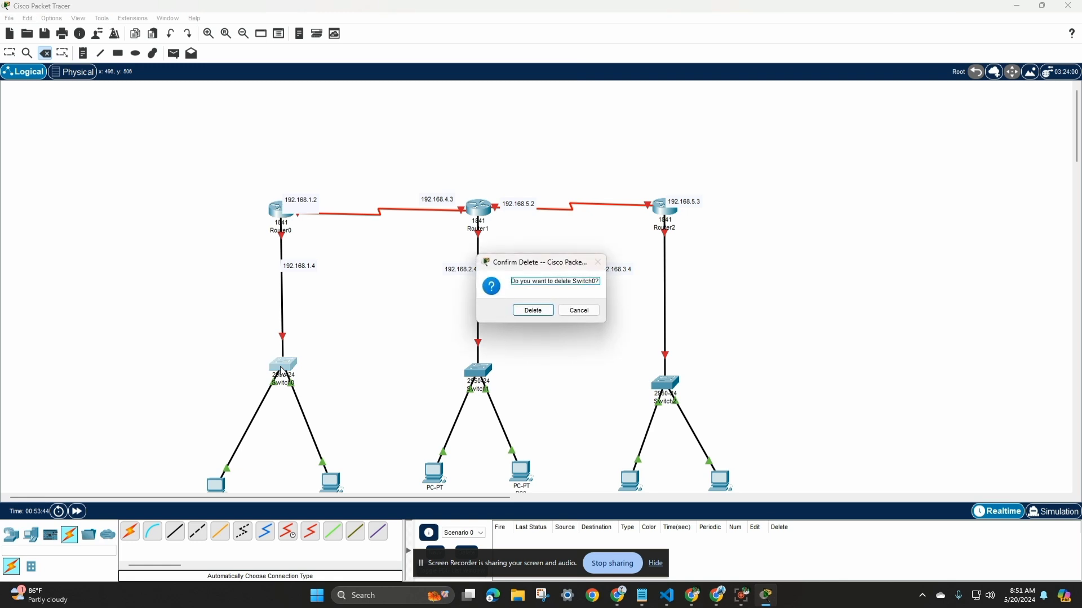
{"action": "left_click", "coordinate": [579, 310]}
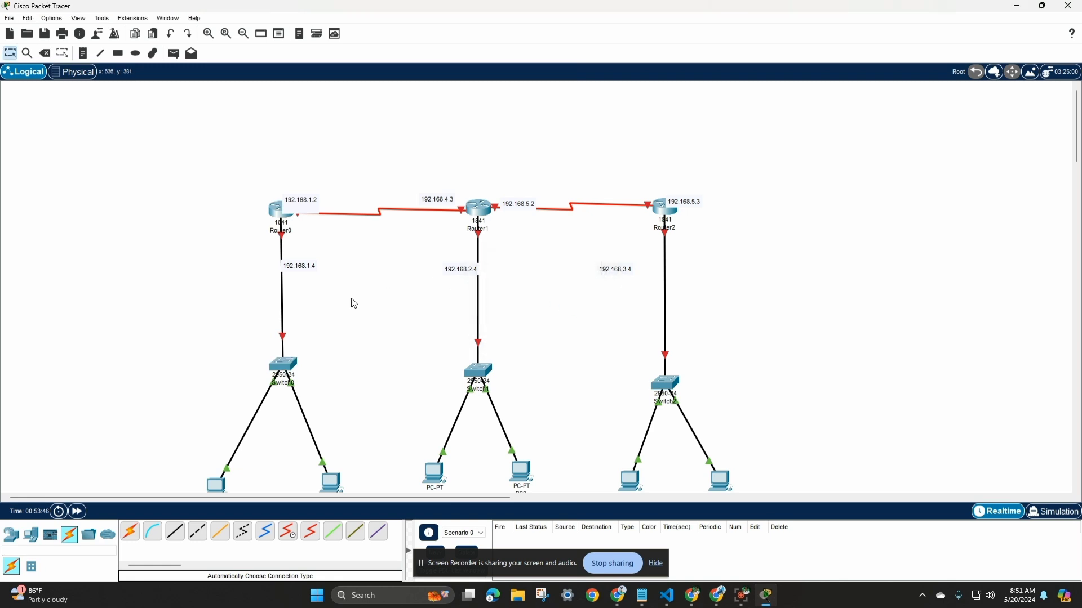
{"action": "key", "text": "Escape"}
- Move the 192.168.3.4 note right beside the cable between Router2 and Switch2
{"action": "left_click_drag", "start_coordinate": [615, 272], "coordinate": [640, 269]}
{"action": "scroll", "coordinate": [535, 314], "scroll_direction": "down", "scroll_amount": 5}
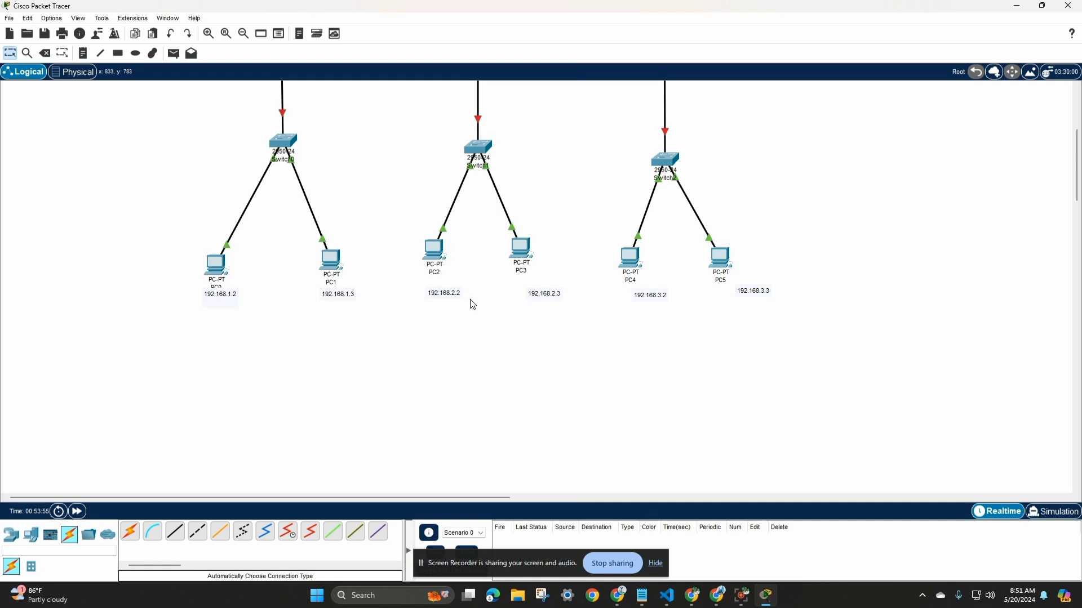
{"action": "scroll", "coordinate": [471, 304], "scroll_direction": "up", "scroll_amount": 5}
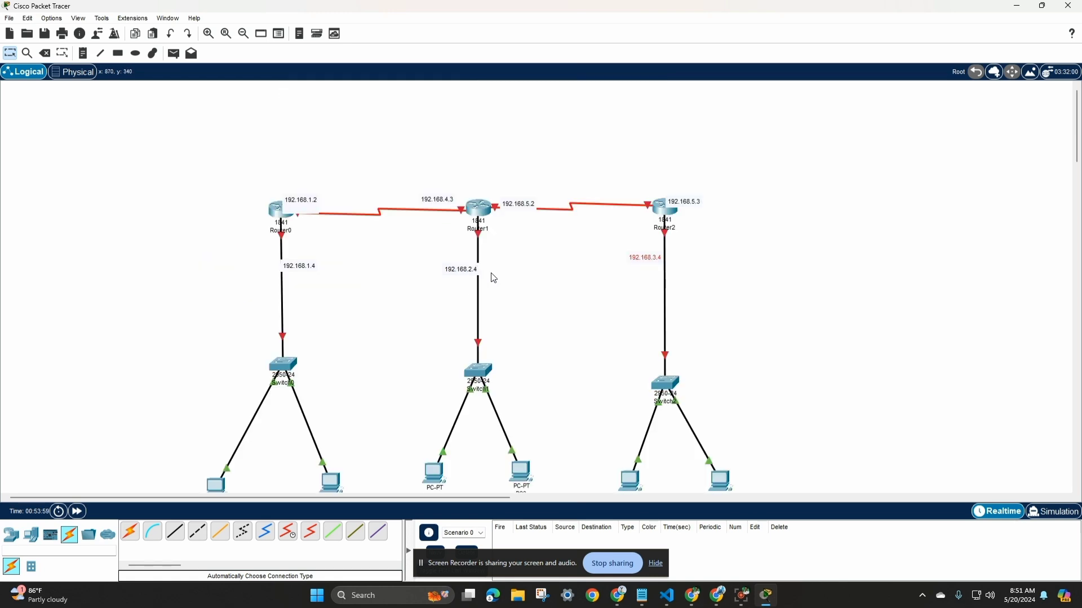
{"action": "scroll", "coordinate": [454, 277], "scroll_direction": "down", "scroll_amount": 5}
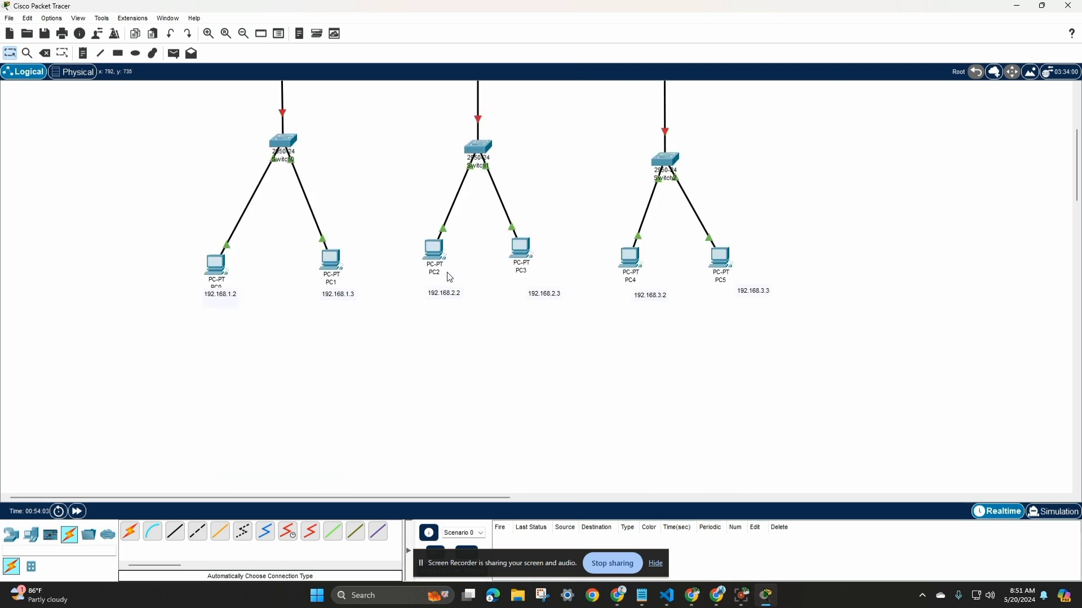
{"action": "scroll", "coordinate": [445, 301], "scroll_direction": "up", "scroll_amount": 5}
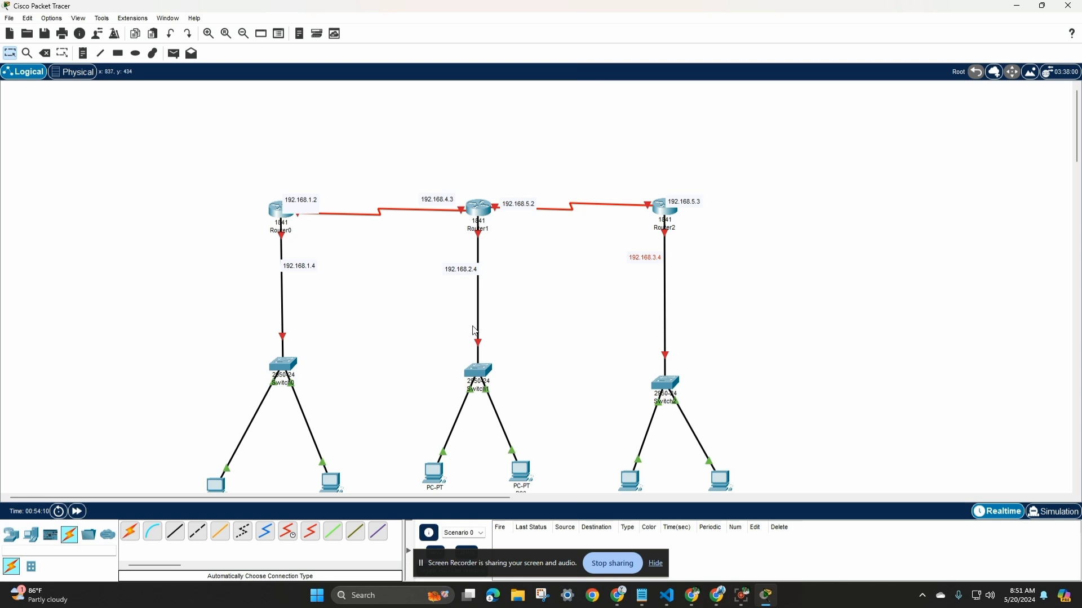
- Check the serial modules installed in Router0 and Router1 in their physical device views
{"action": "left_click", "coordinate": [277, 217]}
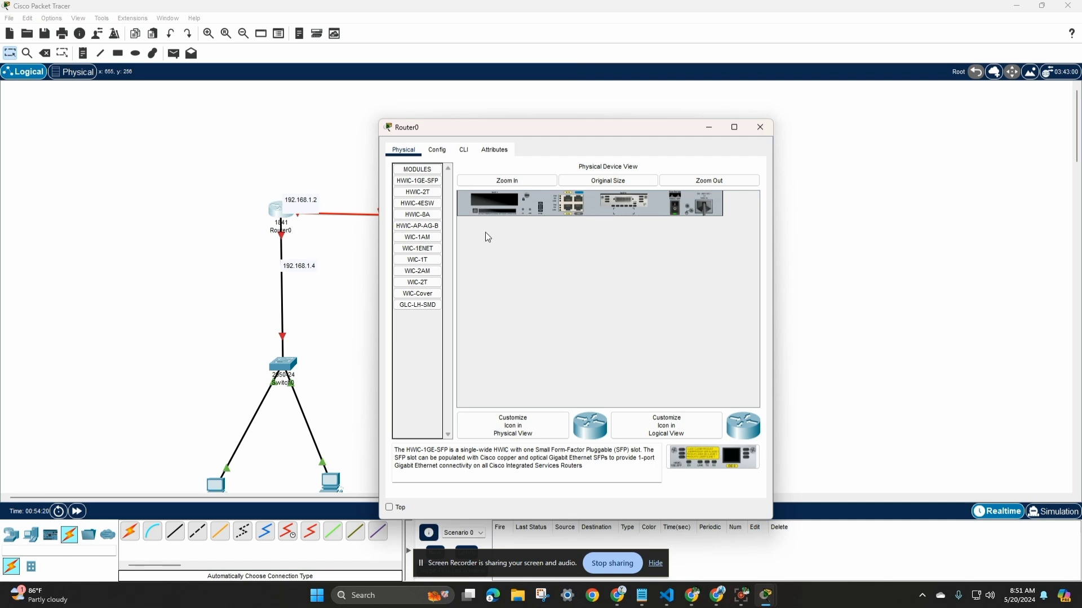
{"action": "left_click", "coordinate": [434, 263]}
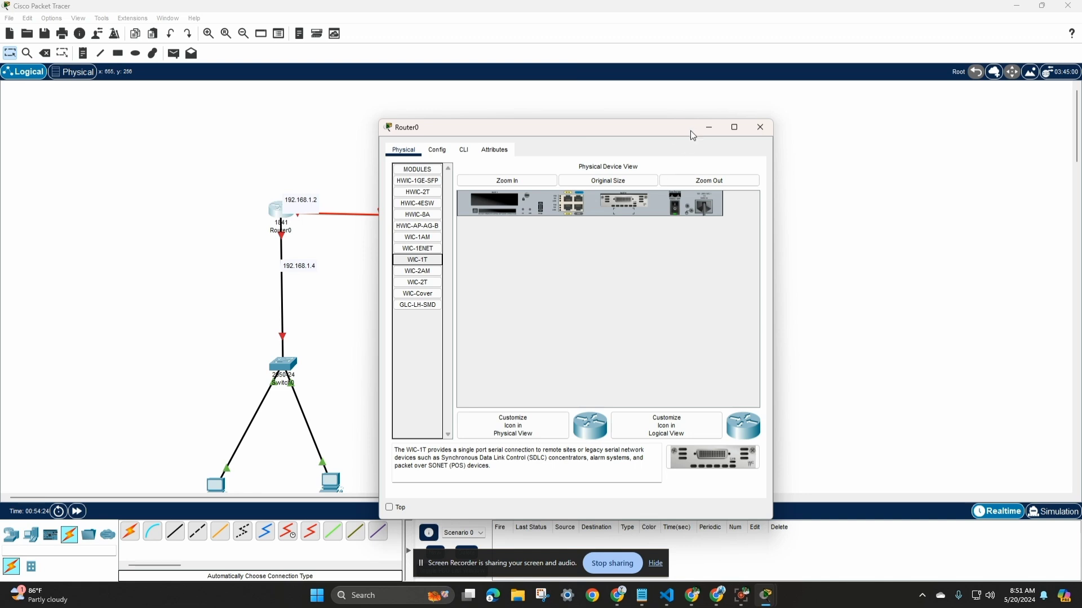
{"action": "left_click", "coordinate": [761, 129]}
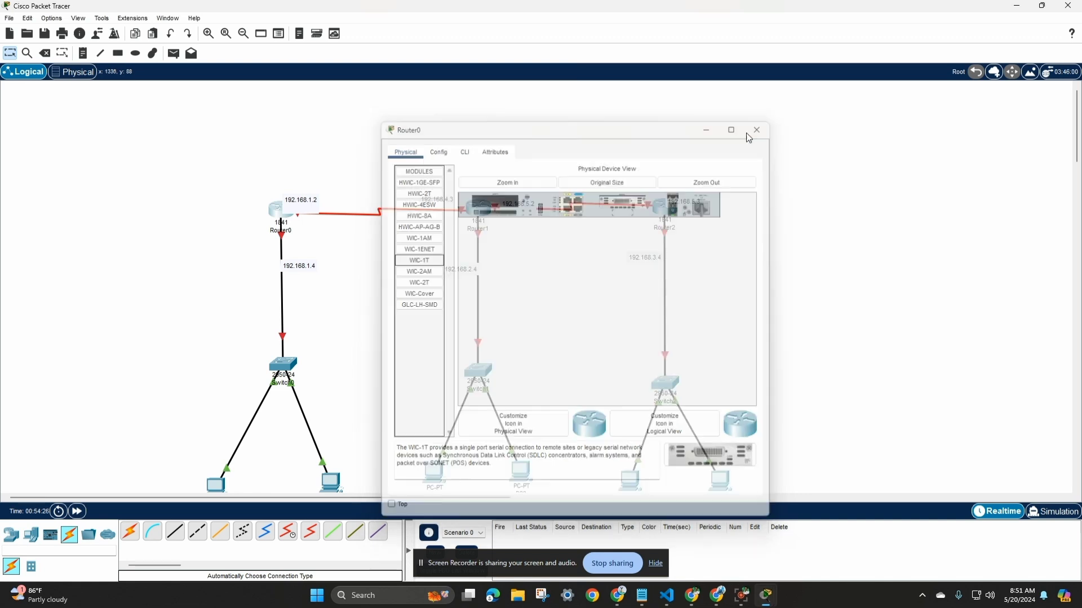
{"action": "left_click", "coordinate": [476, 213]}
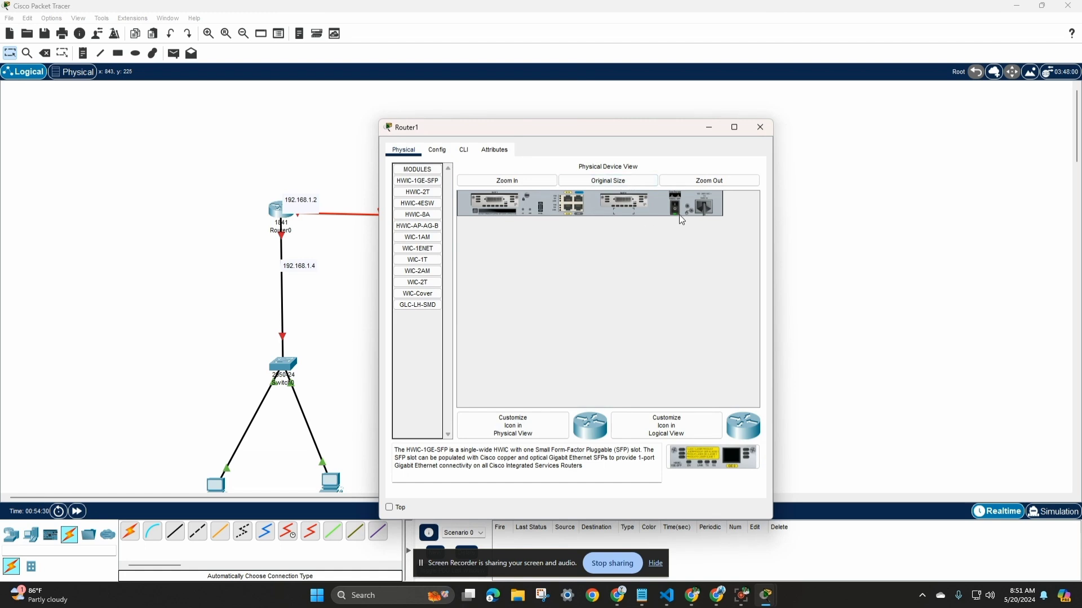
{"action": "left_click", "coordinate": [760, 127]}
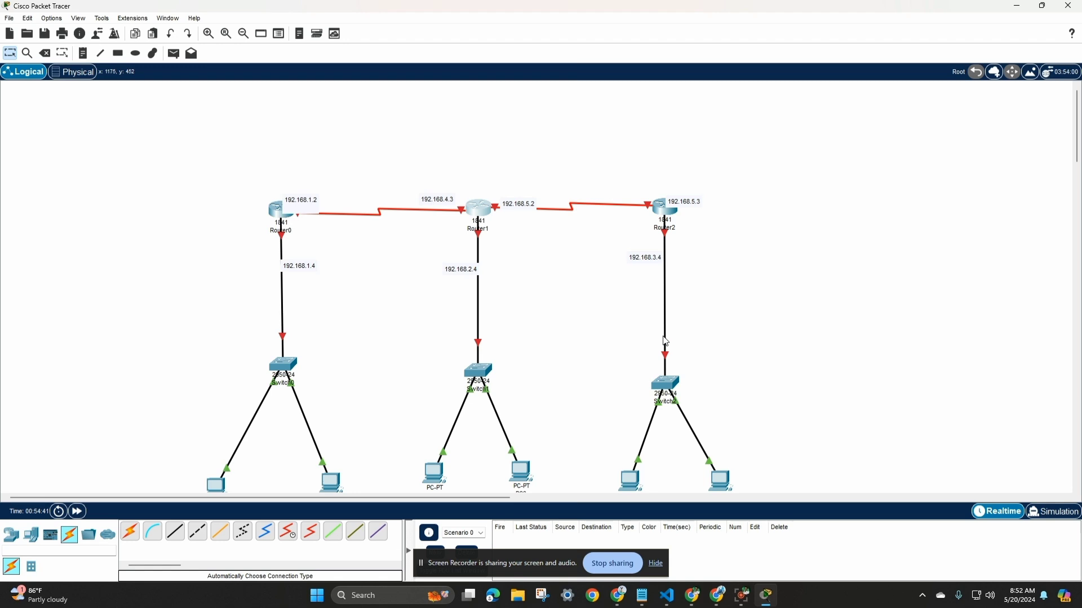
- Copy the address 192.168.1.2 from the note under PC0 and open PC0's desktop IP Configuration
{"action": "scroll", "coordinate": [620, 425], "scroll_direction": "down", "scroll_amount": 5}
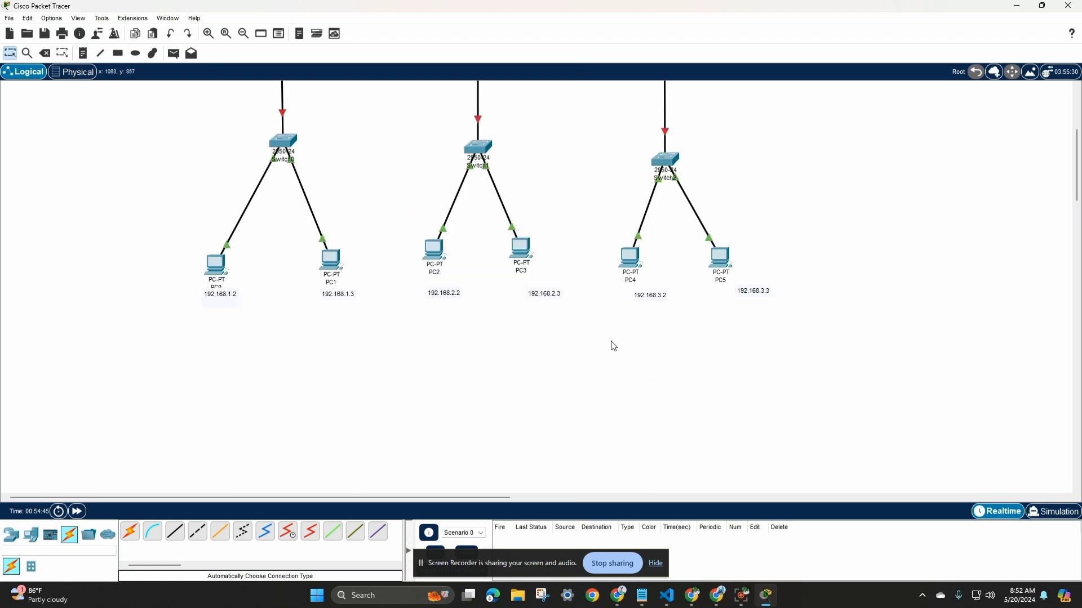
{"action": "scroll", "coordinate": [576, 352], "scroll_direction": "down", "scroll_amount": 10}
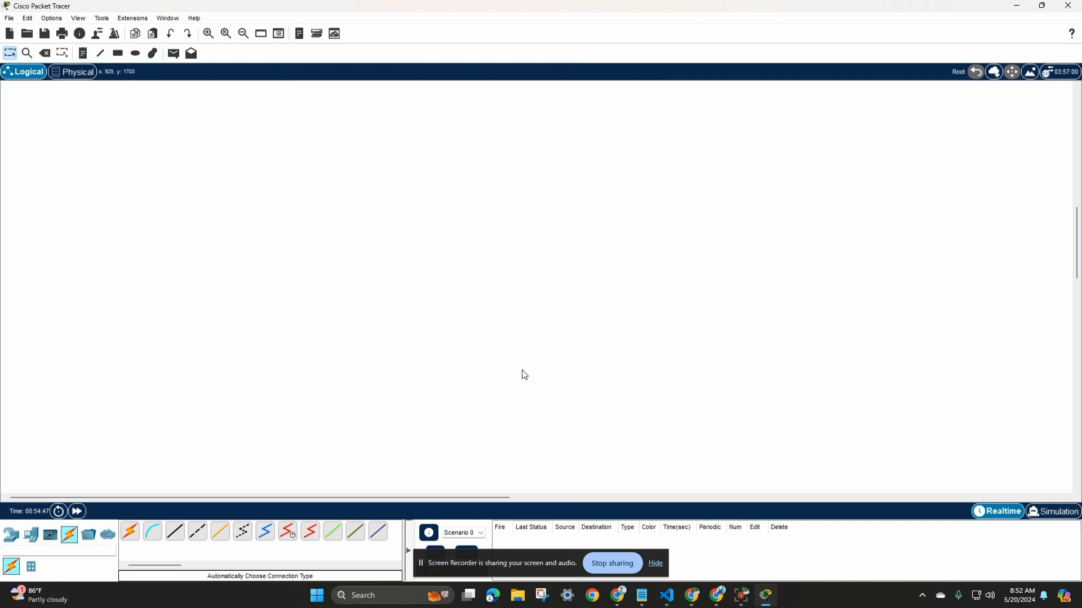
{"action": "scroll", "coordinate": [525, 376], "scroll_direction": "up", "scroll_amount": 10}
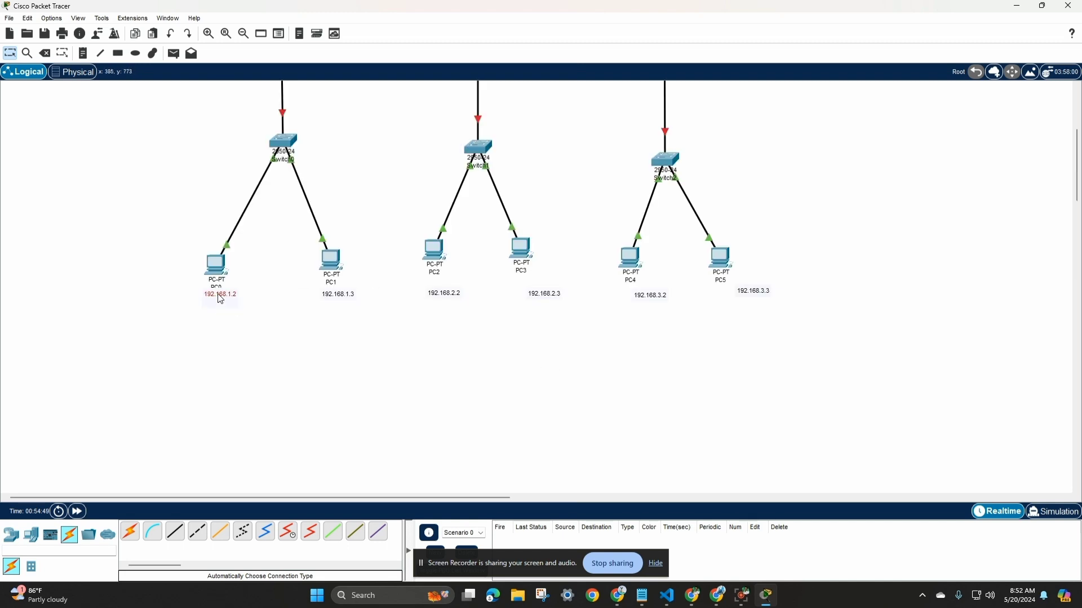
{"action": "double_click", "coordinate": [219, 294]}
{"action": "key", "text": "ctrl+c"}
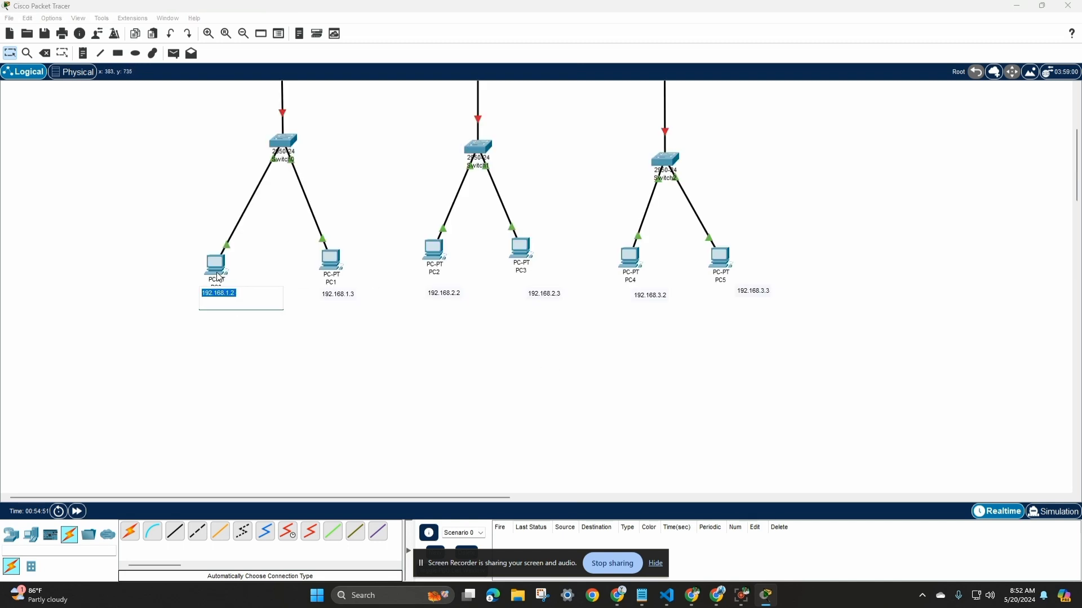
{"action": "left_click", "coordinate": [219, 266]}
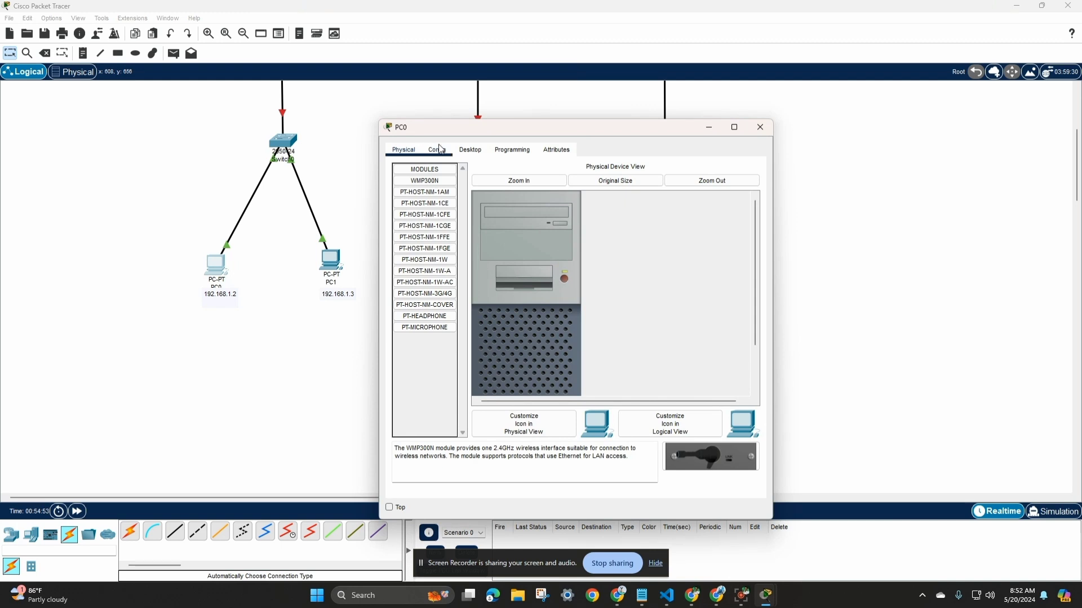
{"action": "left_click", "coordinate": [437, 149]}
{"action": "left_click", "coordinate": [470, 149]}
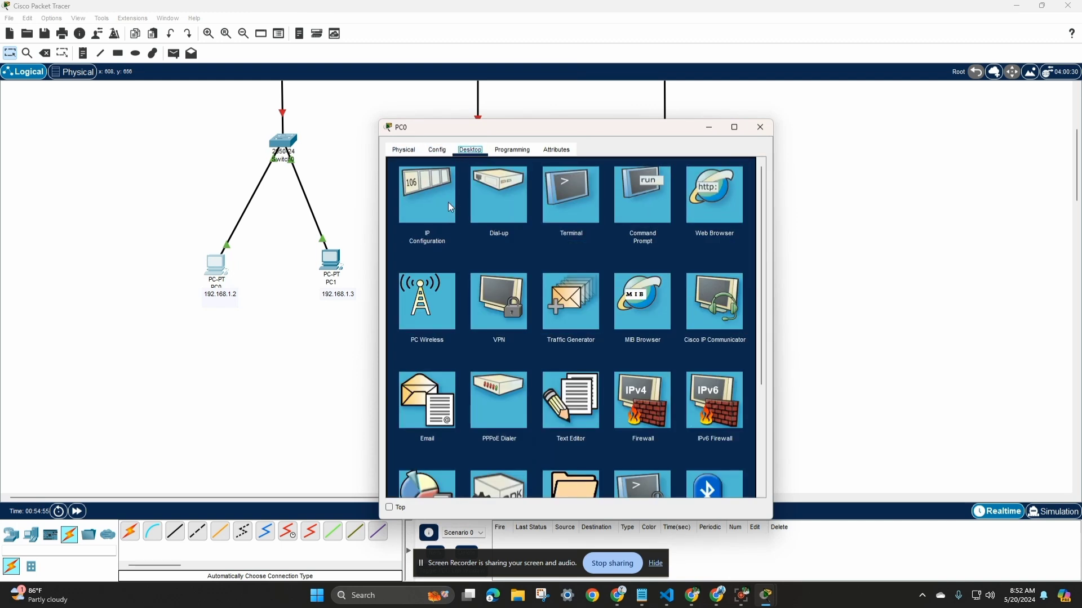
{"action": "left_click", "coordinate": [448, 202]}
- Try to paste the copied address 192.168.1.2 as PC0's static IPv4 address
{"action": "left_click", "coordinate": [534, 228]}
{"action": "key", "text": "ctrl+v"}
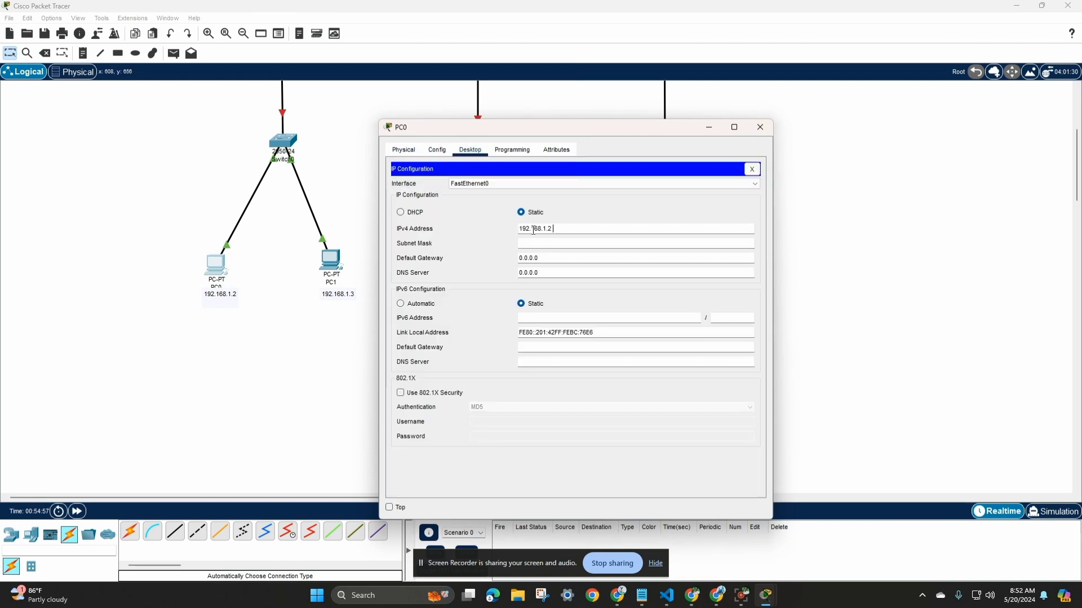
{"action": "left_click", "coordinate": [536, 241]}
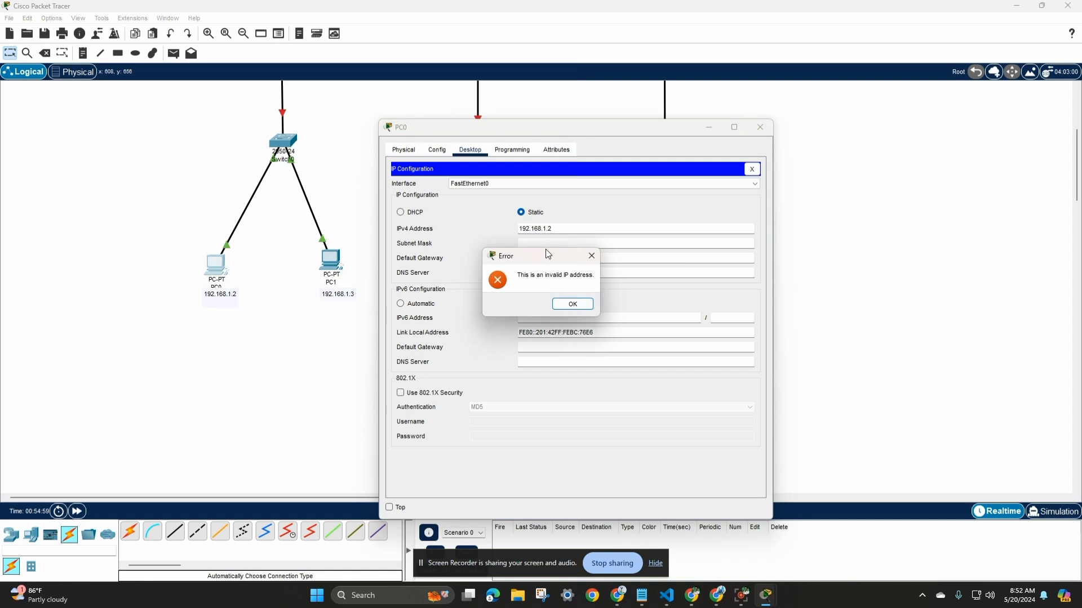
{"action": "key", "text": "Return"}
{"action": "left_click", "coordinate": [557, 232]}
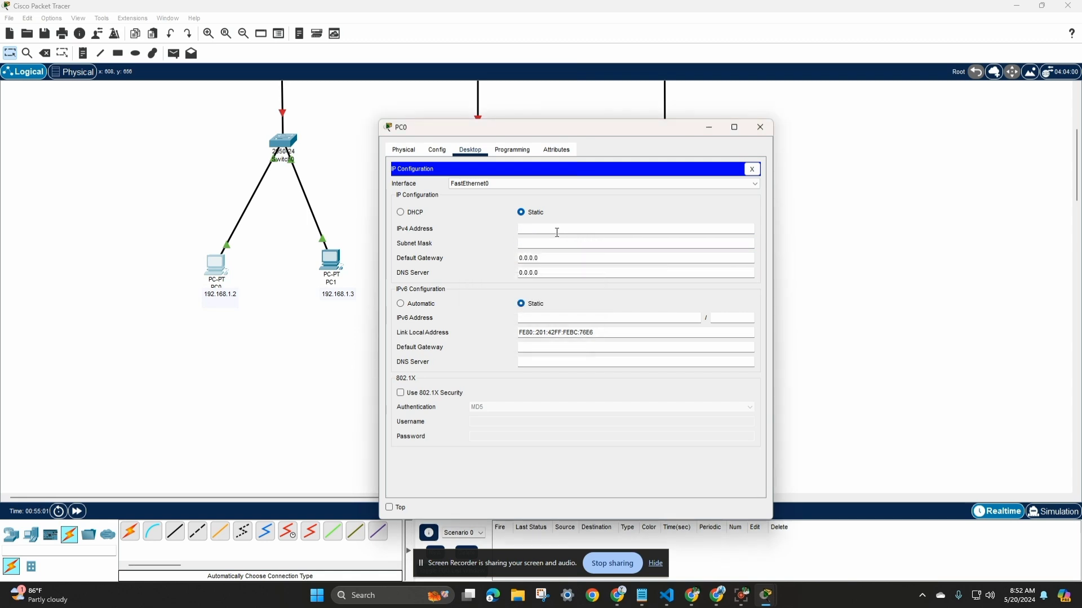
{"action": "key", "text": "ctrl+v"}
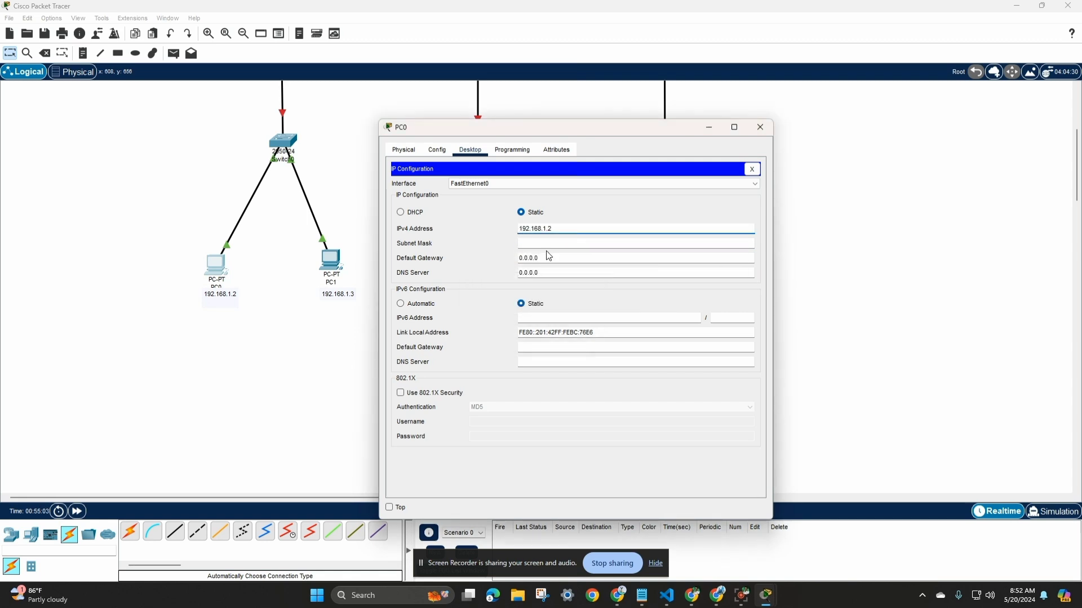
{"action": "left_click", "coordinate": [545, 257]}
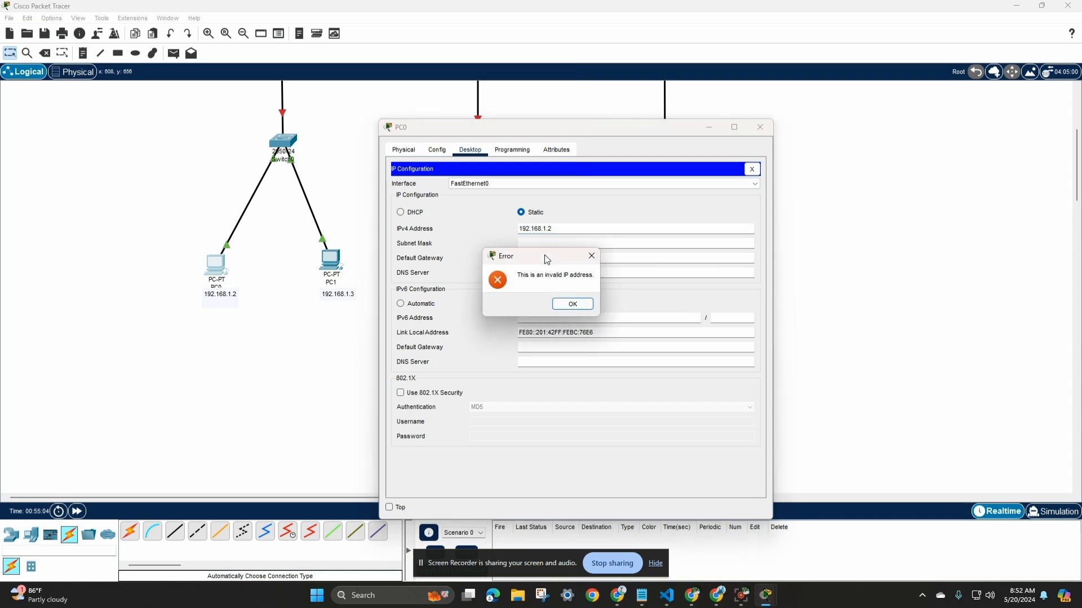
{"action": "left_click", "coordinate": [573, 305]}
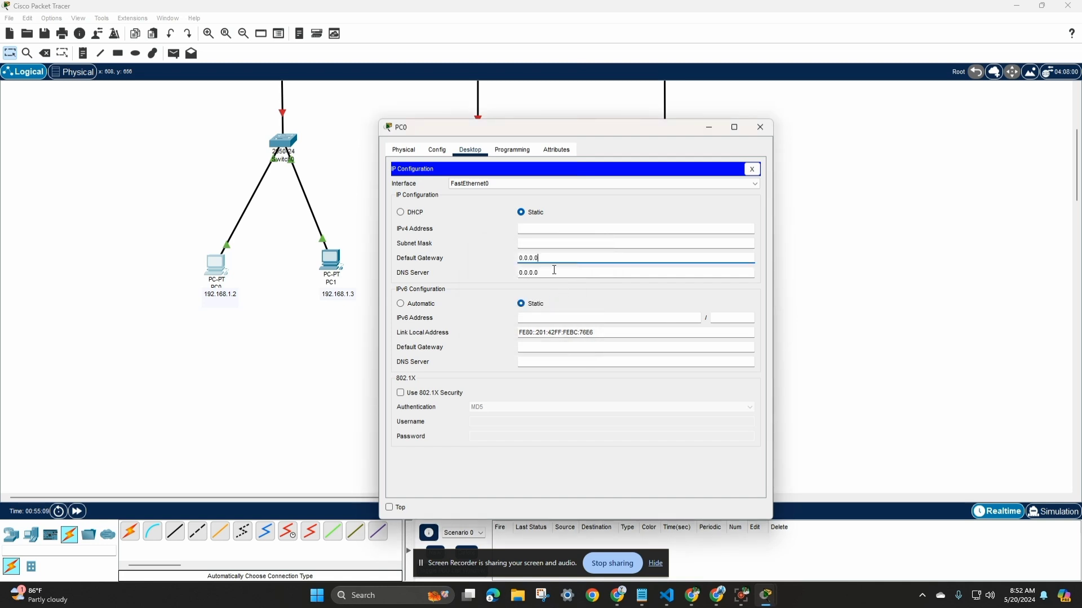
- Set PC0's IPv4 address to 192.168.1.2 and fill in the subnet mask 255.255.255.0
{"action": "left_click", "coordinate": [526, 231]}
{"action": "type", "text": "192.168.1.2"}
{"action": "left_click", "coordinate": [521, 229]}
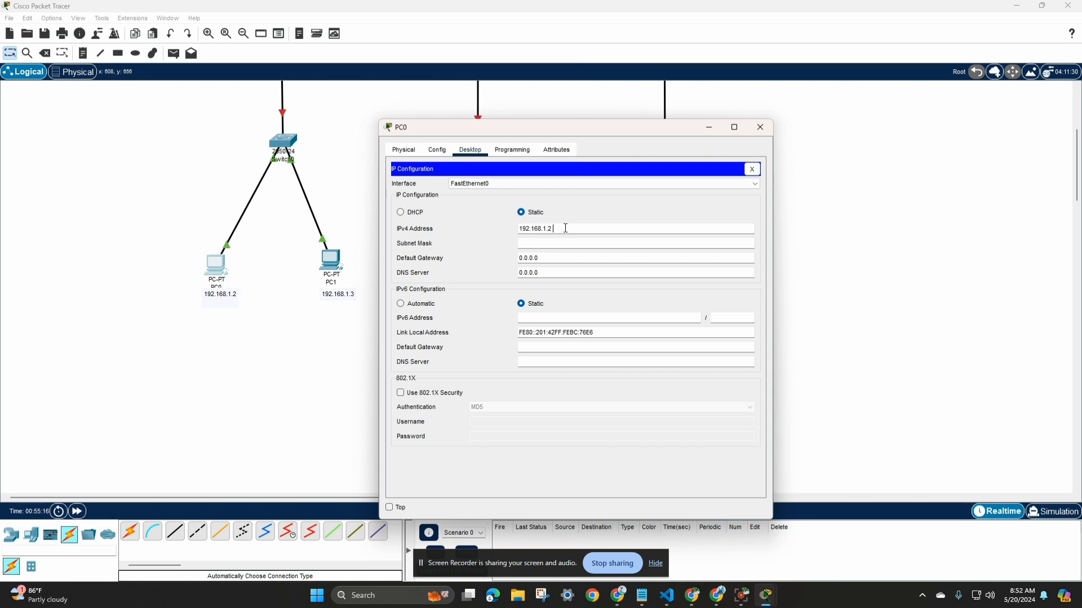
{"action": "left_click", "coordinate": [555, 242]}
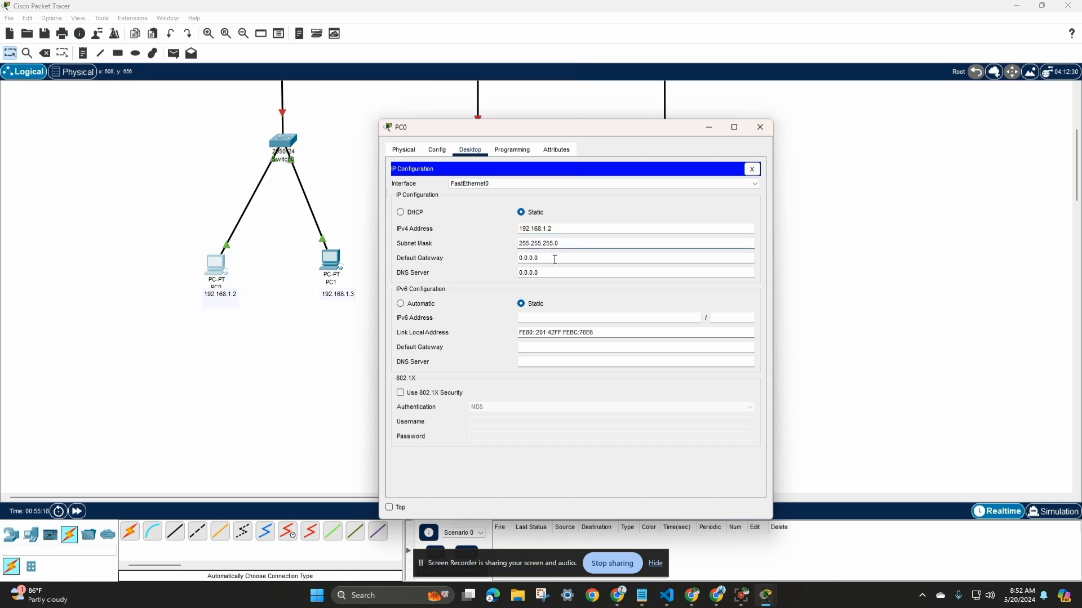
- Clear PC0's default gateway and copy the address 192.168.1.4 from the note below Router0
{"action": "left_click", "coordinate": [555, 260]}
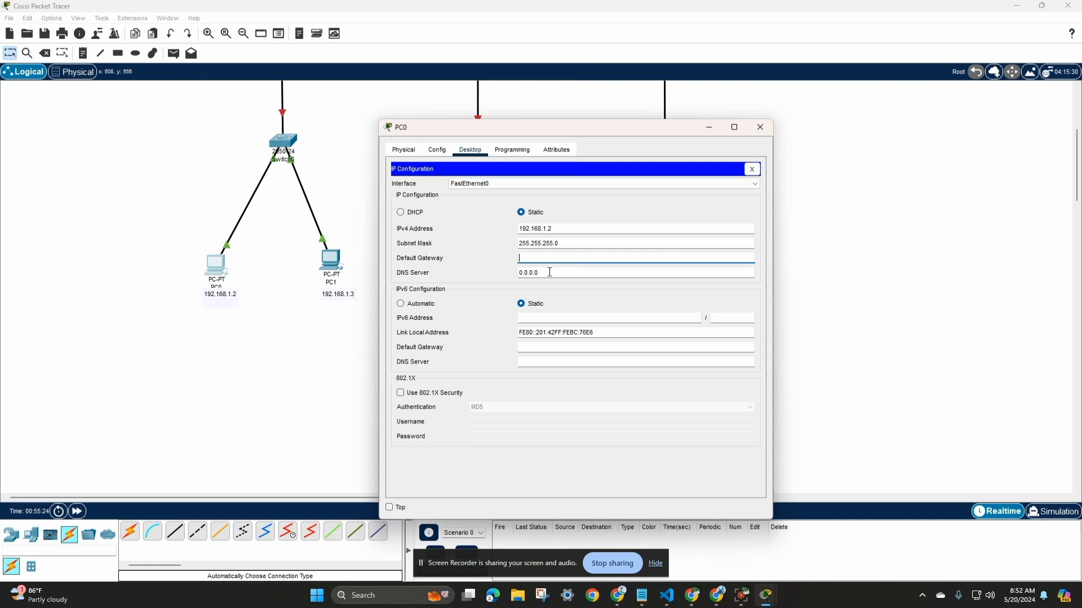
{"action": "left_click_drag", "start_coordinate": [550, 127], "coordinate": [594, 128]}
{"action": "scroll", "coordinate": [332, 186], "scroll_direction": "up", "scroll_amount": 4}
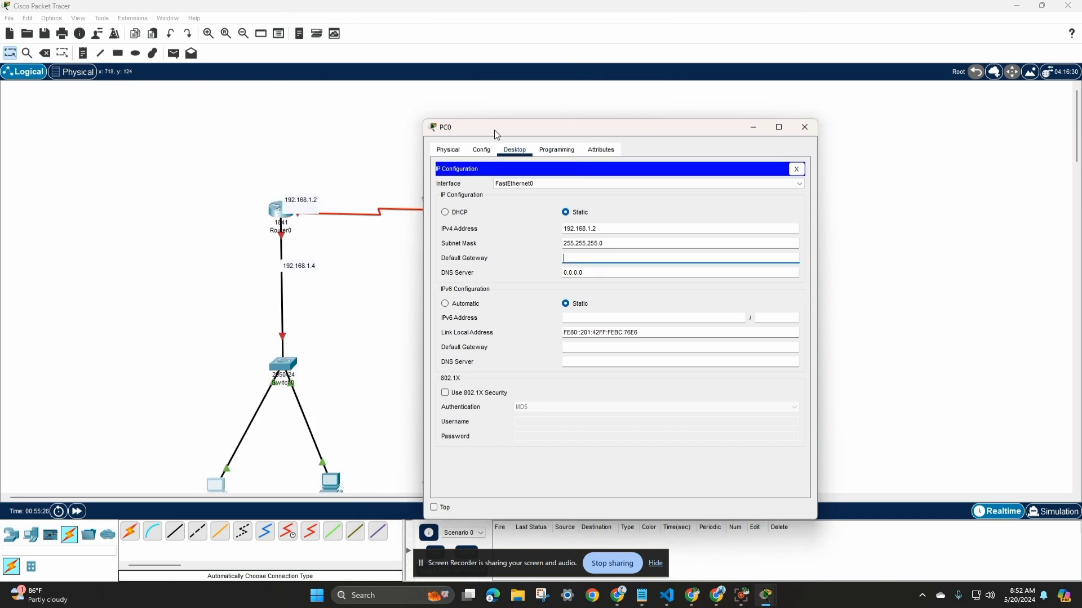
{"action": "left_click", "coordinate": [753, 128]}
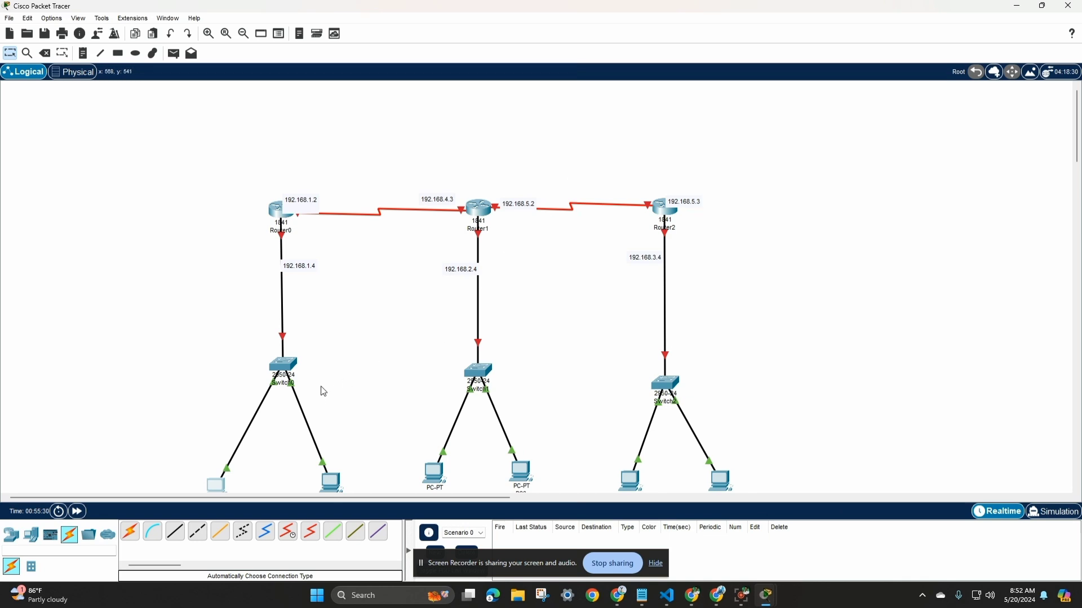
{"action": "left_click", "coordinate": [300, 266]}
{"action": "triple_click", "coordinate": [300, 266]}
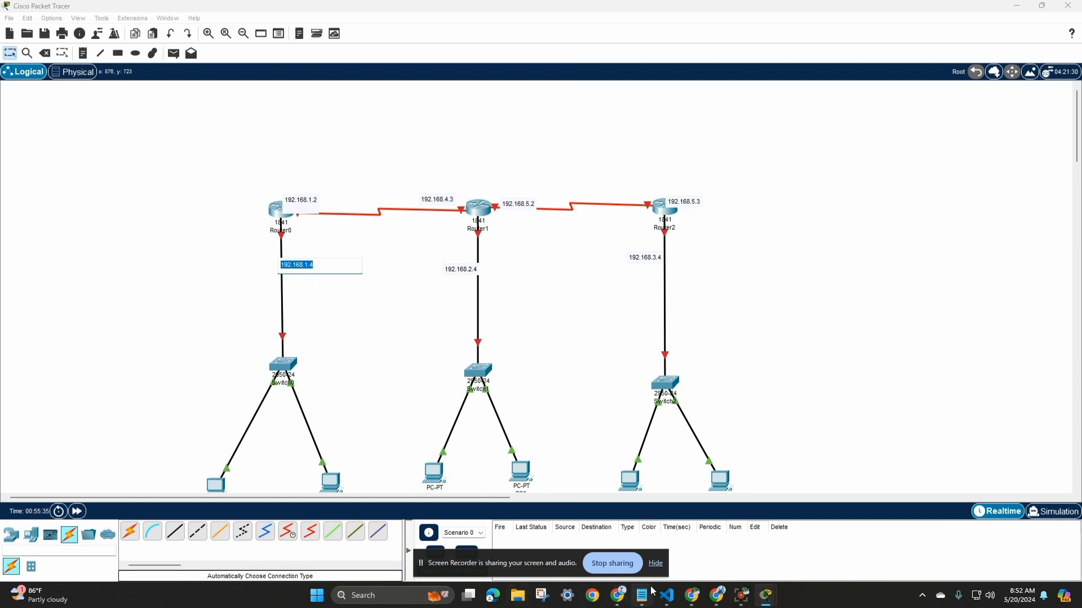
- Set PC0's default gateway to 192.168.1.4 and close its configuration window
{"action": "scroll", "coordinate": [273, 418], "scroll_direction": "down", "scroll_amount": 5}
{"action": "left_click", "coordinate": [216, 264]}
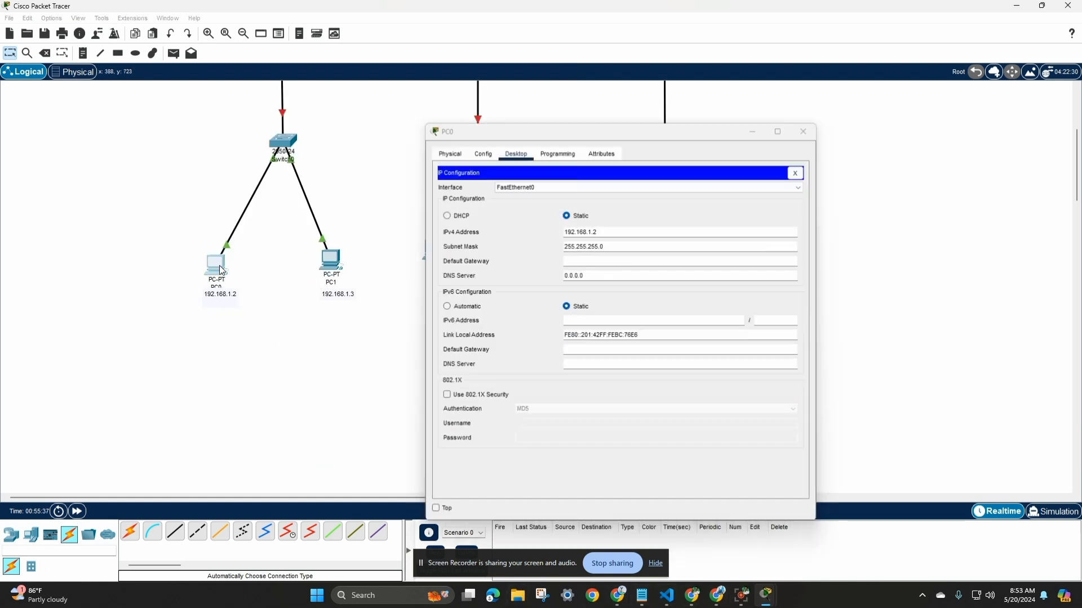
{"action": "left_click", "coordinate": [214, 261]}
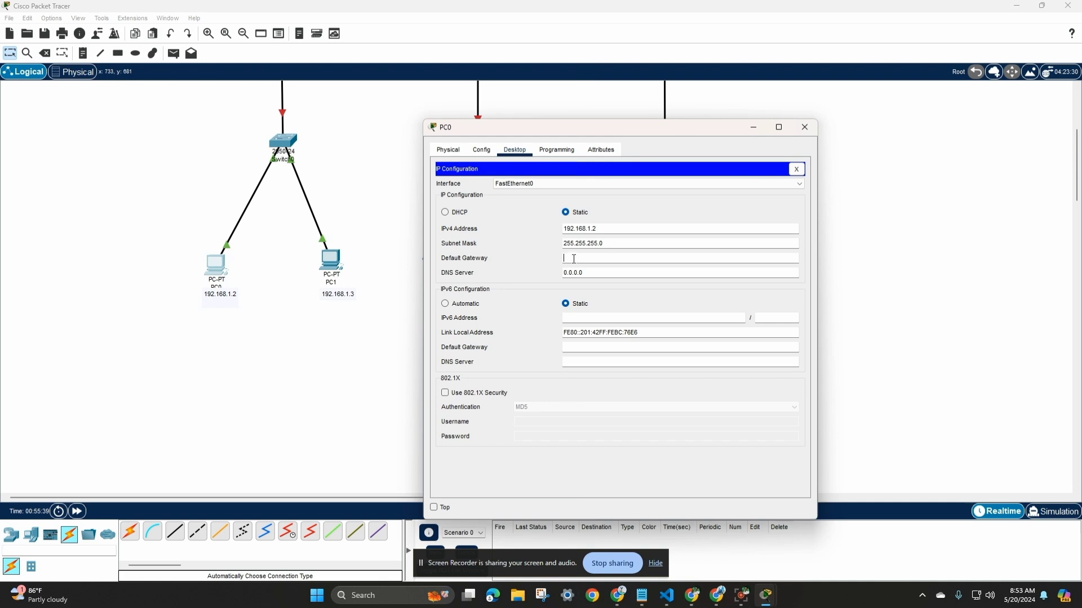
{"action": "type", "text": "192.168.1.4"}
{"action": "key", "text": "Tab"}
{"action": "left_click", "coordinate": [804, 129]}
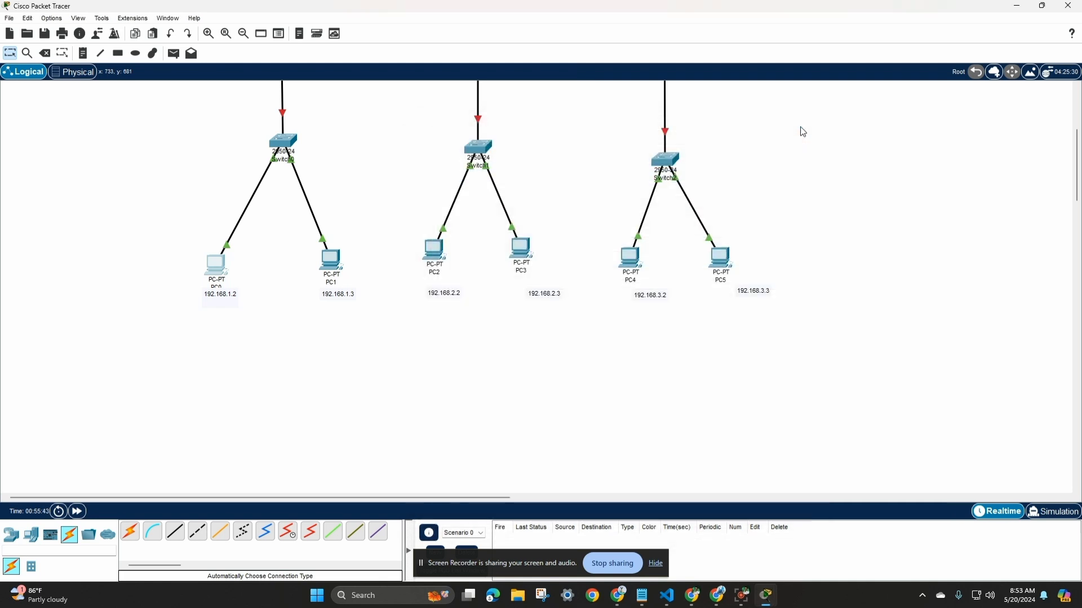
- Copy the address 192.168.1.3 from the note under PC1
{"action": "scroll", "coordinate": [360, 391], "scroll_direction": "up", "scroll_amount": 5}
{"action": "scroll", "coordinate": [350, 392], "scroll_direction": "down", "scroll_amount": 5}
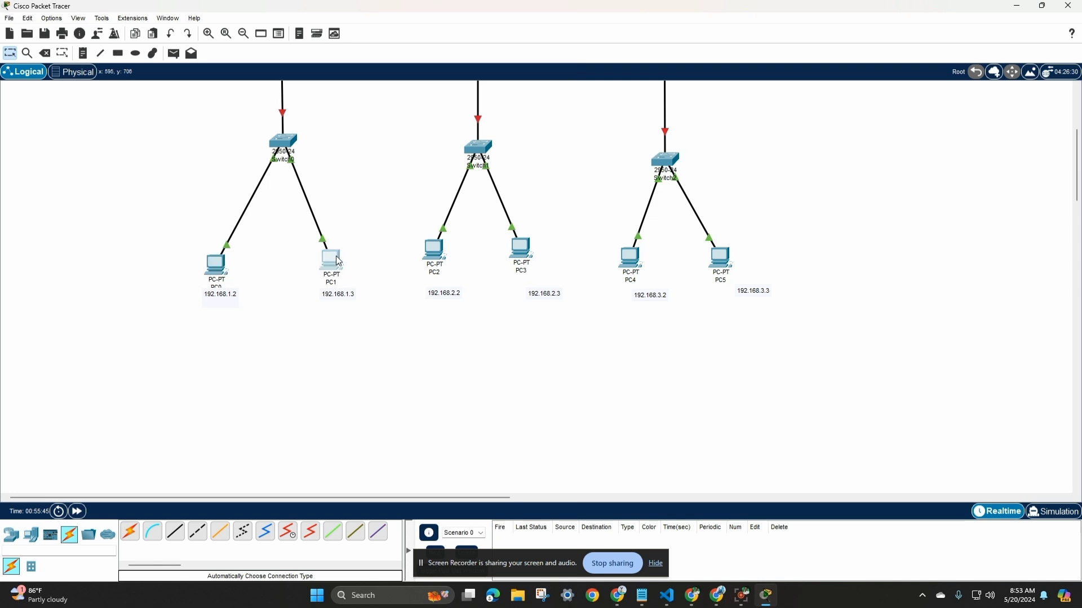
{"action": "left_click", "coordinate": [337, 261]}
{"action": "left_click", "coordinate": [338, 261]}
{"action": "left_click", "coordinate": [350, 295]}
{"action": "double_click", "coordinate": [349, 293]}
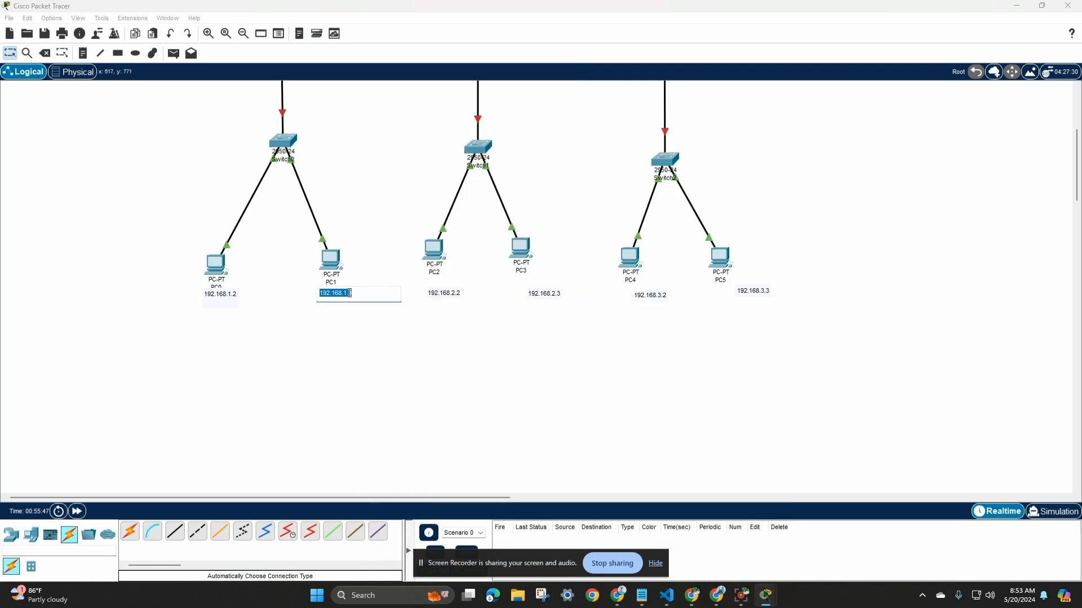
{"action": "left_click", "coordinate": [405, 322]}
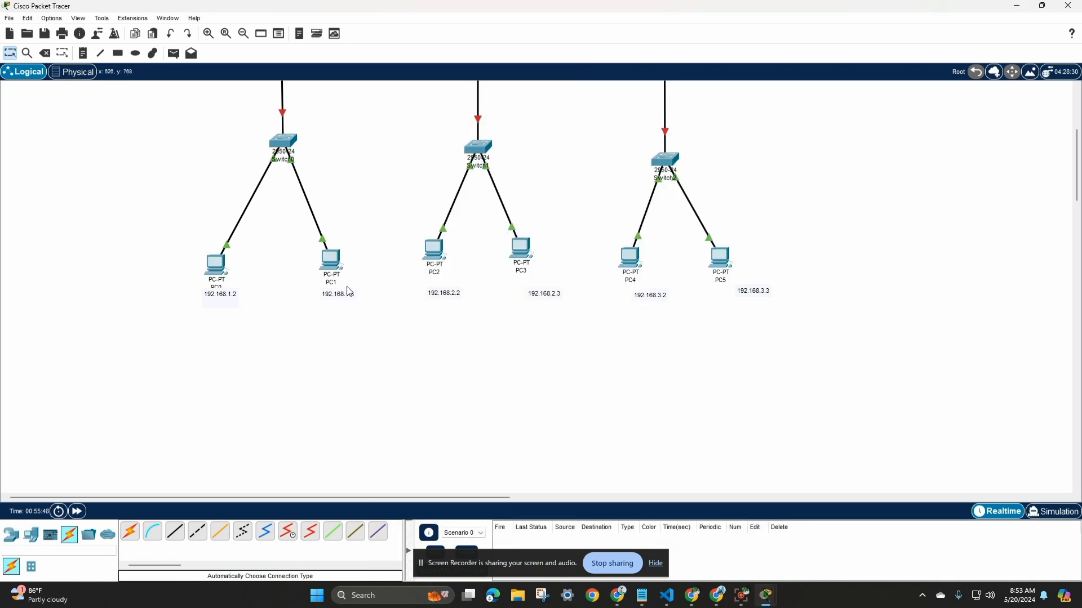
- Check the address, subnet mask and default gateway in PC0's IP configuration
{"action": "left_click", "coordinate": [227, 266]}
{"action": "left_click", "coordinate": [418, 198]}
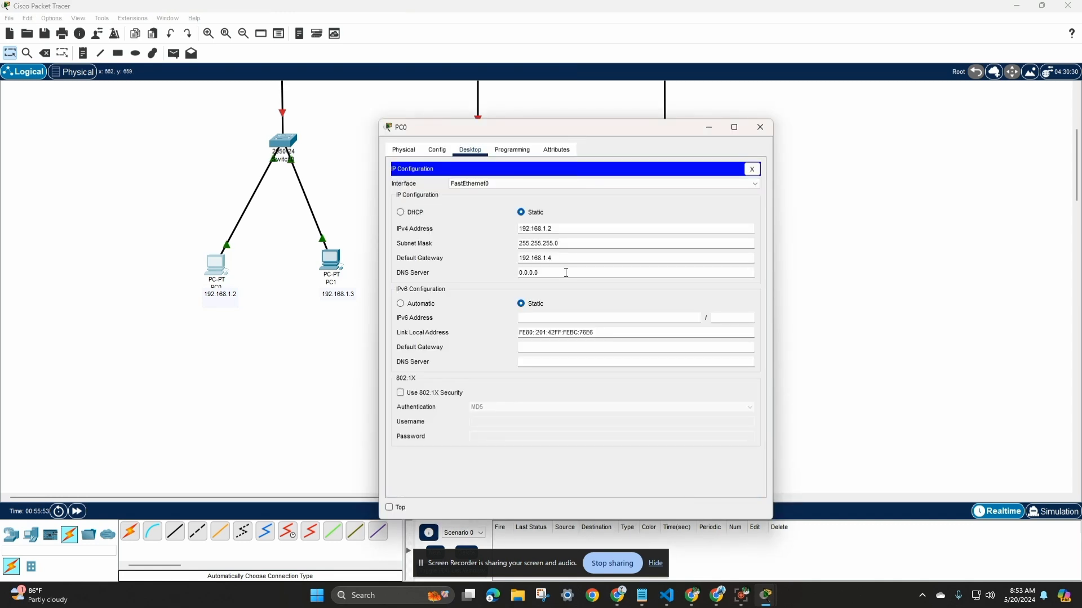
{"action": "left_click", "coordinate": [763, 127]}
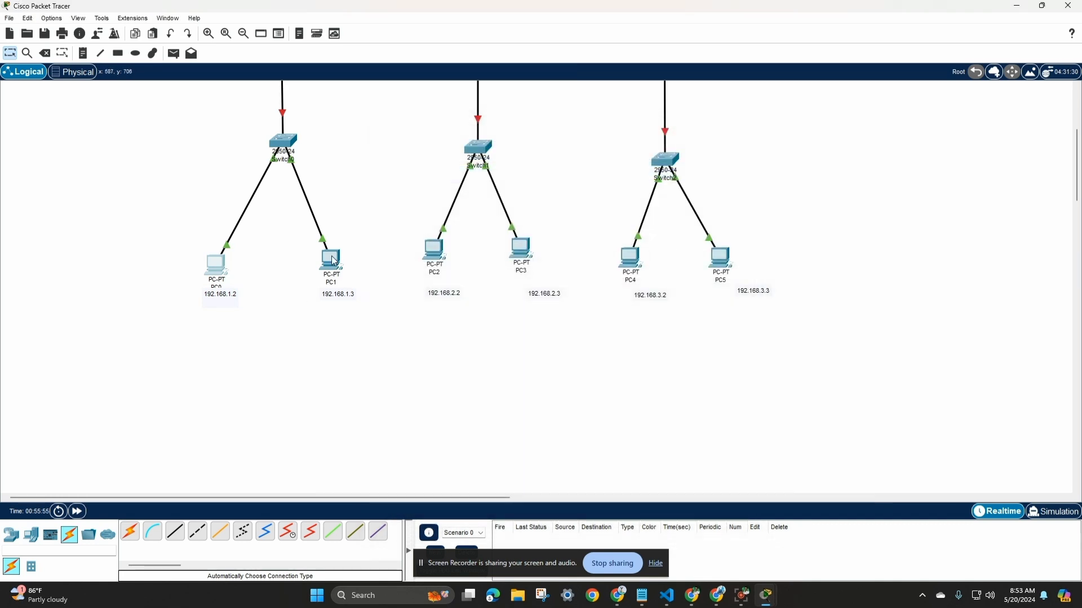
- Set PC1's static IPv4 address to 192.168.1.3 and fill in the subnet mask 255.255.255.0
{"action": "left_click", "coordinate": [332, 260]}
{"action": "left_click", "coordinate": [437, 149]}
{"action": "left_click", "coordinate": [470, 150]}
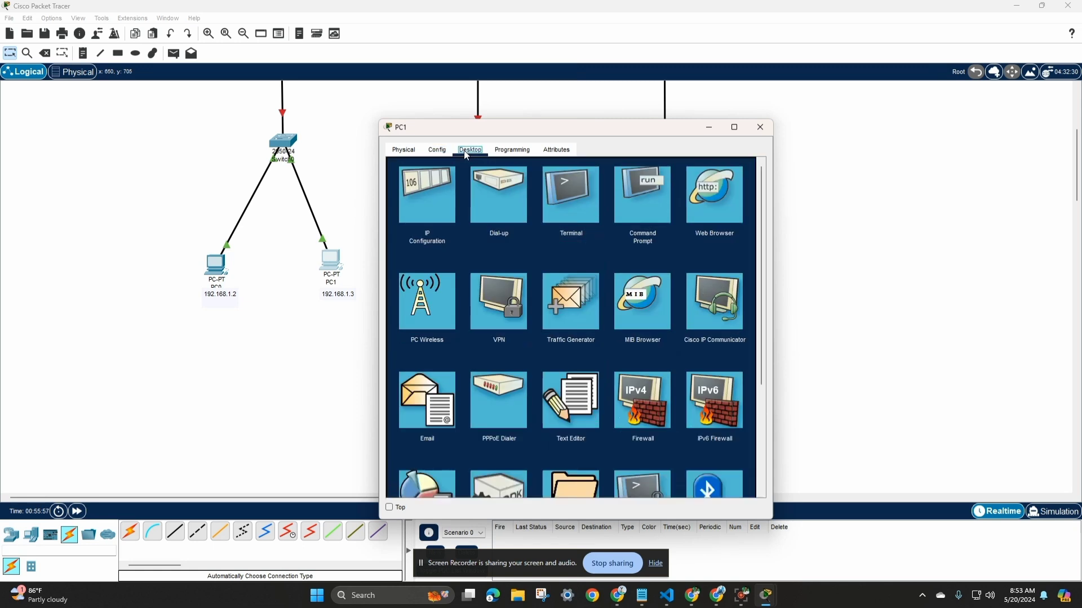
{"action": "left_click", "coordinate": [431, 199]}
{"action": "left_click", "coordinate": [531, 228]}
{"action": "type", "text": "192.168.1.3"}
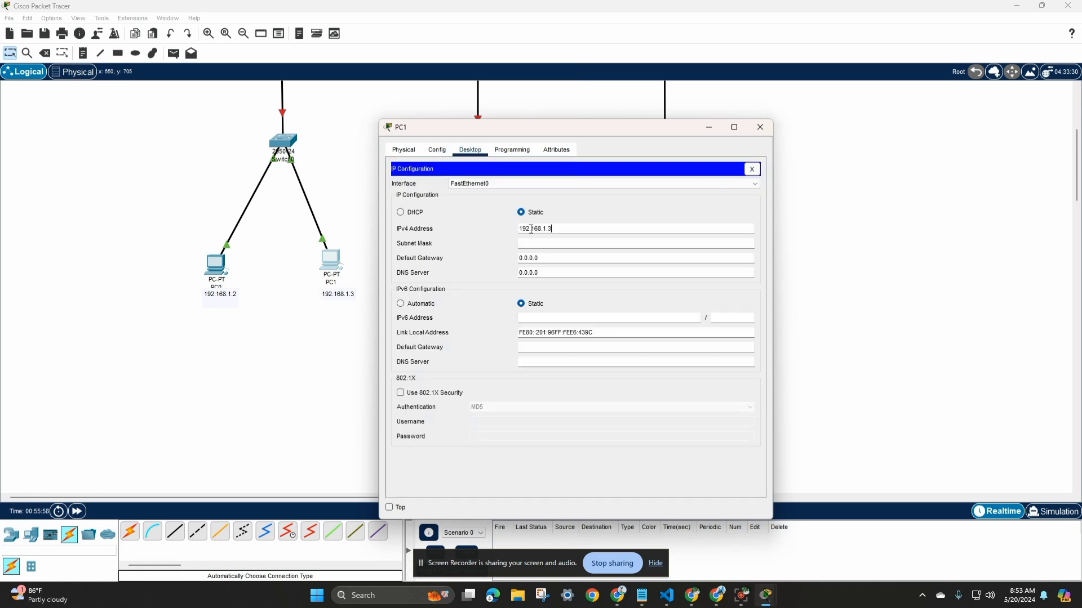
{"action": "left_click", "coordinate": [532, 243]}
- Set PC1's default gateway to 192.168.1.4, matching the note below Router0, and close its configuration window
{"action": "left_click", "coordinate": [536, 257]}
{"action": "scroll", "coordinate": [299, 261], "scroll_direction": "up", "scroll_amount": 3}
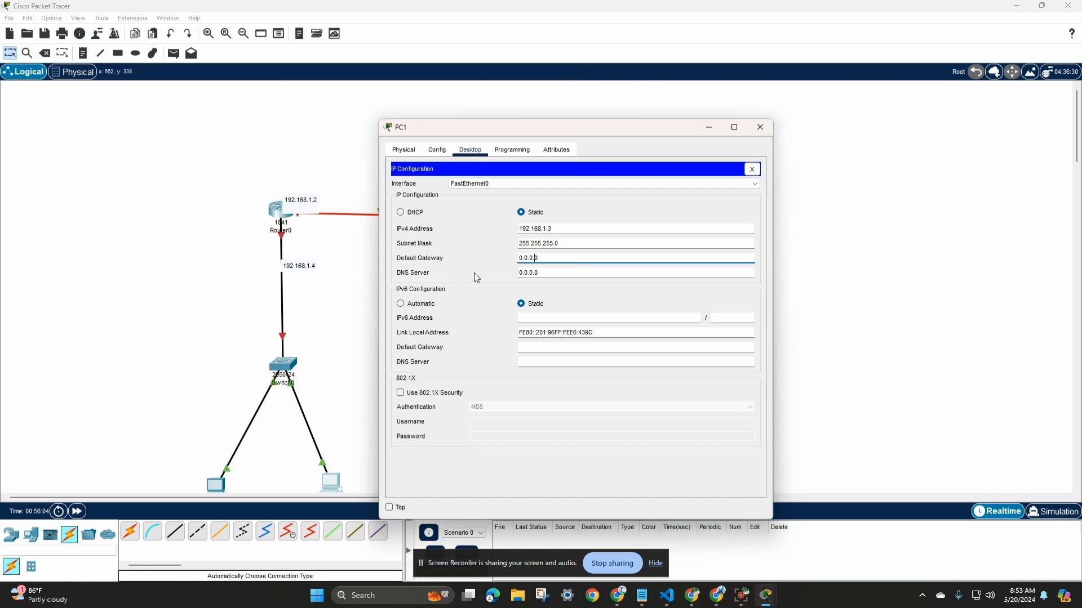
{"action": "type", "text": "192.168.1.3"}
{"action": "left_click", "coordinate": [537, 257]}
{"action": "key", "text": "BackSpace"}
{"action": "key", "text": "BackSpace"}
{"action": "key", "text": "BackSpace"}
{"action": "key", "text": "BackSpace"}
{"action": "key", "text": "BackSpace"}
{"action": "key", "text": "BackSpace"}
{"action": "left_click", "coordinate": [567, 272]}
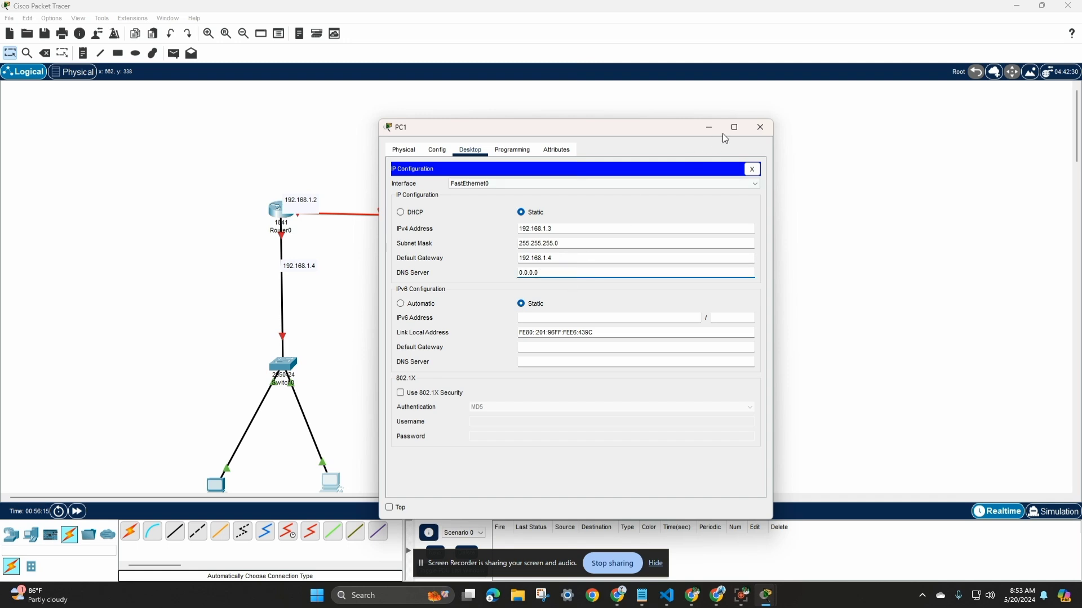
{"action": "left_click", "coordinate": [760, 127]}
- Copy 192.168.2.2 from the note under PC2 into PC2's static IPv4 address and fill in the subnet mask 255.255.255.0
{"action": "scroll", "coordinate": [507, 271], "scroll_direction": "down", "scroll_amount": 5}
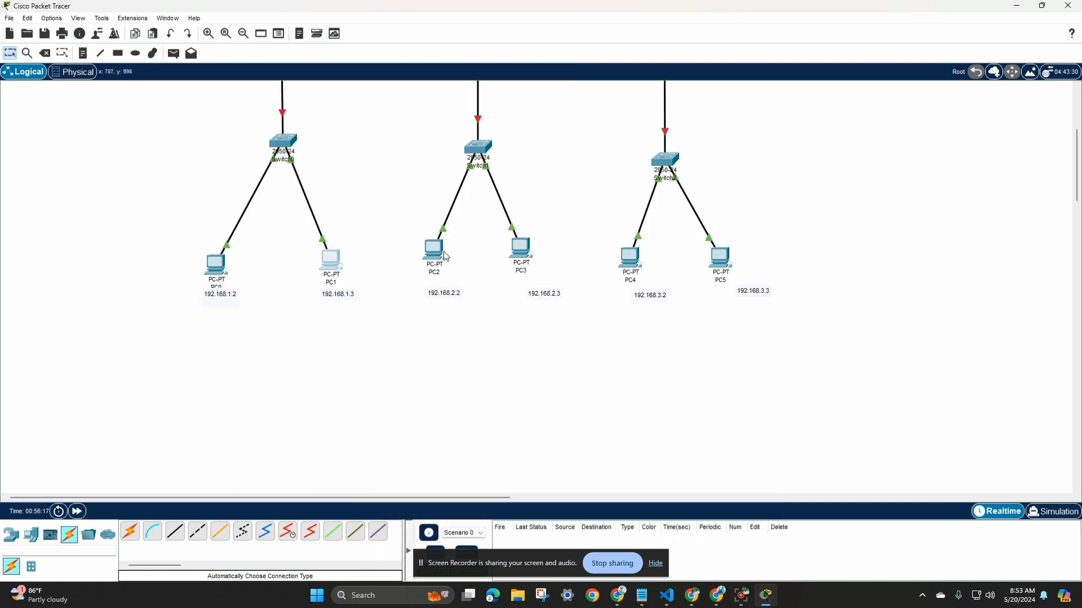
{"action": "double_click", "coordinate": [449, 293]}
{"action": "key", "text": "ctrl+c"}
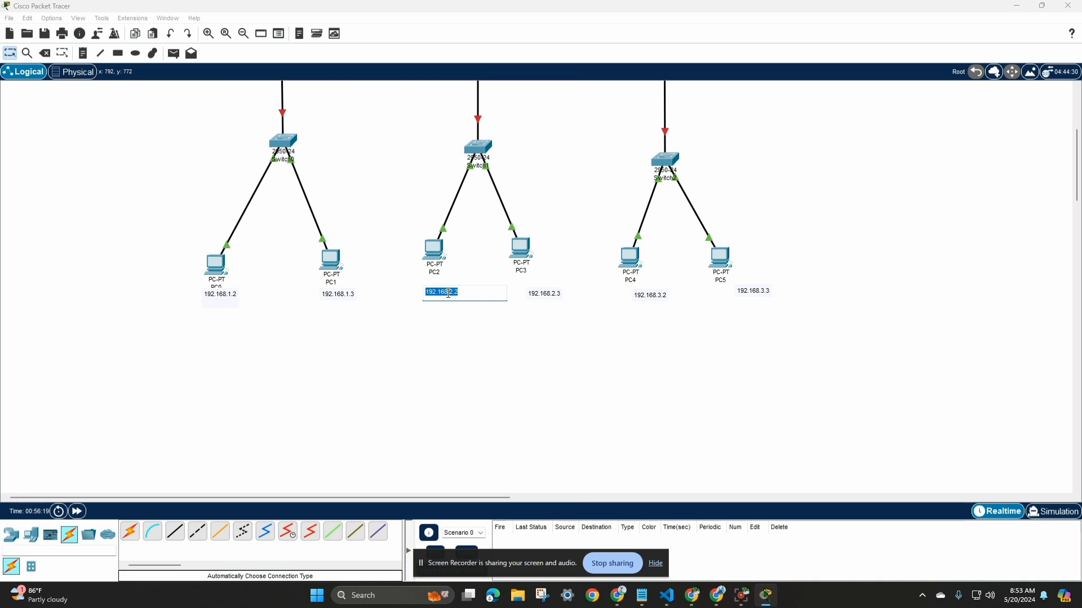
{"action": "left_click", "coordinate": [434, 251]}
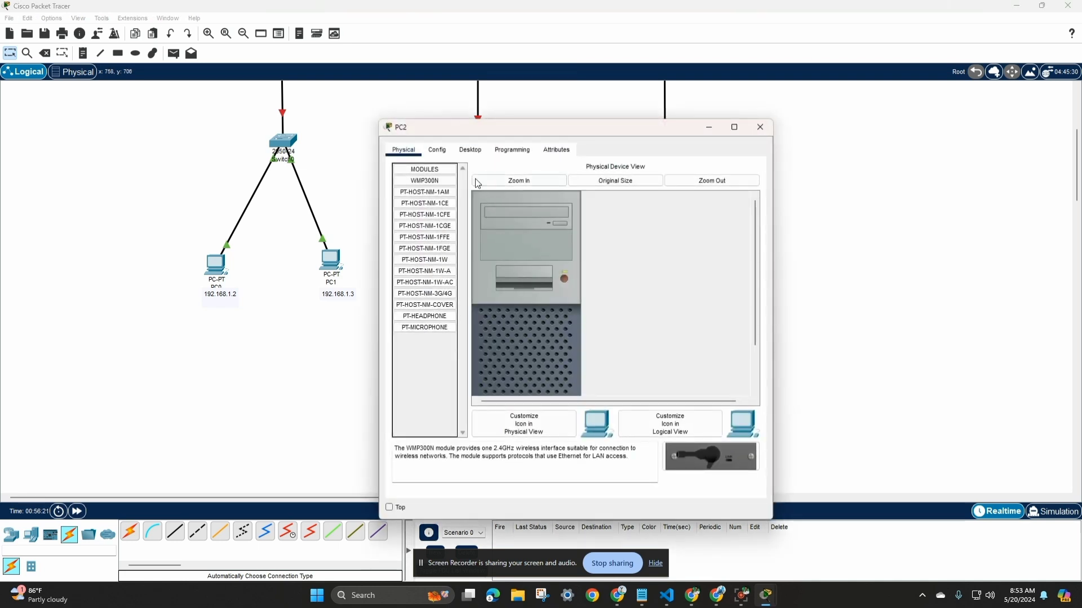
{"action": "left_click", "coordinate": [436, 150]}
{"action": "left_click", "coordinate": [469, 150]}
{"action": "left_click", "coordinate": [441, 184]}
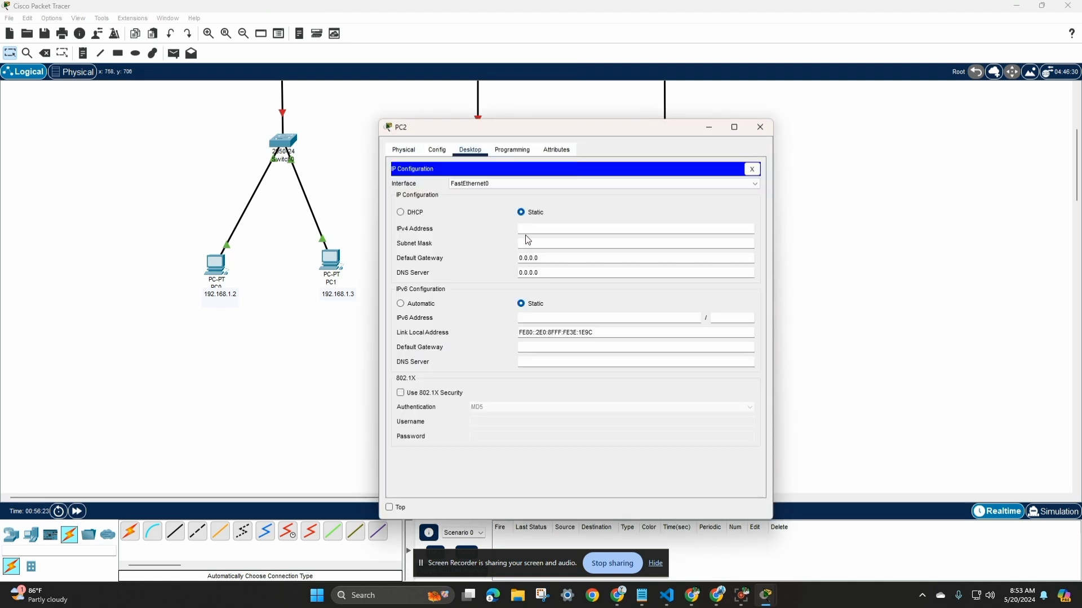
{"action": "left_click", "coordinate": [532, 228]}
{"action": "key", "text": "ctrl+v"}
{"action": "left_click", "coordinate": [558, 243]}
- Move PC2's configuration window aside and copy the address 192.168.2.4 from the note below Router1
{"action": "left_click_drag", "start_coordinate": [565, 128], "coordinate": [667, 164]}
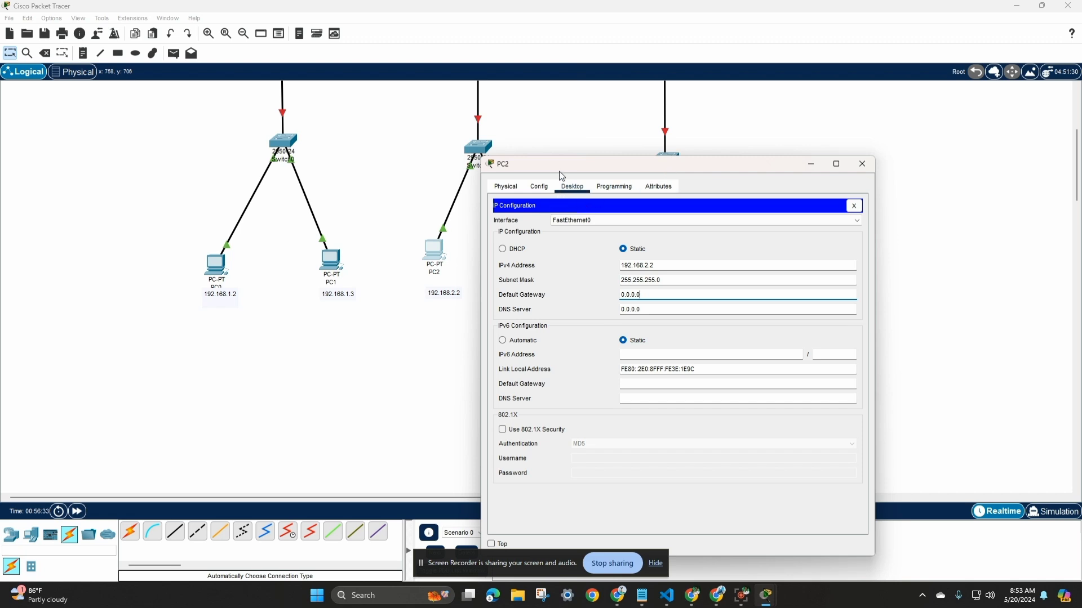
{"action": "left_click_drag", "start_coordinate": [559, 170], "coordinate": [649, 160]}
{"action": "scroll", "coordinate": [488, 228], "scroll_direction": "up", "scroll_amount": 5}
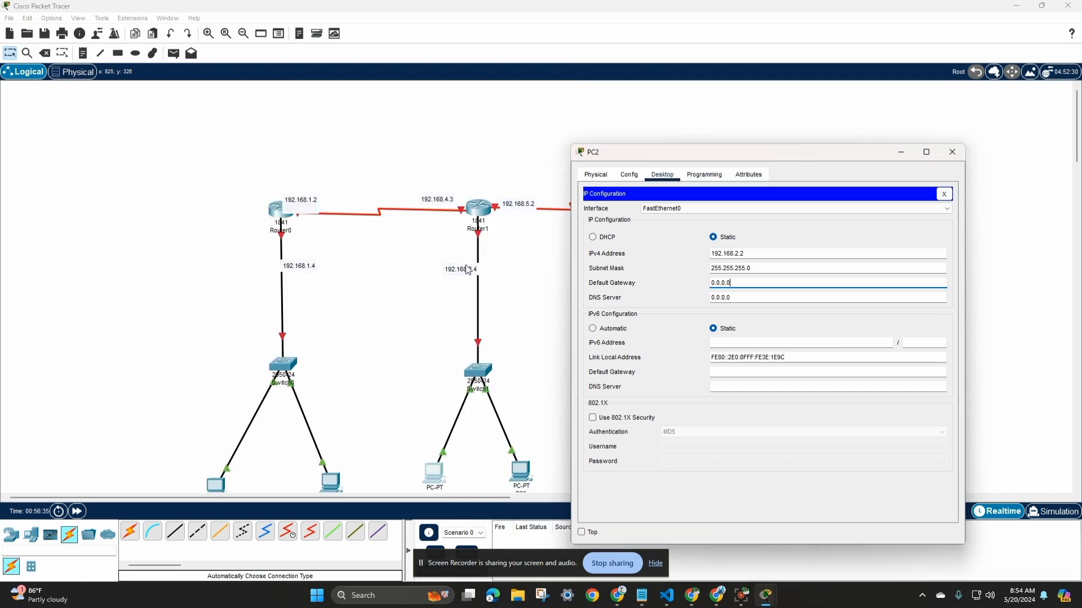
{"action": "left_click", "coordinate": [464, 269]}
{"action": "triple_click", "coordinate": [464, 268]}
{"action": "key", "text": "ctrl+c"}
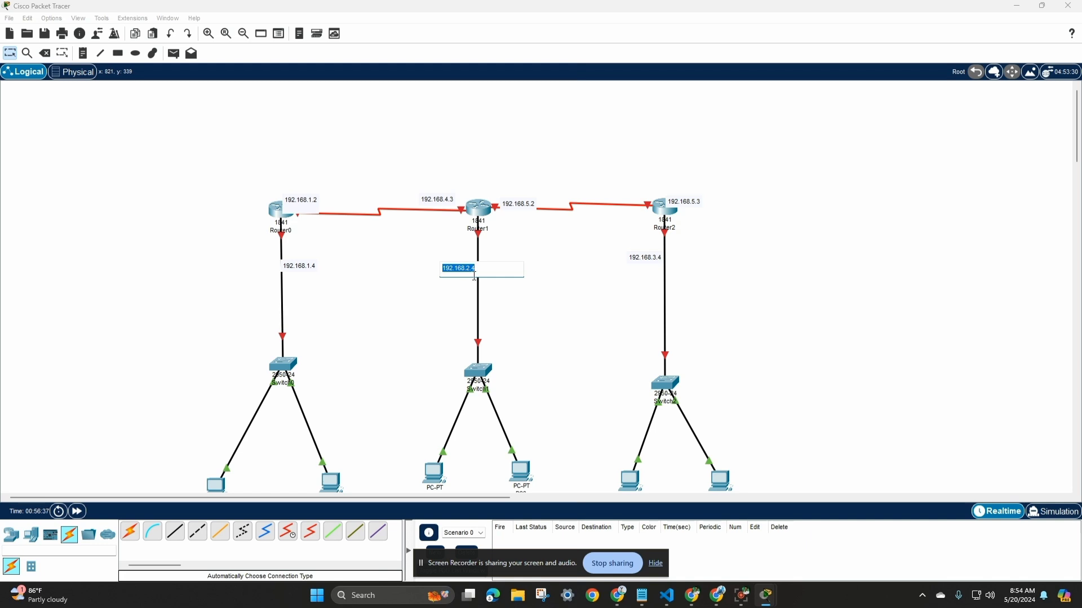
- Set PC2's default gateway to 192.168.2.4 and close its configuration window
{"action": "scroll", "coordinate": [543, 467], "scroll_direction": "down", "scroll_amount": 4}
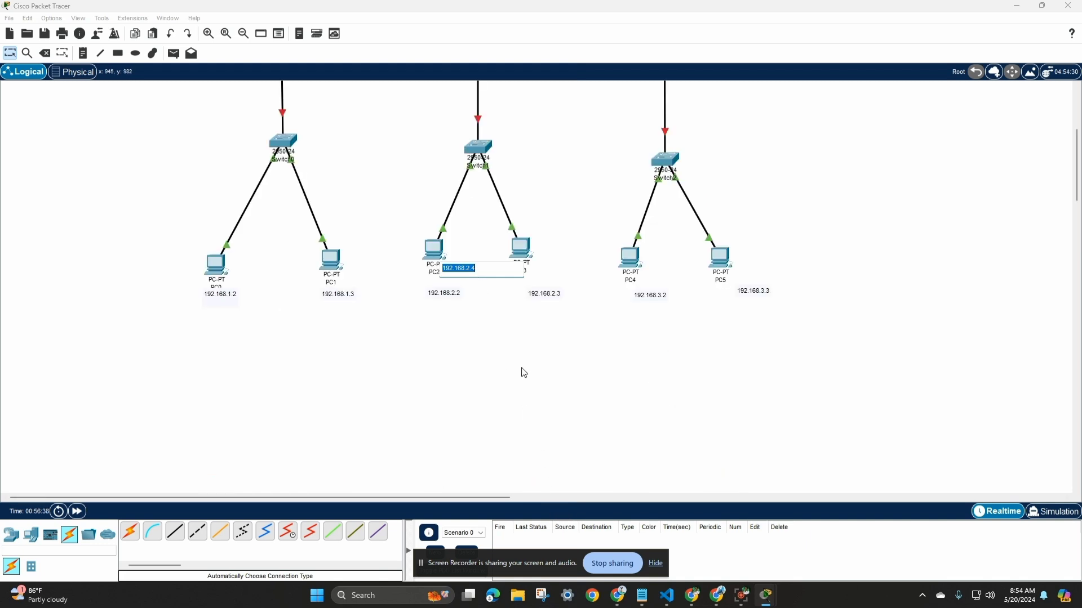
{"action": "left_click", "coordinate": [442, 253]}
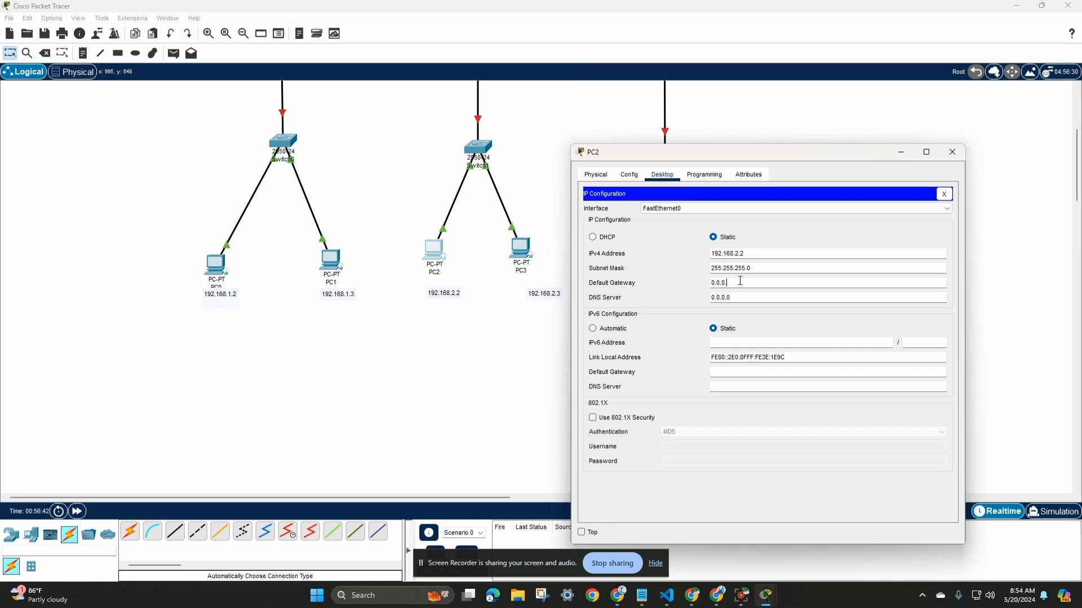
{"action": "key", "text": "ctrl+v"}
{"action": "left_click", "coordinate": [754, 298]}
{"action": "left_click", "coordinate": [952, 152]}
- Copy 192.168.2.3 from the note under PC3 into PC3's static IPv4 address and fill in the subnet mask 255.255.255.0
{"action": "double_click", "coordinate": [542, 291]}
{"action": "key", "text": "ctrl+c"}
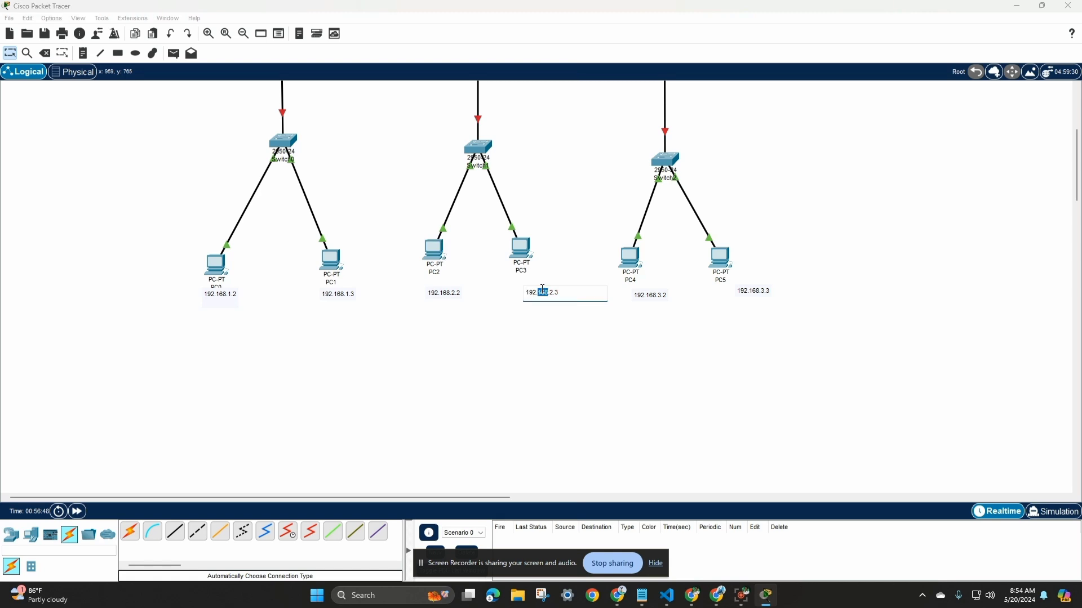
{"action": "left_click", "coordinate": [517, 244]}
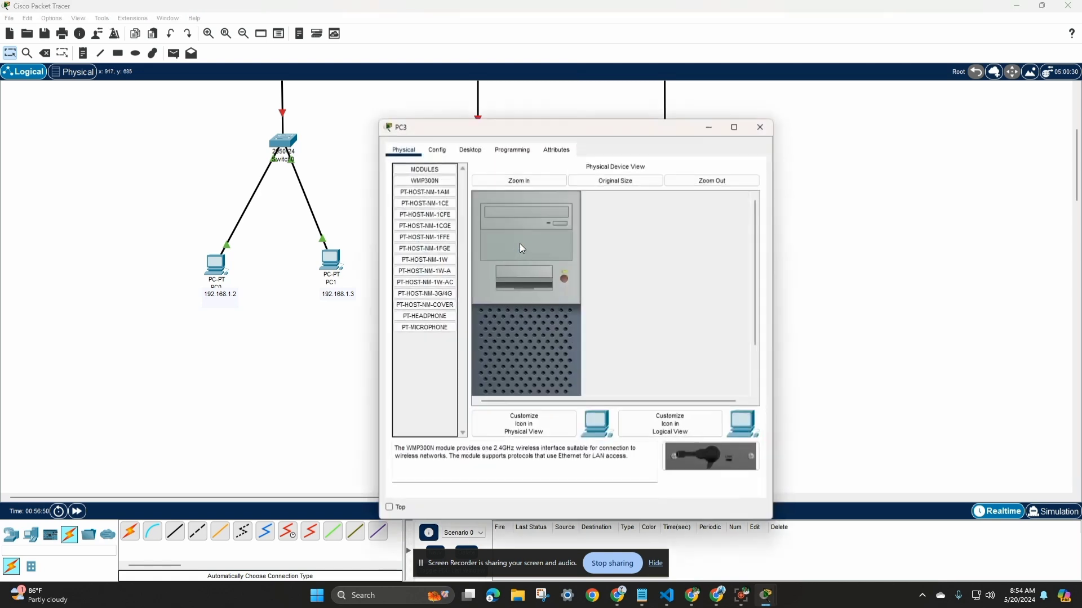
{"action": "left_click", "coordinate": [468, 152]}
{"action": "left_click", "coordinate": [427, 194]}
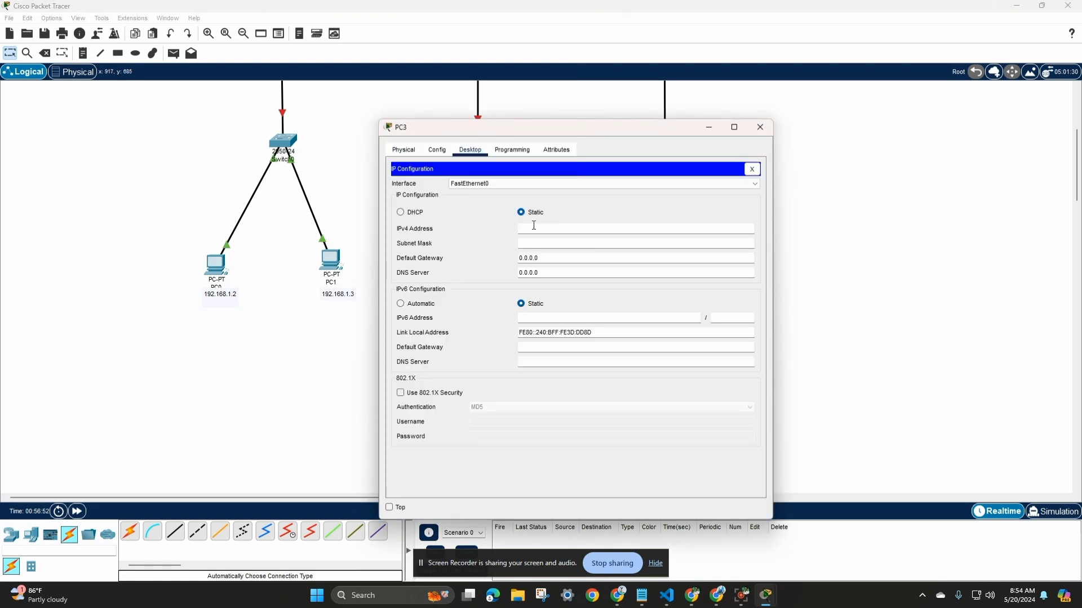
{"action": "left_click", "coordinate": [541, 228]}
{"action": "key", "text": "ctrl+v"}
{"action": "left_click", "coordinate": [550, 243]}
- Clear PC3's default gateway, minimize its window and copy the address 192.168.2.4 from the note below Router1
{"action": "left_click", "coordinate": [555, 259]}
{"action": "key", "text": "BackSpace"}
{"action": "key", "text": "BackSpace"}
{"action": "key", "text": "BackSpace"}
{"action": "key", "text": "BackSpace"}
{"action": "key", "text": "BackSpace"}
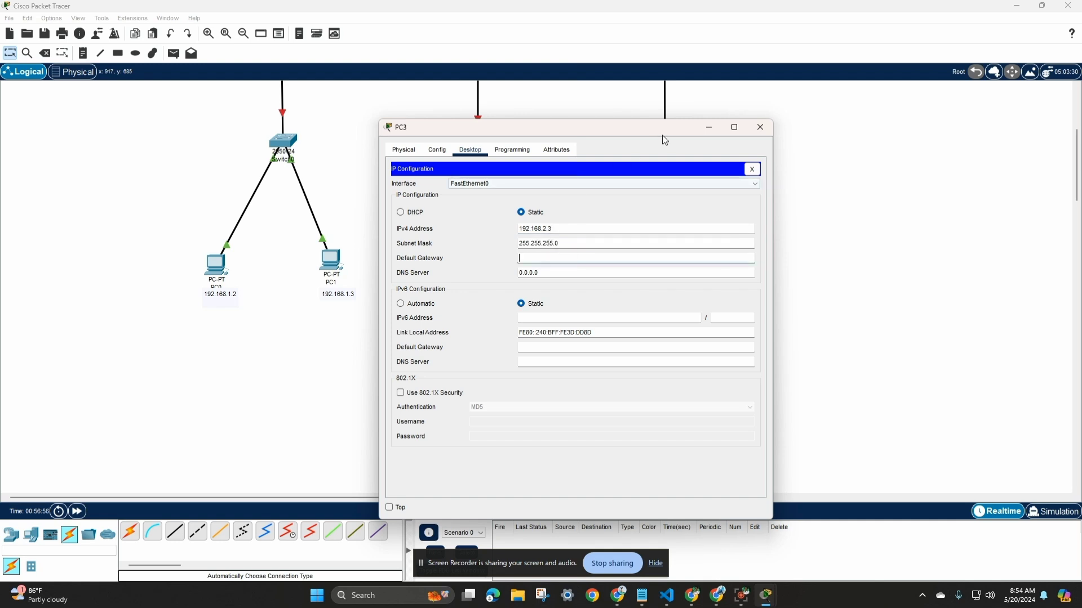
{"action": "left_click", "coordinate": [709, 128]}
{"action": "scroll", "coordinate": [545, 242], "scroll_direction": "up", "scroll_amount": 4}
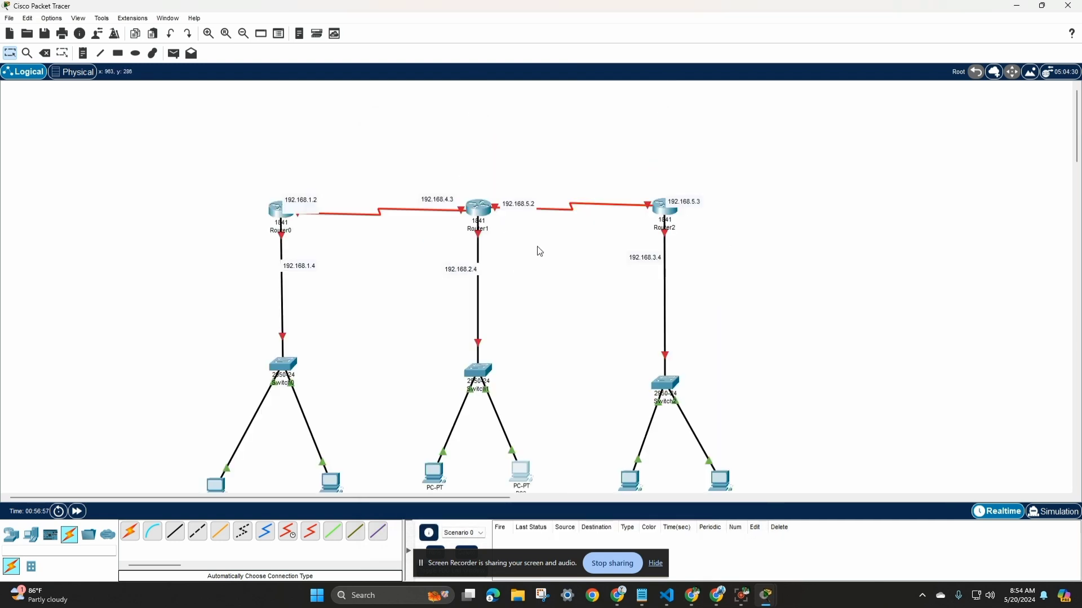
{"action": "double_click", "coordinate": [462, 269]}
{"action": "key", "text": "ctrl+c"}
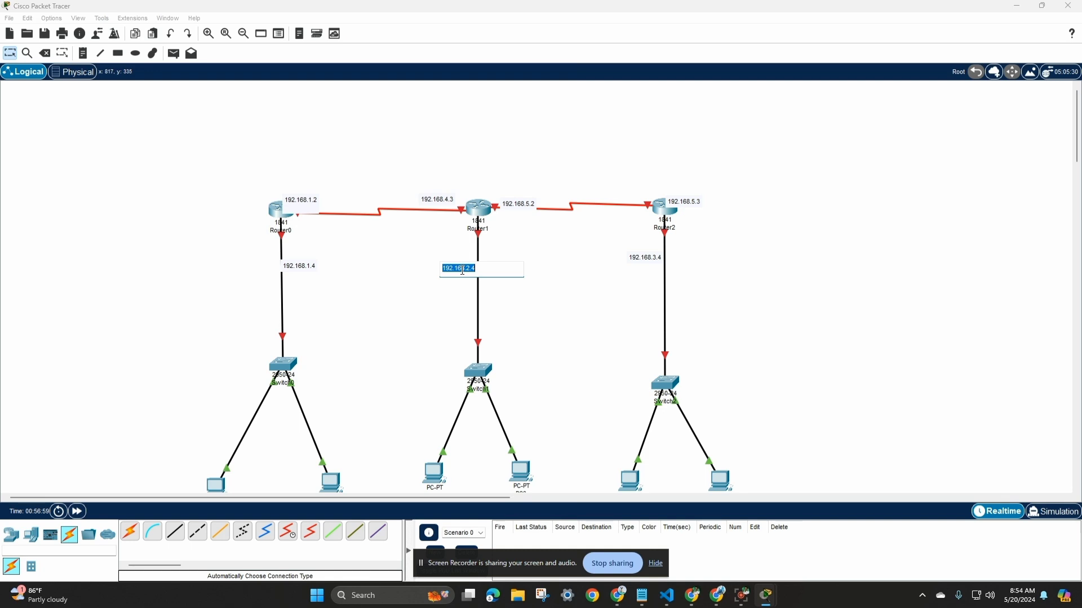
- Set PC3's default gateway to 192.168.2.4 and close its configuration window
{"action": "left_click", "coordinate": [524, 476]}
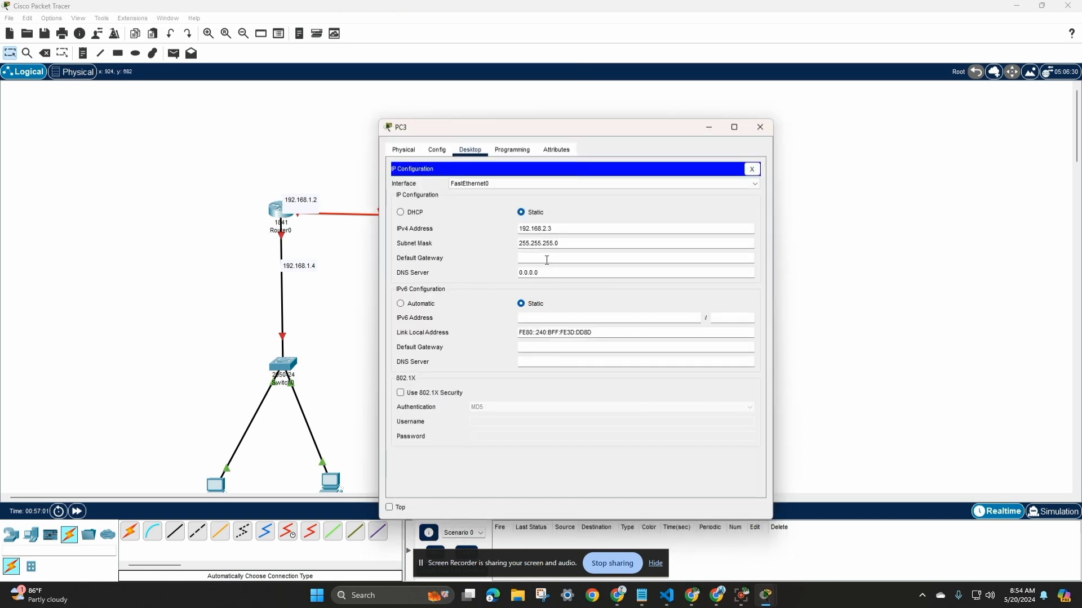
{"action": "key", "text": "ctrl+v"}
{"action": "left_click", "coordinate": [760, 126]}
- Select the address 192.168.3.2 in the note under PC4 for copying
{"action": "scroll", "coordinate": [676, 327], "scroll_direction": "down", "scroll_amount": 4}
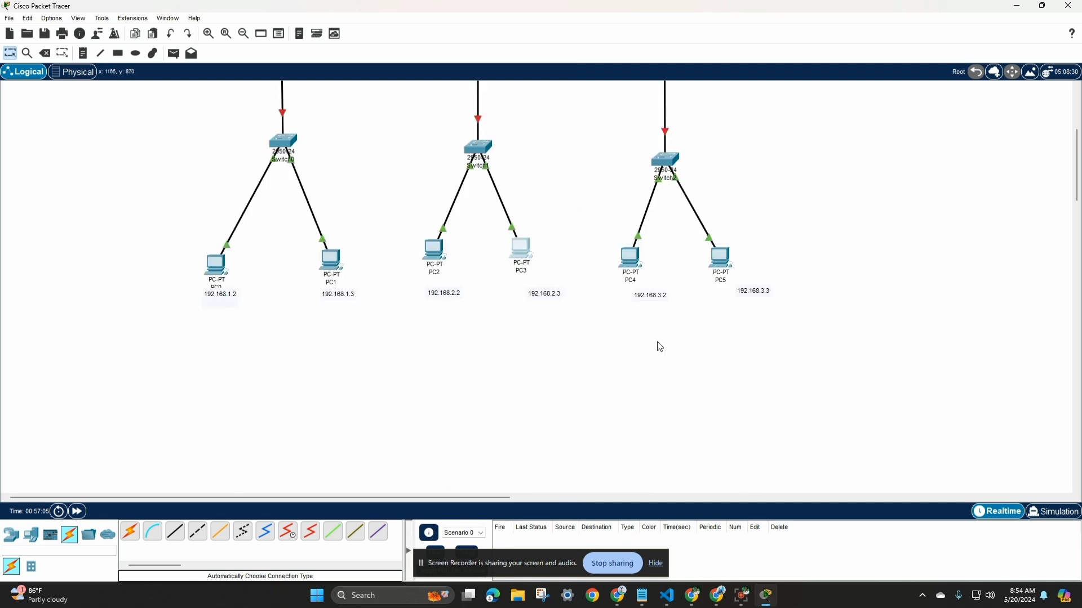
{"action": "double_click", "coordinate": [648, 297]}
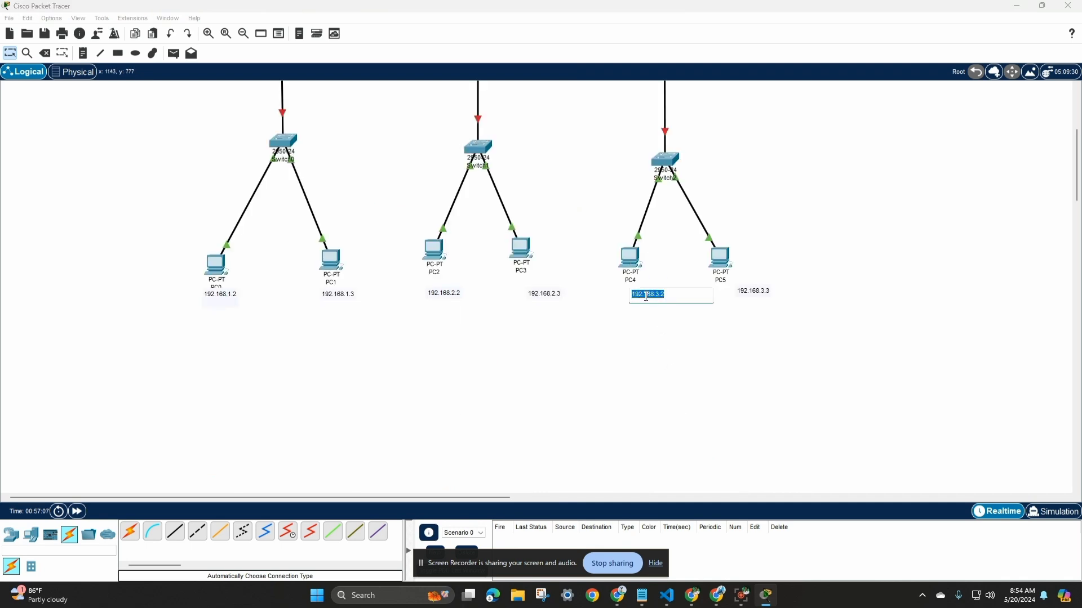
{"action": "left_click", "coordinate": [668, 168]}
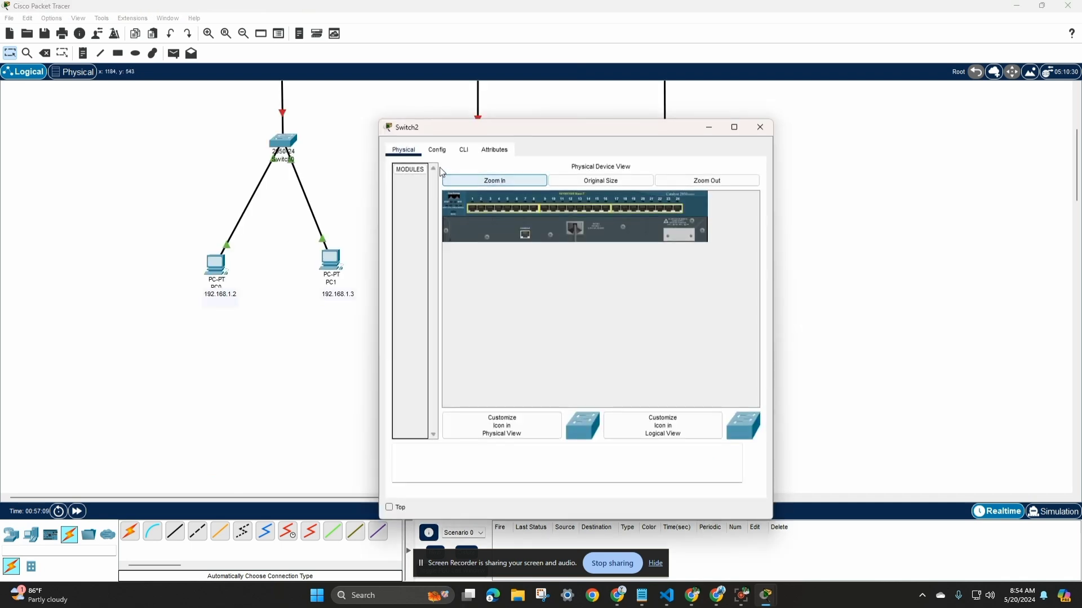
{"action": "left_click", "coordinate": [437, 150]}
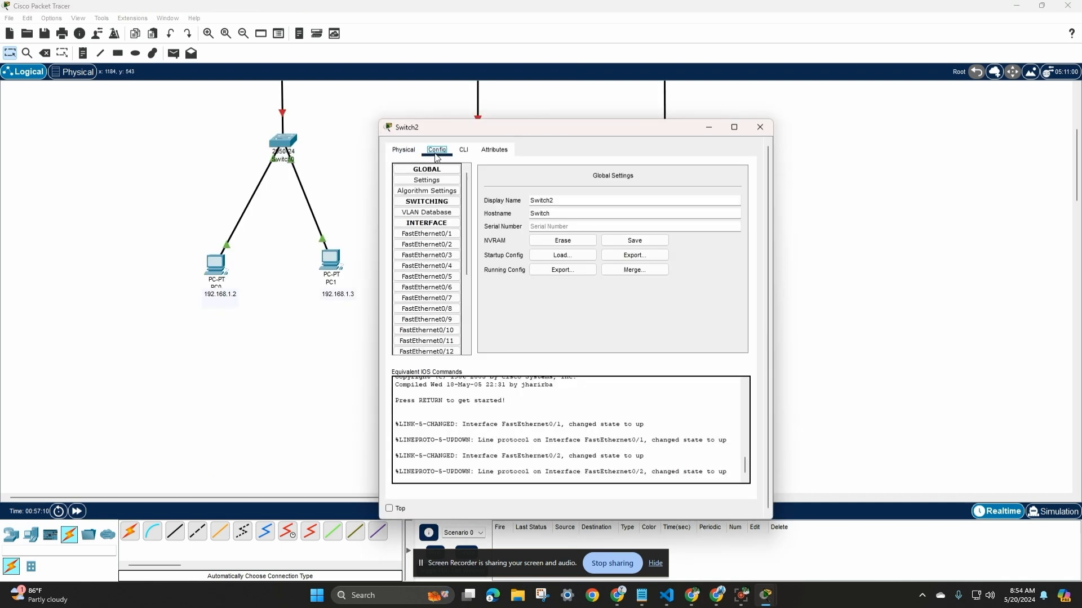
{"action": "left_click", "coordinate": [761, 128]}
- Set PC4's static IPv4 address to 192.168.3.2 with subnet mask 255.255.255.0, and clear its default gateway
{"action": "left_click", "coordinate": [626, 260]}
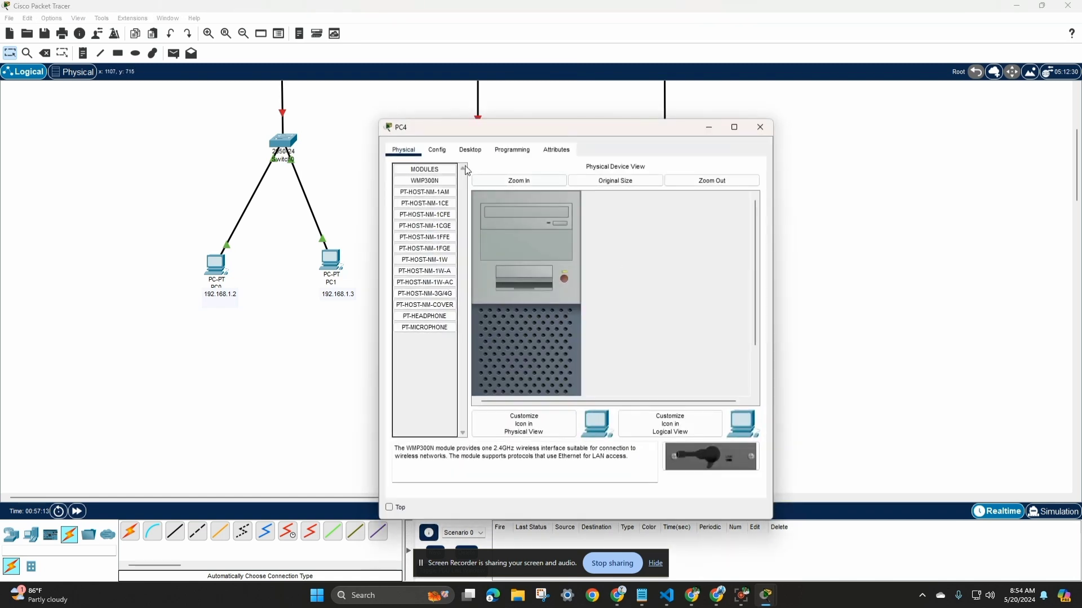
{"action": "left_click", "coordinate": [437, 150]}
{"action": "left_click", "coordinate": [470, 150]}
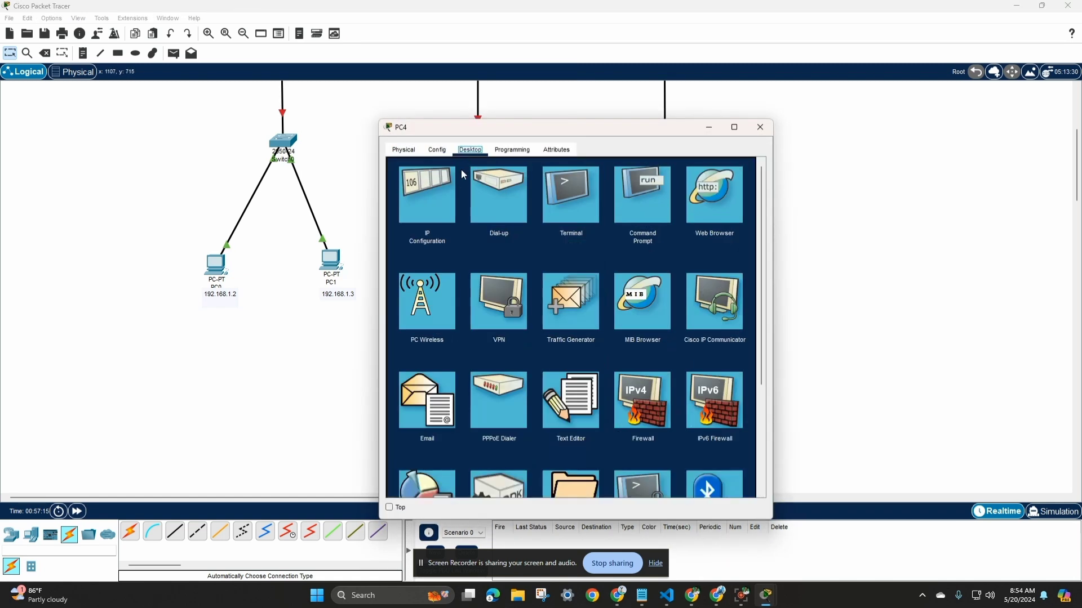
{"action": "left_click", "coordinate": [427, 192]}
{"action": "left_click", "coordinate": [566, 230]}
{"action": "type", "text": "192.168.3.2"}
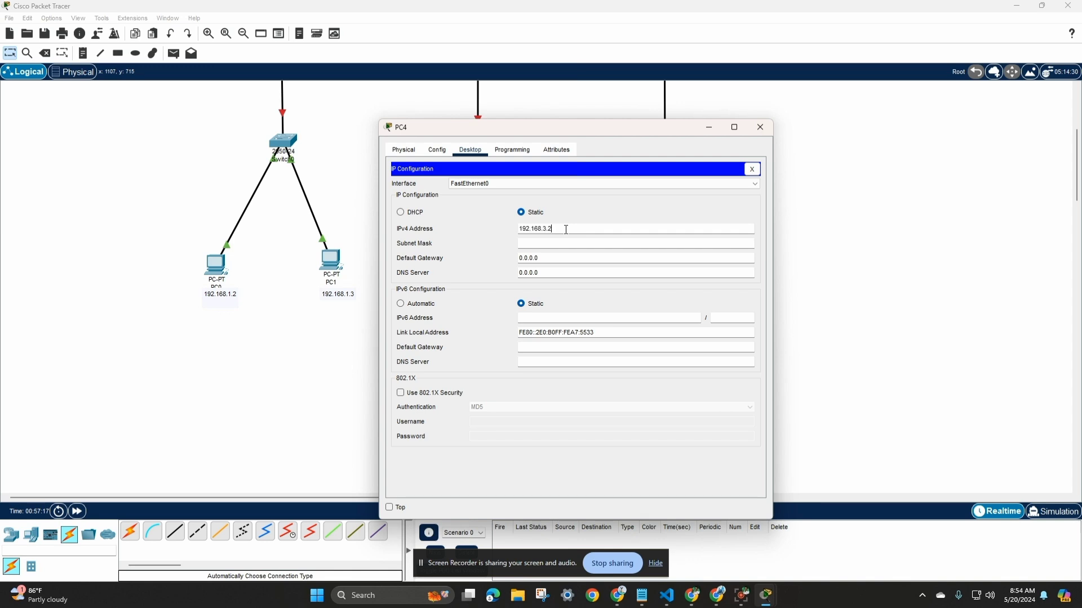
{"action": "left_click", "coordinate": [570, 243]}
{"action": "key", "text": "BackSpace"}
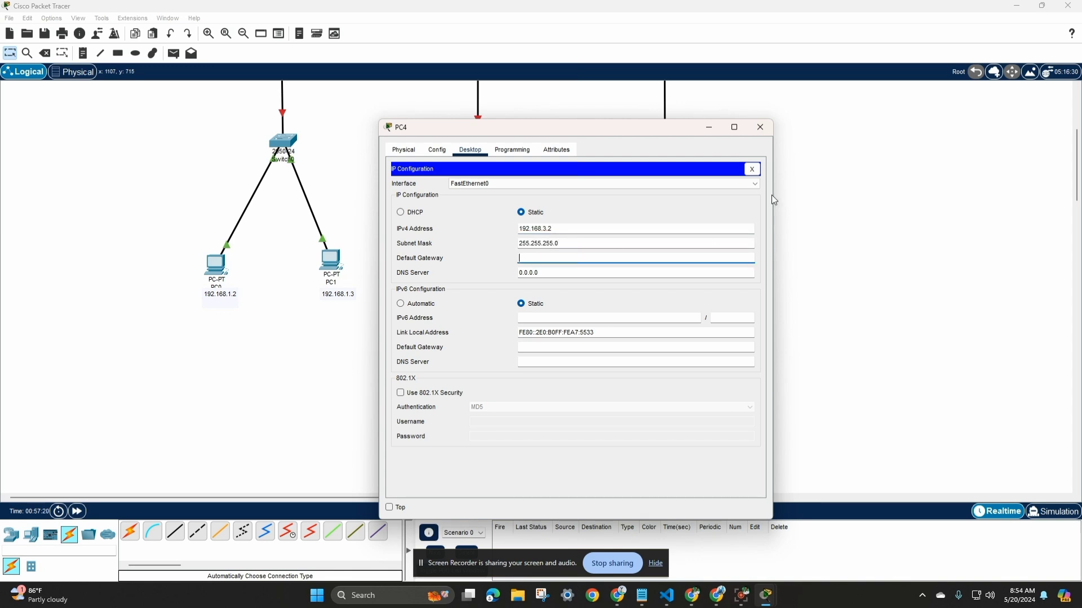
- Close PC4's window and copy the address 192.168.3.4 from the note below Router2
{"action": "left_click", "coordinate": [757, 133]}
{"action": "scroll", "coordinate": [761, 169], "scroll_direction": "up", "scroll_amount": 4}
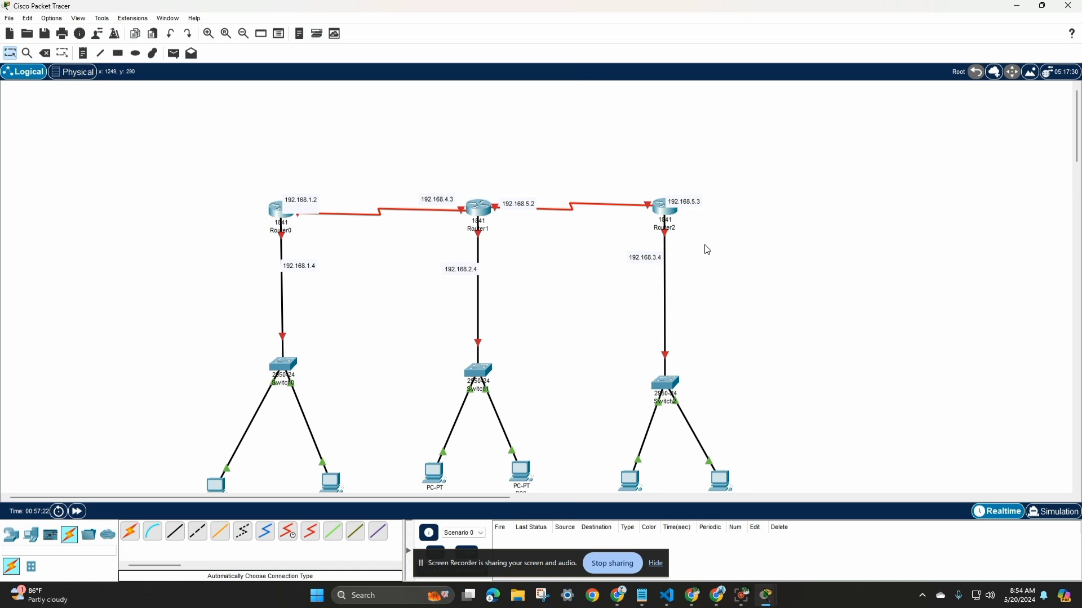
{"action": "double_click", "coordinate": [641, 260]}
{"action": "key", "text": "ctrl+c"}
{"action": "scroll", "coordinate": [648, 272], "scroll_direction": "down", "scroll_amount": 4}
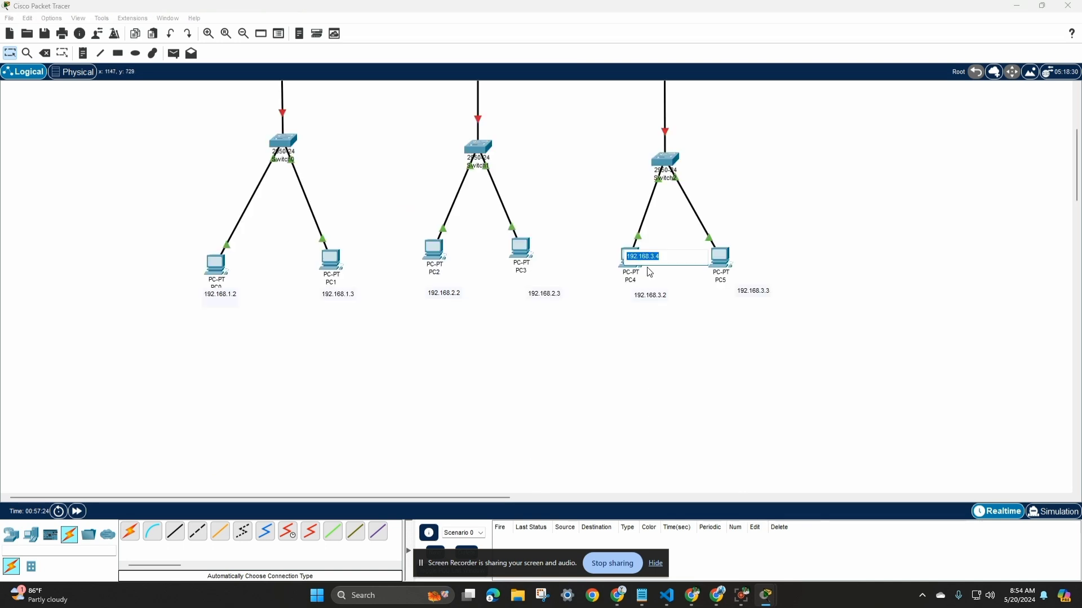
- Set PC4's default gateway to 192.168.3.4 and close its configuration window
{"action": "left_click", "coordinate": [677, 279]}
{"action": "left_click", "coordinate": [632, 256]}
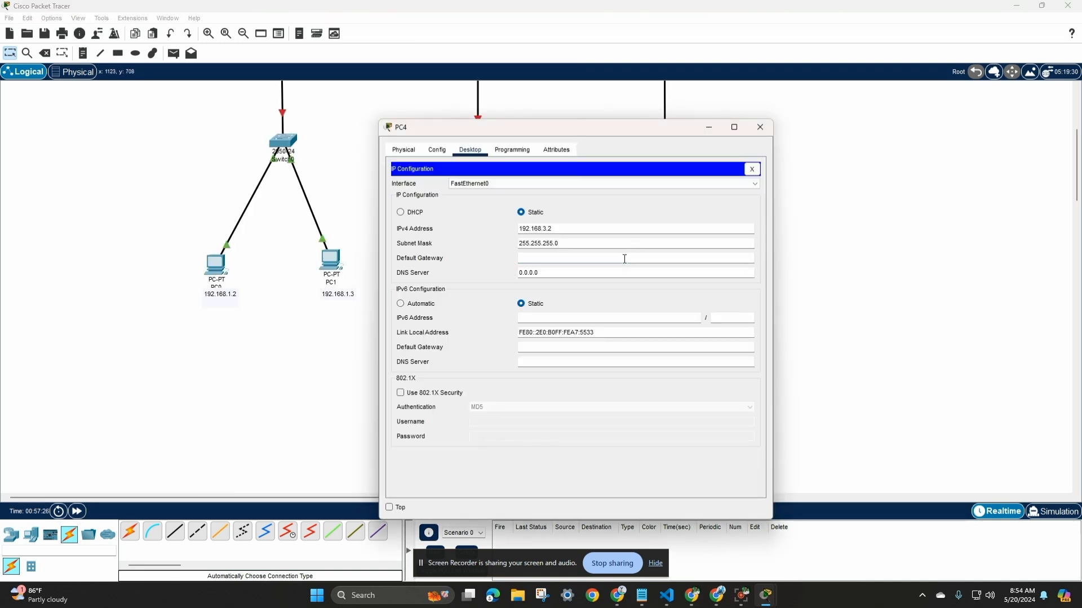
{"action": "left_click", "coordinate": [624, 259]}
{"action": "key", "text": "ctrl+v"}
{"action": "key", "text": "Tab"}
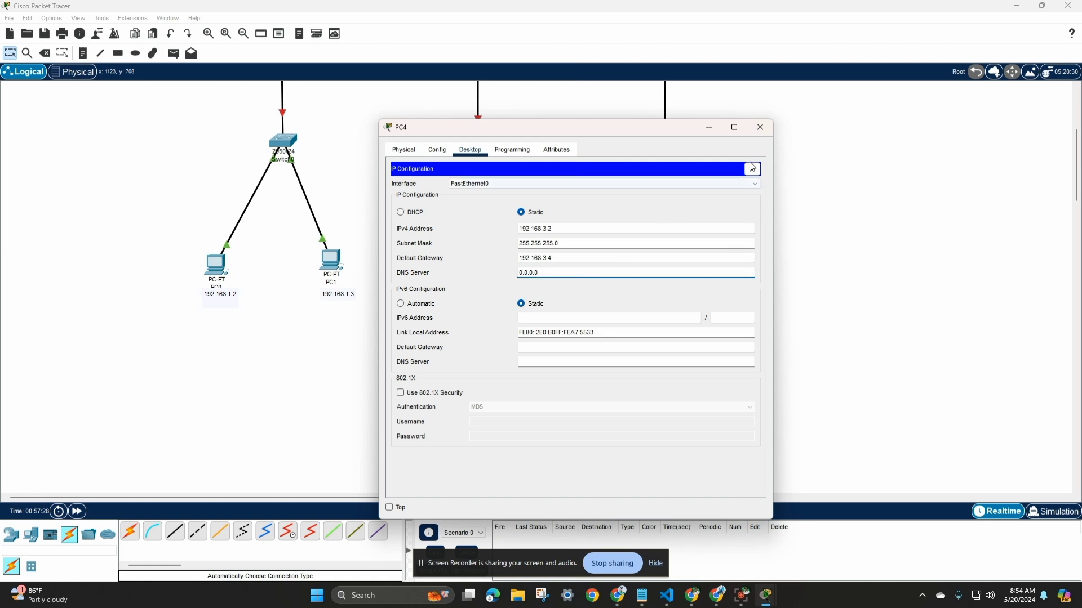
{"action": "left_click", "coordinate": [755, 133]}
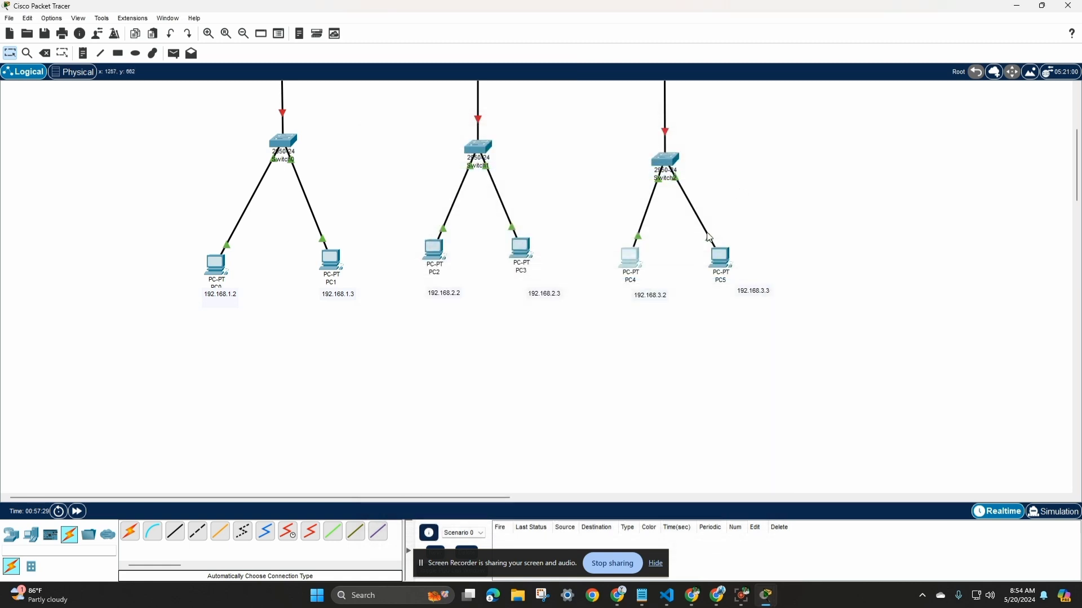
- Copy 192.168.3.3 from the note near PC5 into PC5's static IPv4 address and fill in the subnet mask 255.255.255.0
{"action": "double_click", "coordinate": [758, 297]}
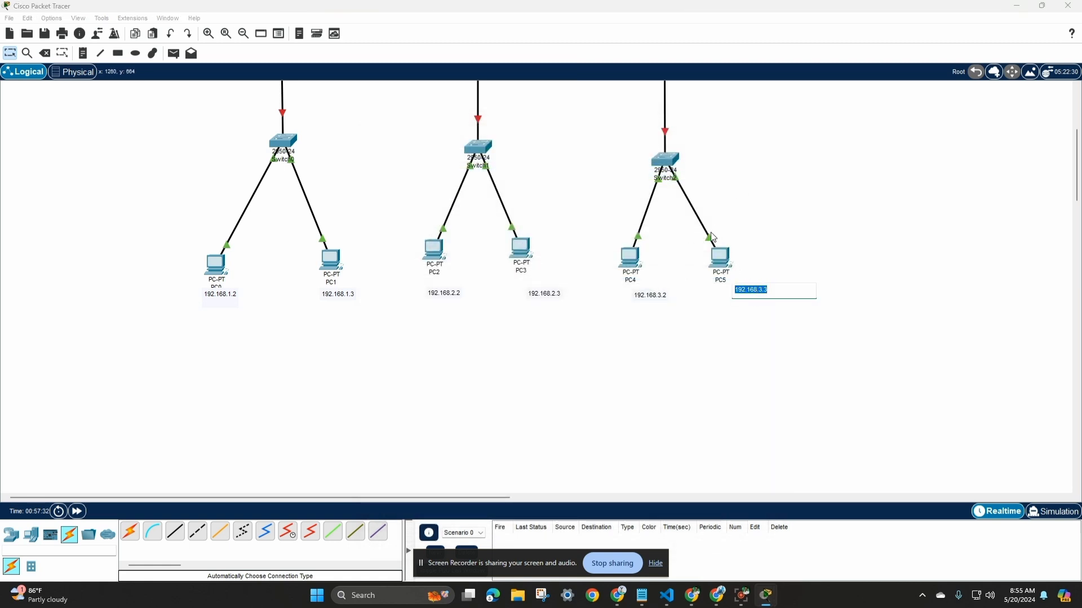
{"action": "left_click", "coordinate": [718, 253]}
{"action": "left_click", "coordinate": [718, 255]}
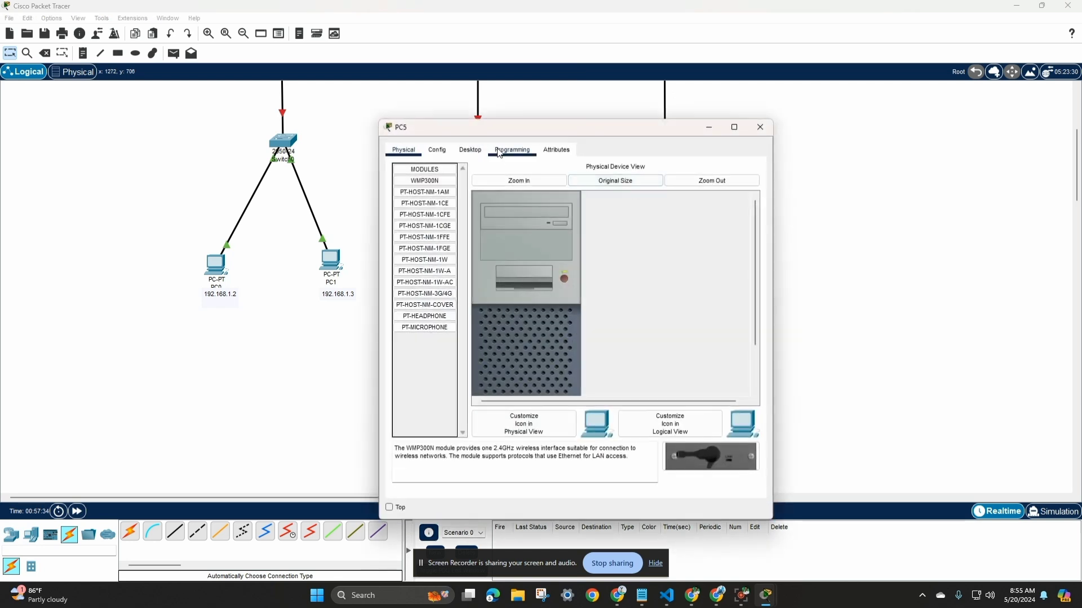
{"action": "left_click", "coordinate": [437, 150]}
{"action": "left_click", "coordinate": [470, 150]}
{"action": "left_click", "coordinate": [434, 215]}
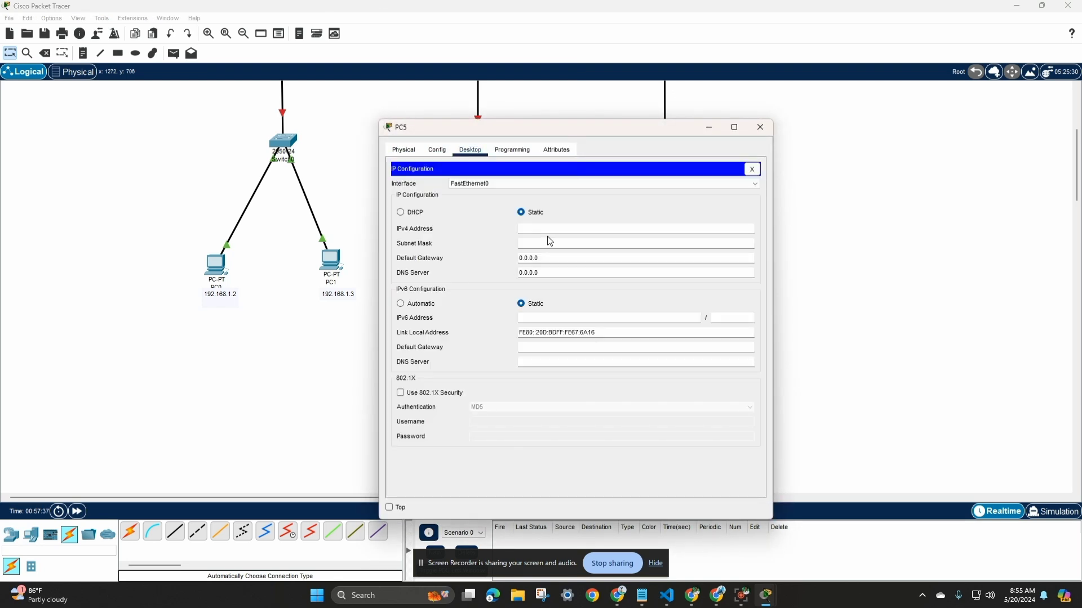
{"action": "mouse_move", "coordinate": [742, 596]}
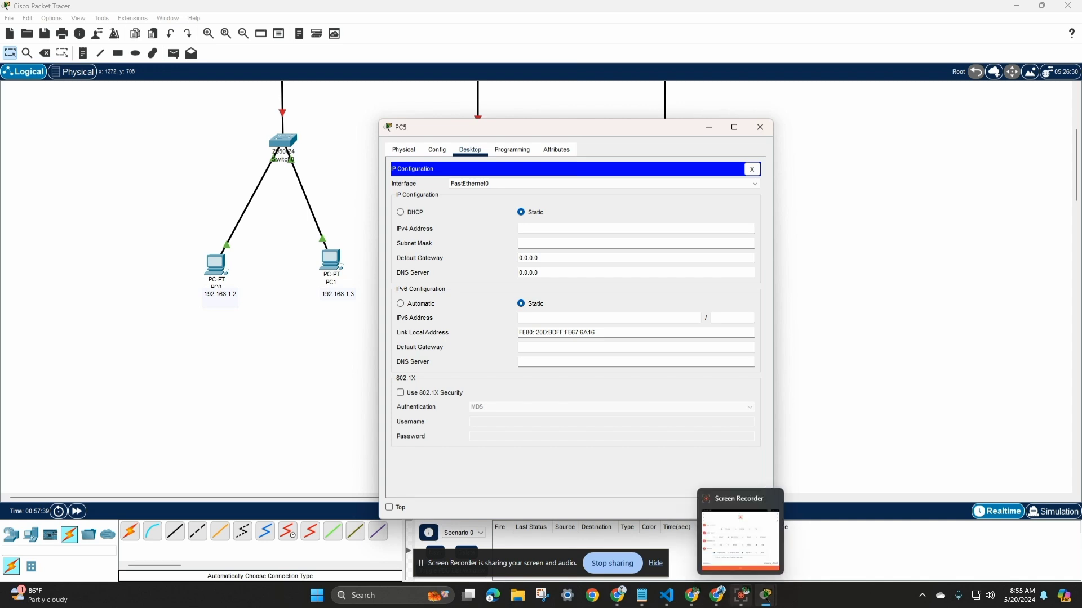
{"action": "left_click", "coordinate": [540, 229]}
{"action": "type", "text": "192.168.3.3"}
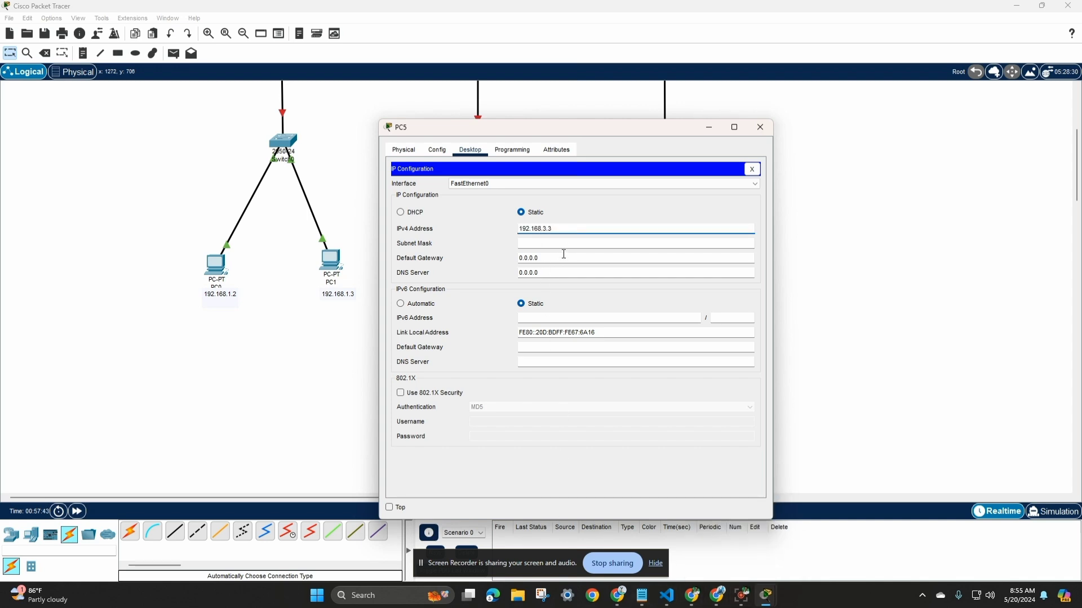
{"action": "key", "text": "Tab"}
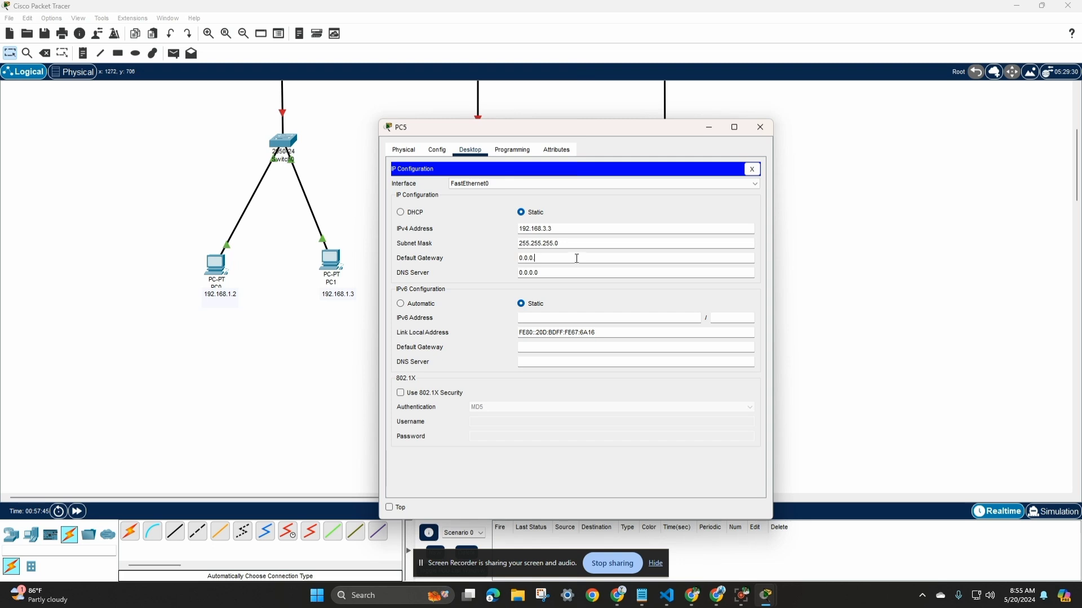
- Close PC5's window and copy the gateway address 192.168.3.4 from the note below Router2
{"action": "left_click", "coordinate": [760, 128]}
{"action": "scroll", "coordinate": [695, 178], "scroll_direction": "up", "scroll_amount": 4}
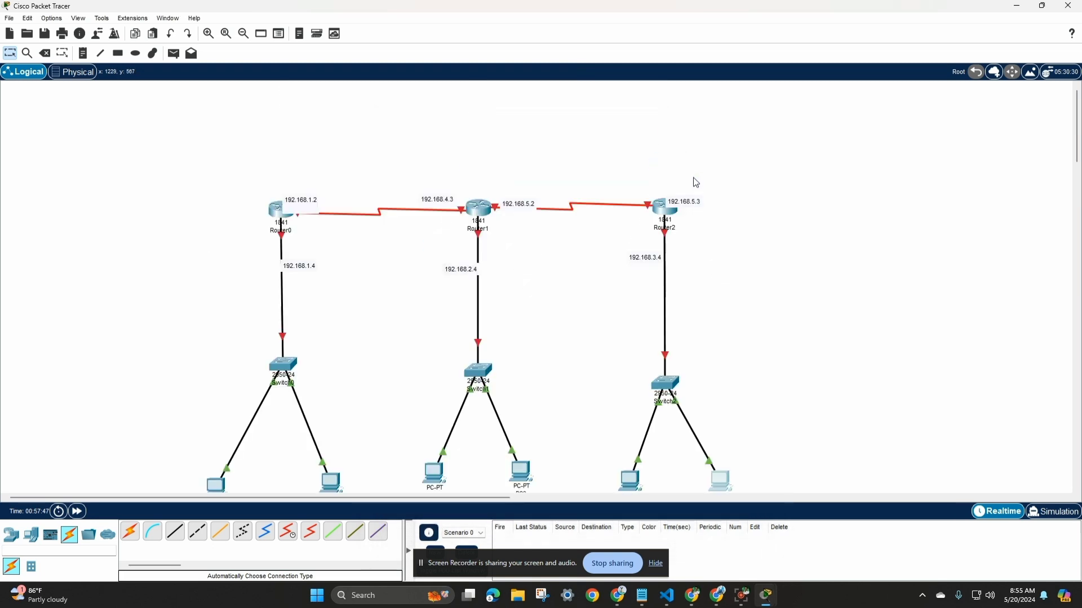
{"action": "double_click", "coordinate": [653, 259]}
{"action": "key", "text": "ctrl+c"}
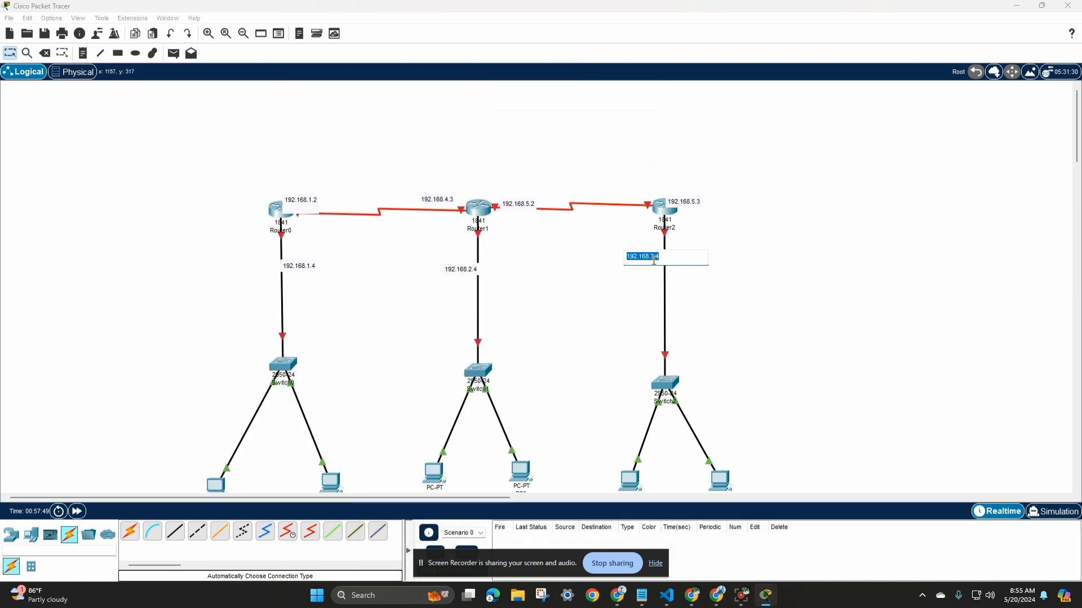
- Set PC5's default gateway to 192.168.3.4 and return to the topology
{"action": "left_click", "coordinate": [718, 470]}
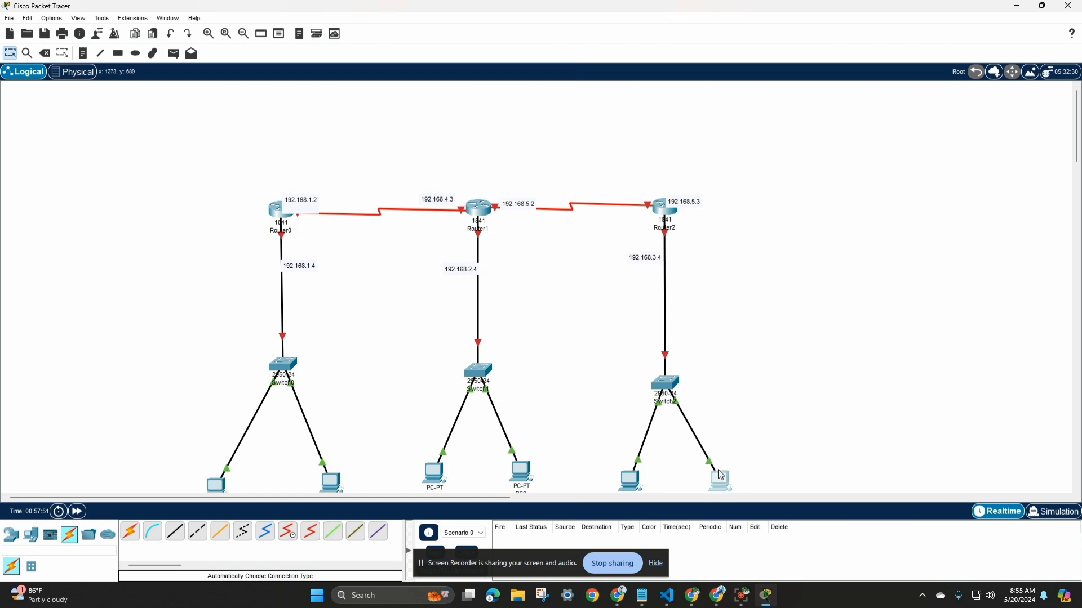
{"action": "left_click", "coordinate": [718, 469]}
{"action": "left_click", "coordinate": [453, 189]}
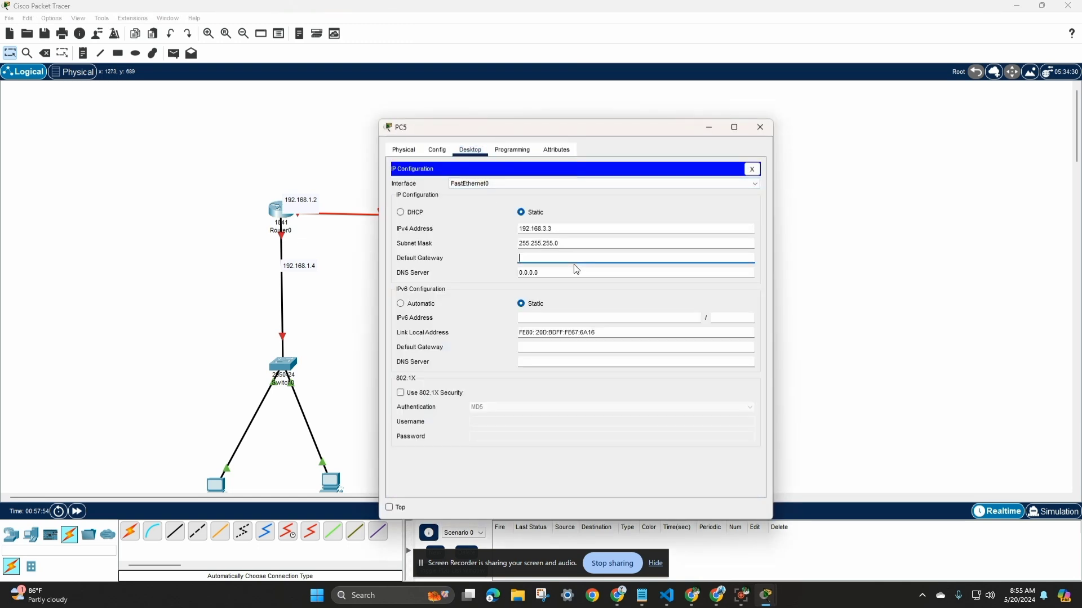
{"action": "key", "text": "ctrl+v"}
{"action": "left_click", "coordinate": [802, 231]}
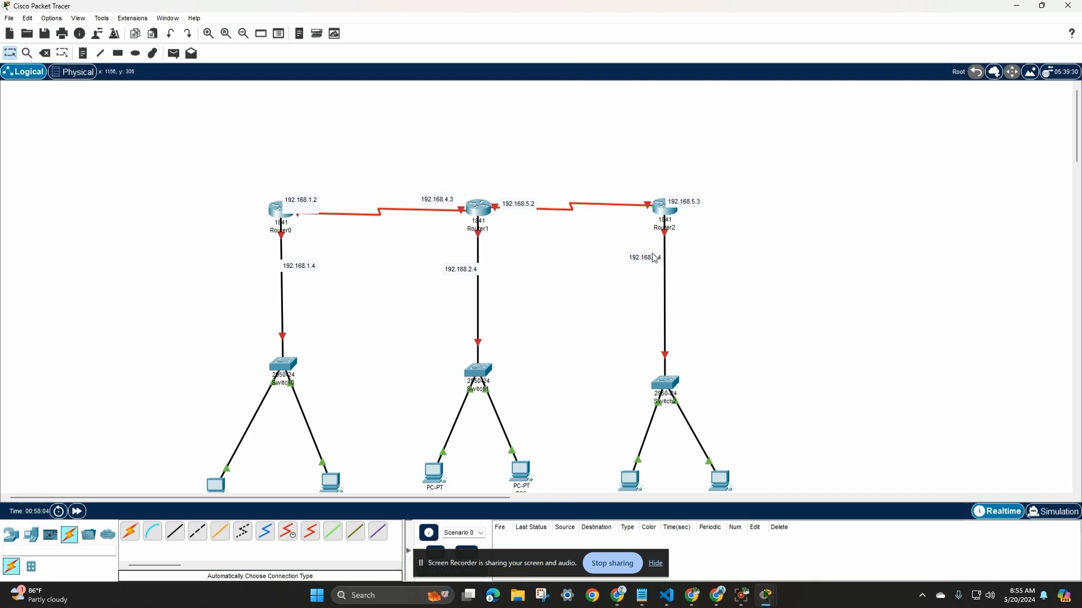
- Move the 192.168.1.2 note off Router0's serial link to the free space left of Router0
{"action": "double_click", "coordinate": [310, 204]}
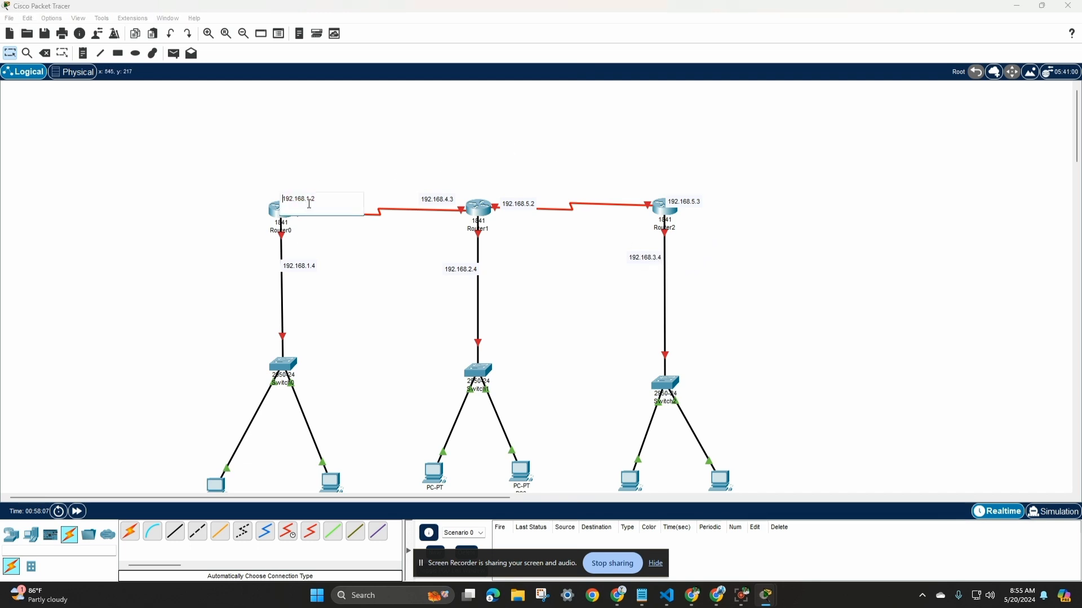
{"action": "left_click", "coordinate": [251, 206]}
{"action": "left_click_drag", "start_coordinate": [309, 206], "coordinate": [266, 209]}
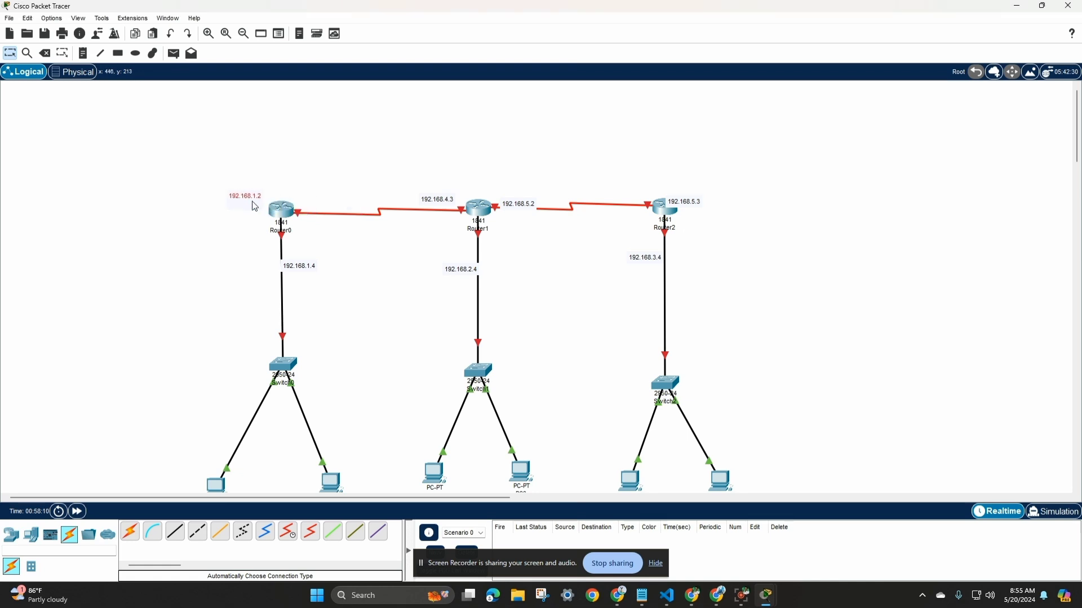
- Copy the text of the 192.168.1.2 note beside Router0 and dismiss Router0's window
{"action": "double_click", "coordinate": [244, 197]}
{"action": "key", "text": "ctrl+a"}
{"action": "key", "text": "ctrl+c"}
{"action": "left_click", "coordinate": [274, 207]}
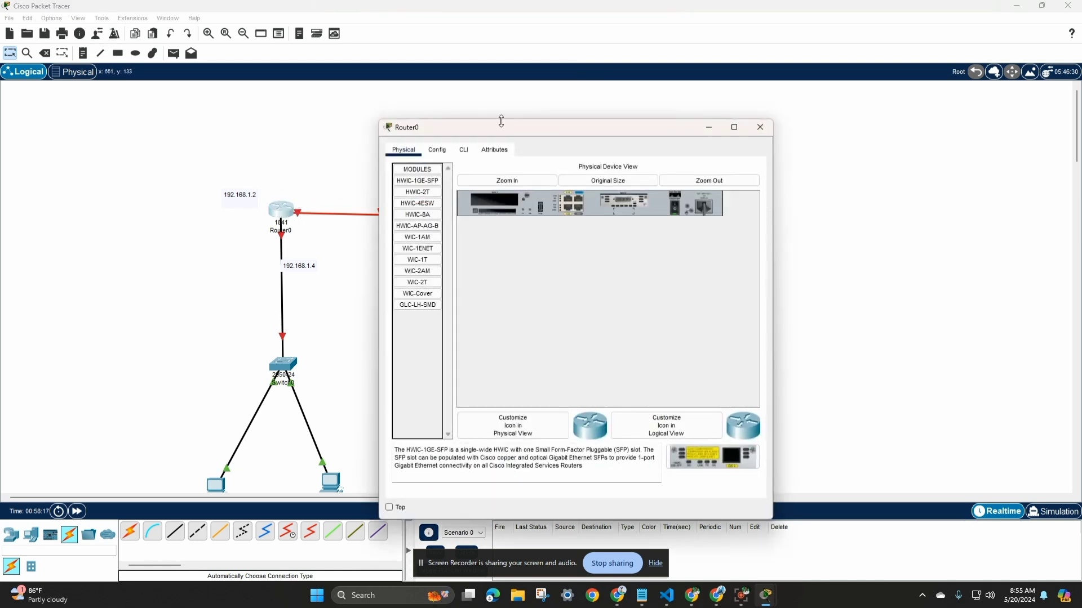
{"action": "left_click", "coordinate": [705, 128]}
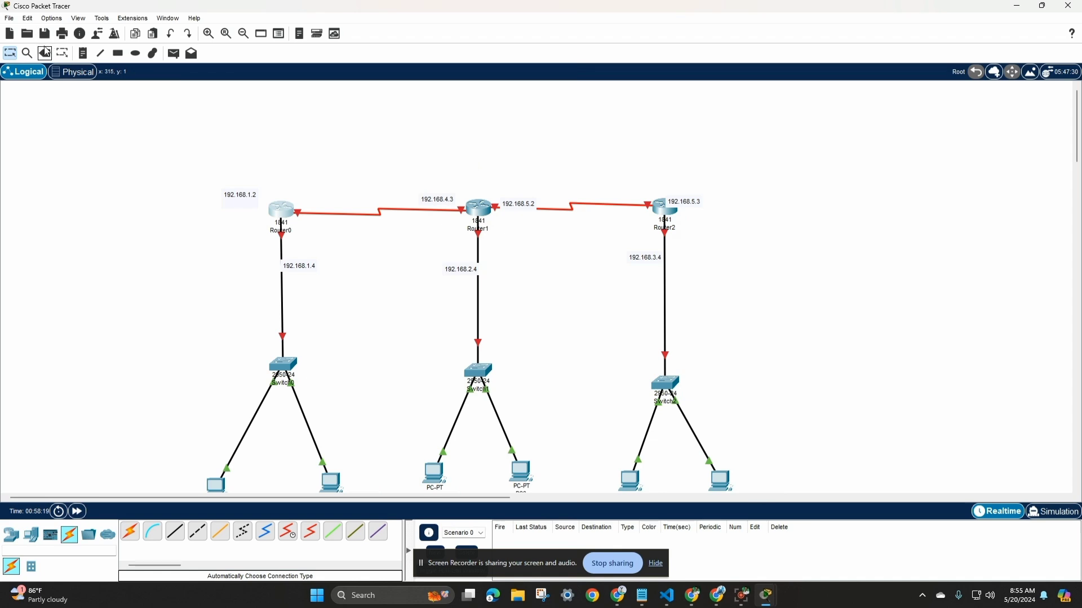
- Place a new note at the Router0 end of the serial link, paste the copied address and shorten it to 192.168.1
{"action": "left_click", "coordinate": [84, 54]}
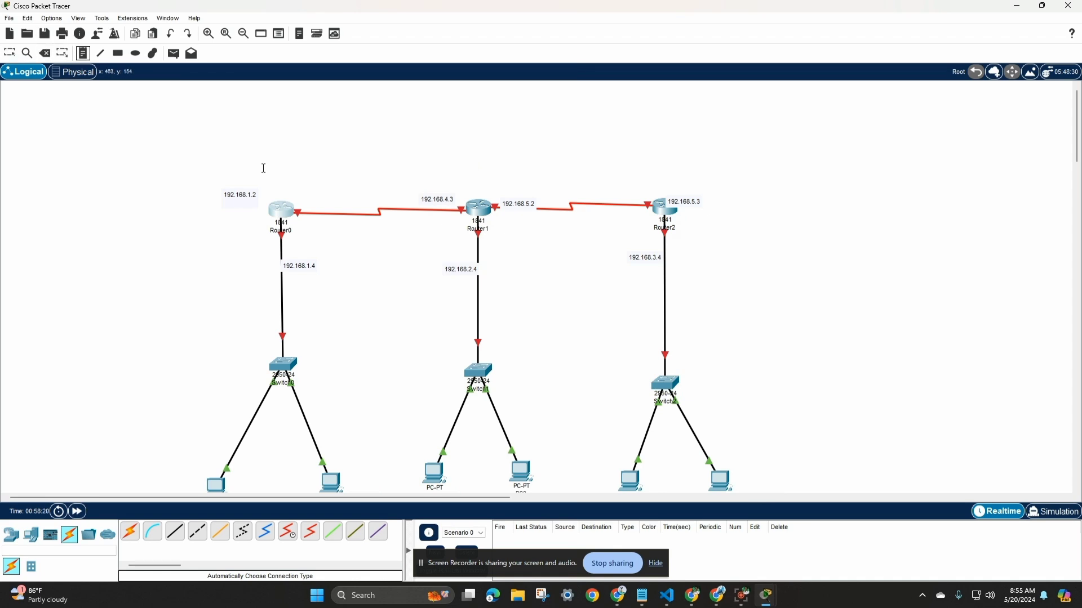
{"action": "left_click", "coordinate": [287, 193]}
{"action": "key", "text": "ctrl+v"}
{"action": "key", "text": "Return"}
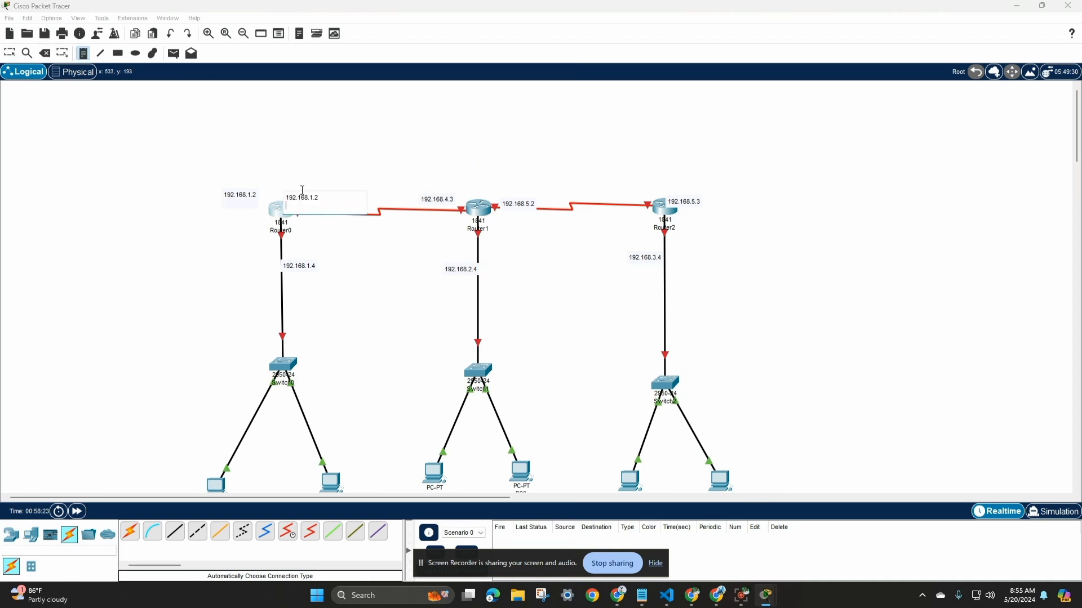
{"action": "key", "text": "BackSpace"}
{"action": "left_click", "coordinate": [245, 195]}
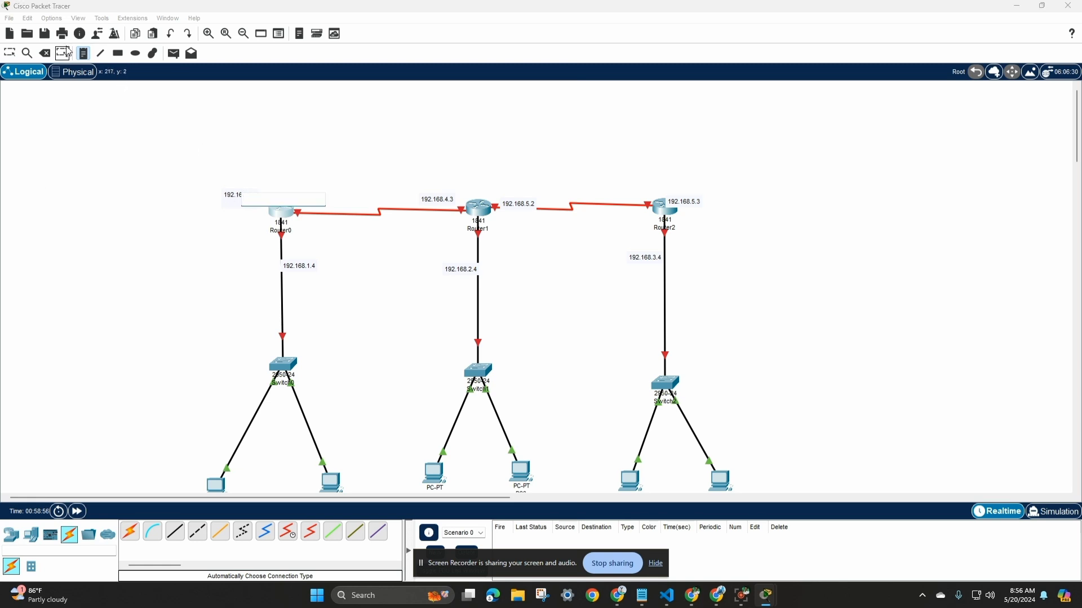
{"action": "left_click", "coordinate": [82, 55]}
{"action": "left_click", "coordinate": [232, 199]}
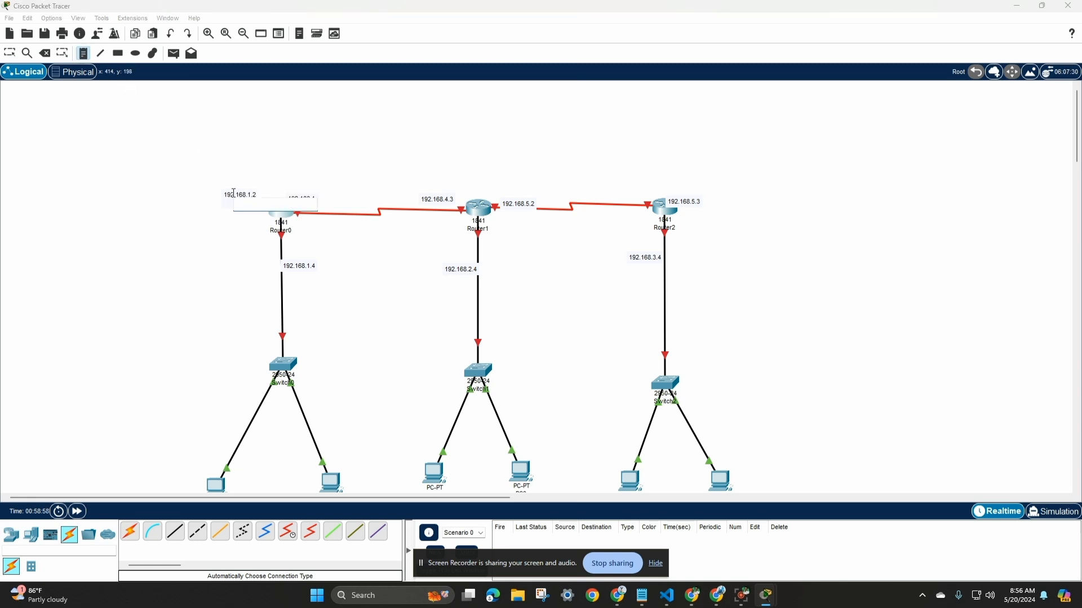
{"action": "left_click", "coordinate": [233, 193]}
{"action": "left_click", "coordinate": [81, 53]}
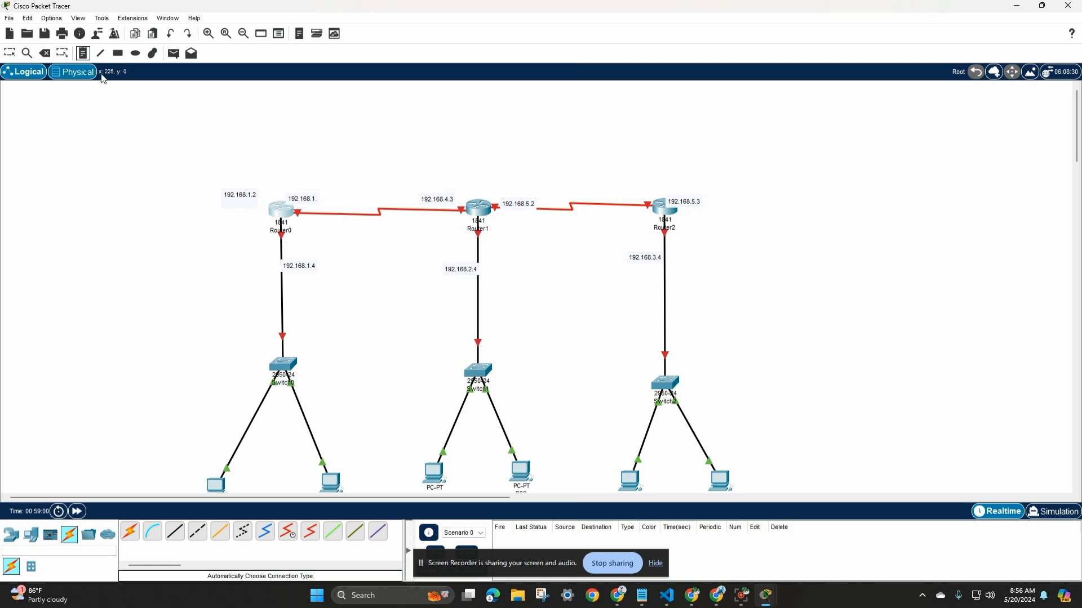
- Delete Router0 from the topology and confirm the deletion
{"action": "left_click", "coordinate": [45, 54]}
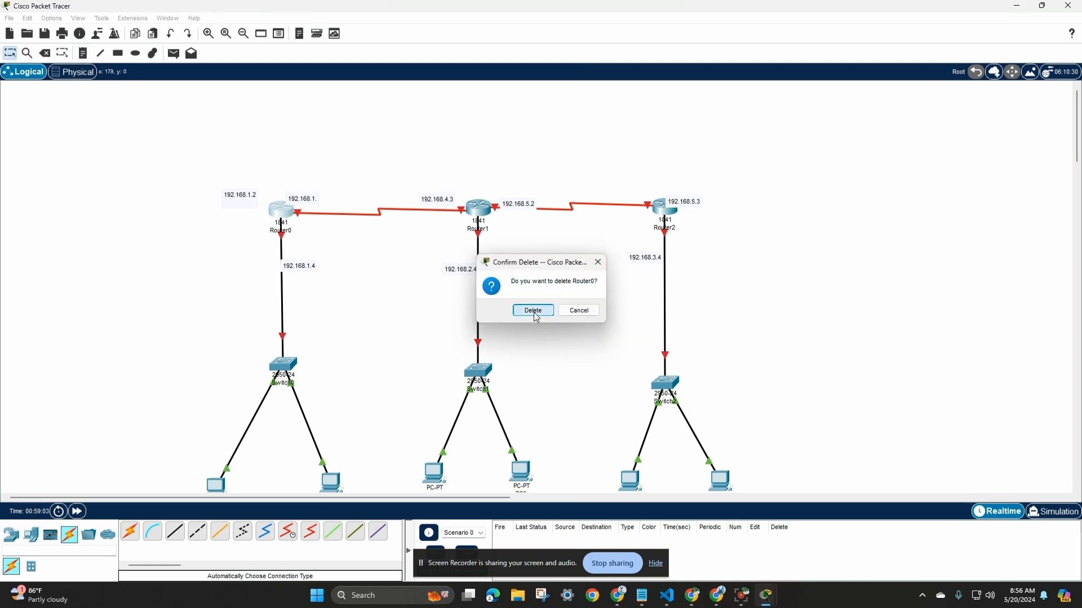
{"action": "left_click", "coordinate": [534, 311]}
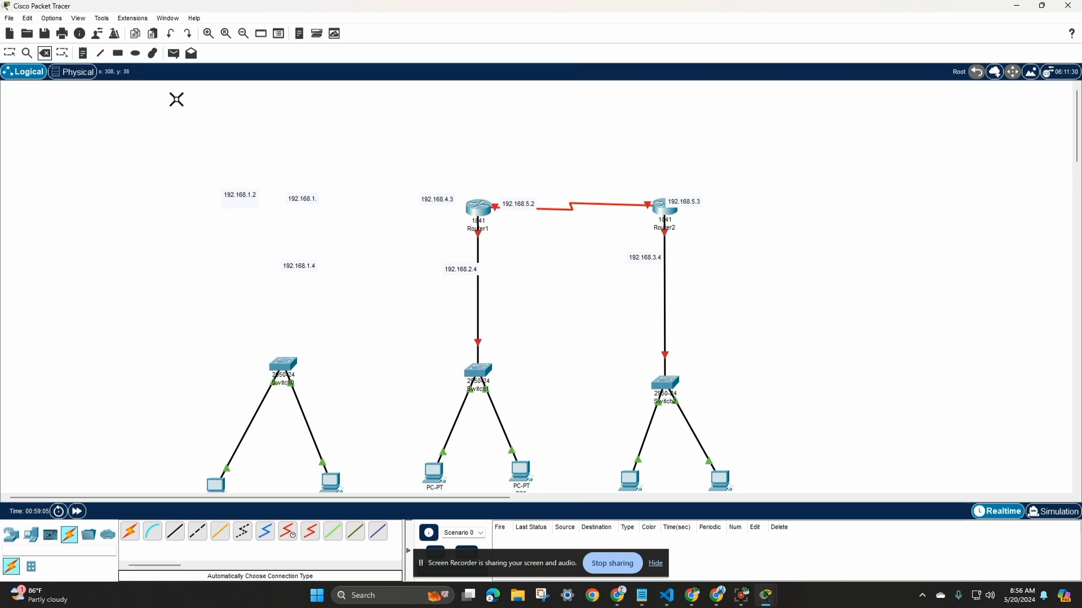
- Undo the deletion of Router0 and delete the incomplete 192.168.1. note at its serial link
{"action": "left_click", "coordinate": [178, 37]}
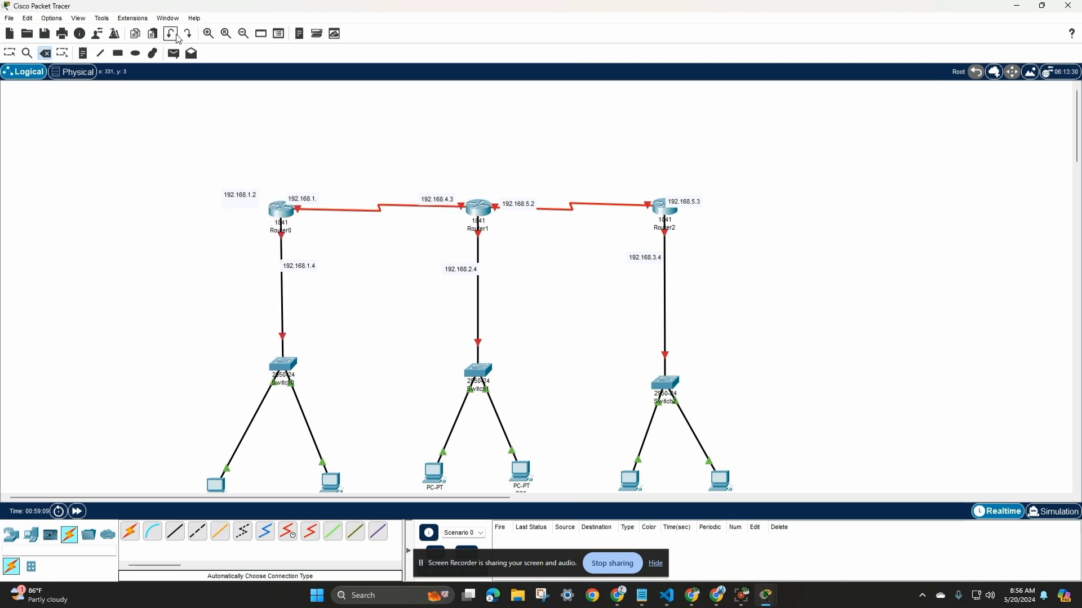
{"action": "left_click", "coordinate": [300, 200]}
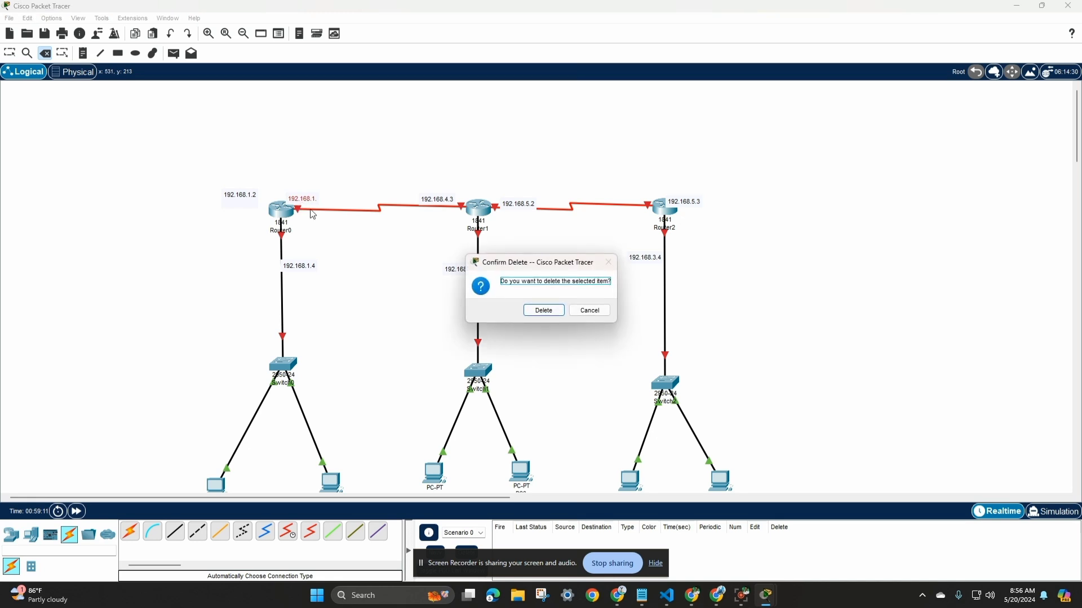
{"action": "left_click", "coordinate": [548, 310]}
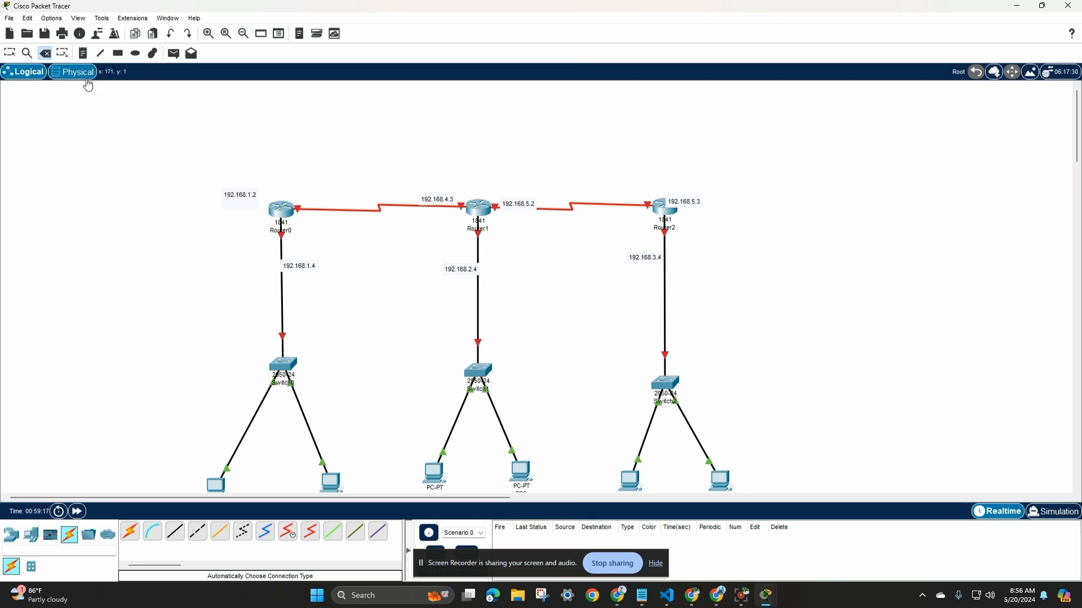
{"action": "left_click", "coordinate": [45, 53]}
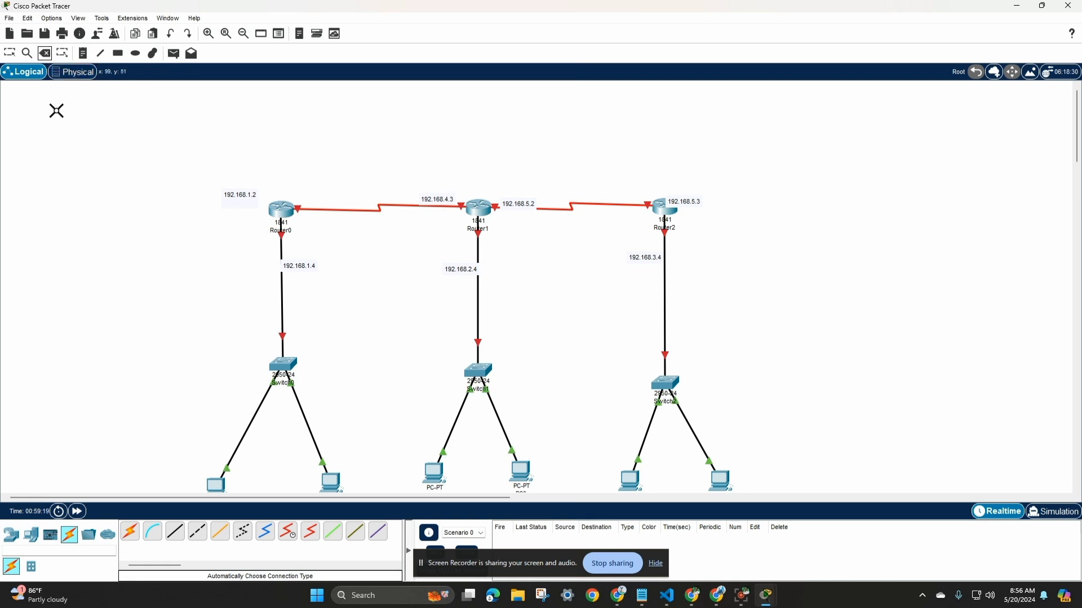
{"action": "left_click", "coordinate": [284, 372]}
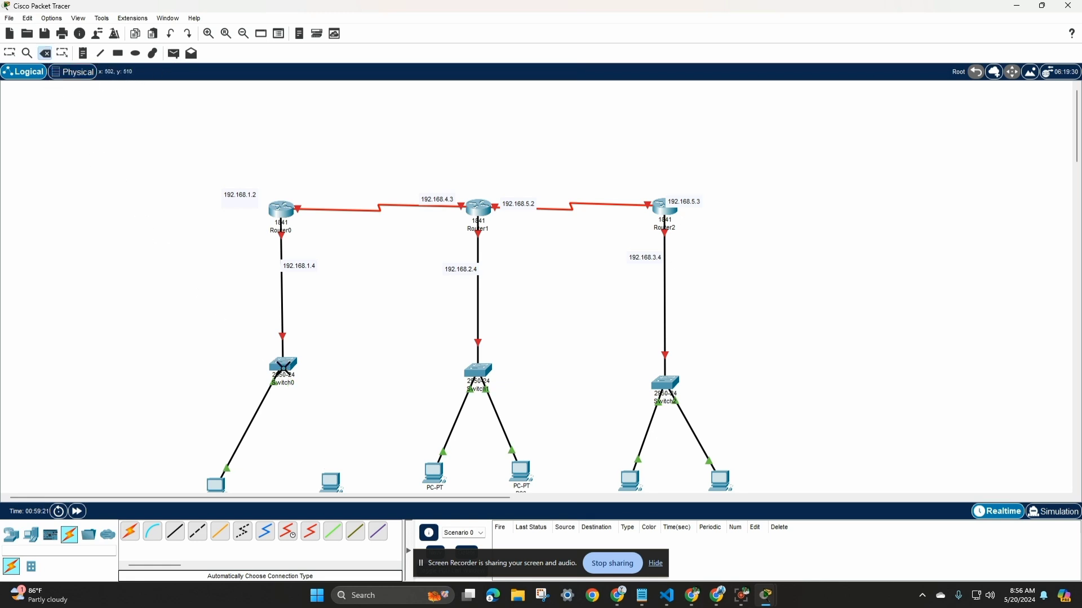
{"action": "left_click", "coordinate": [283, 369]}
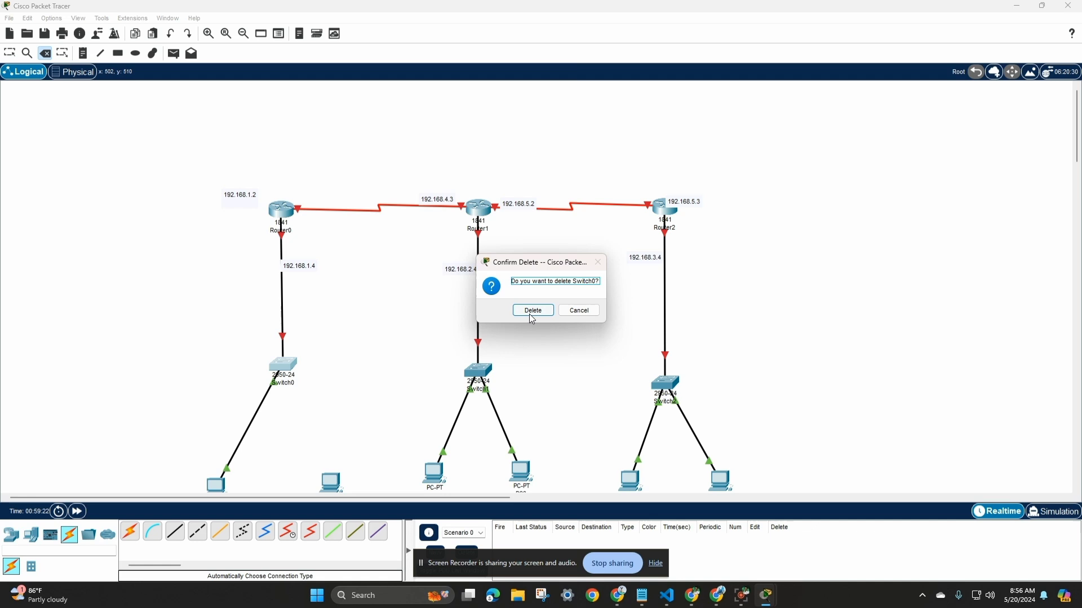
{"action": "left_click", "coordinate": [579, 311]}
{"action": "left_click", "coordinate": [171, 33]}
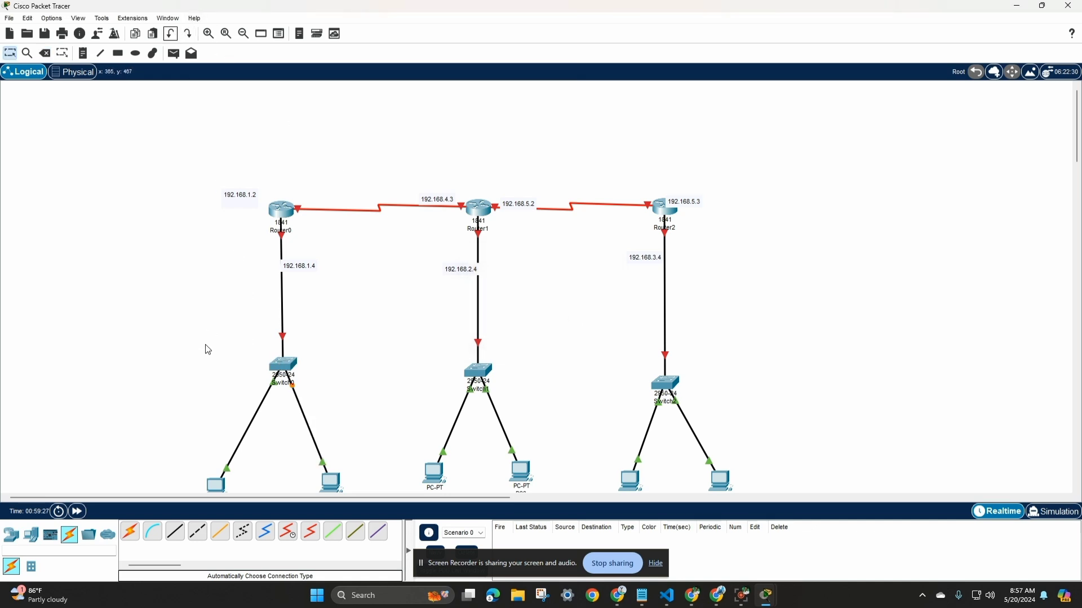
- Change the address note beside Router0 to 192.168.4.2
{"action": "double_click", "coordinate": [241, 197]}
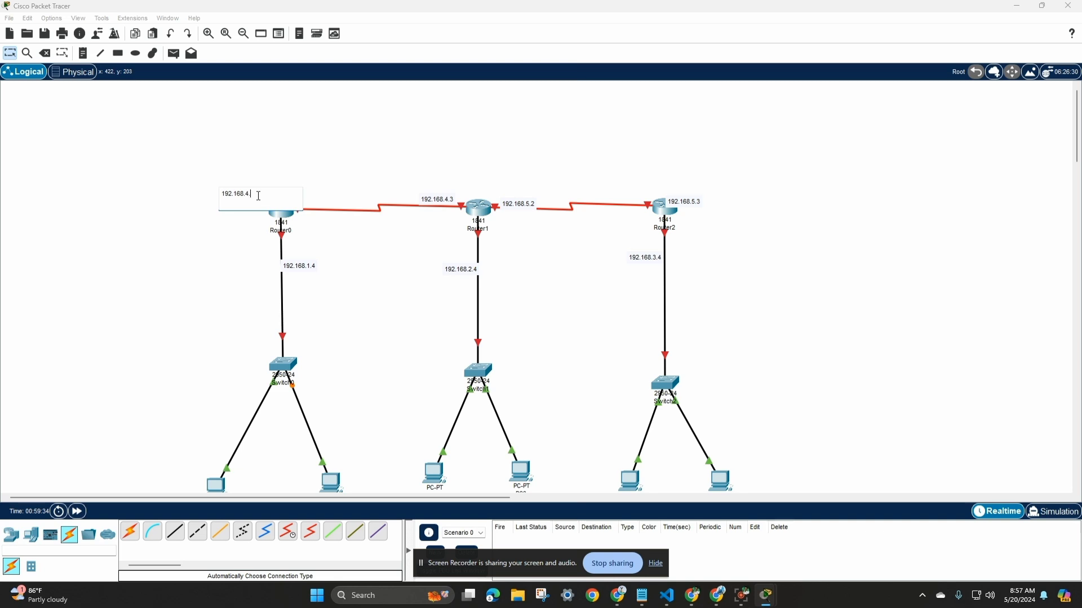
{"action": "type", "text": "4.2"}
{"action": "left_click", "coordinate": [332, 186]}
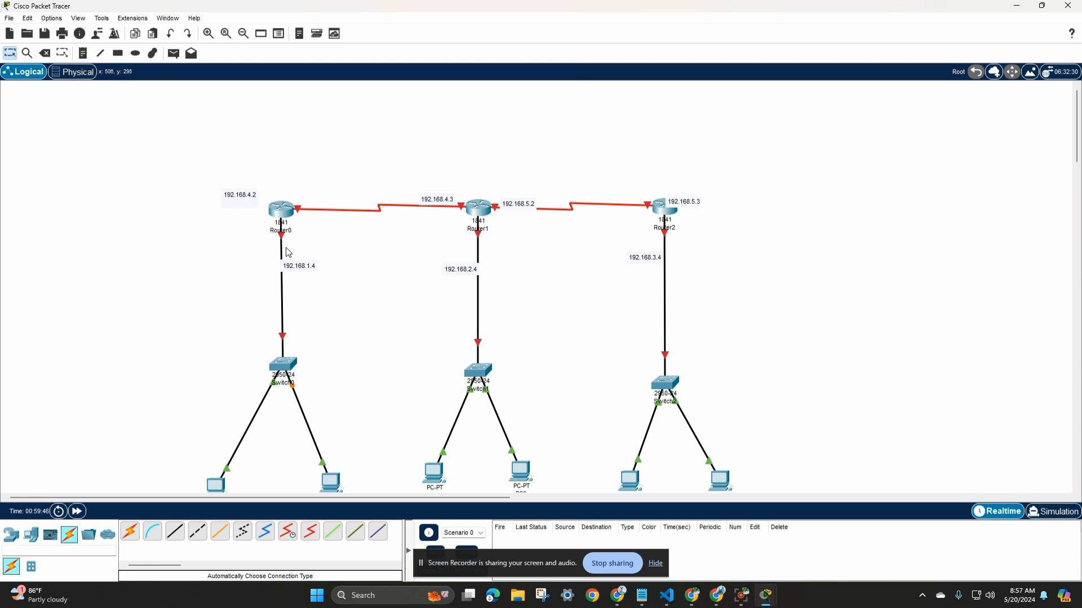
- Open Router0's FastEthernet0/0 configuration and copy the 192.168.1.4 address from the note on its switch link
{"action": "left_click", "coordinate": [279, 211]}
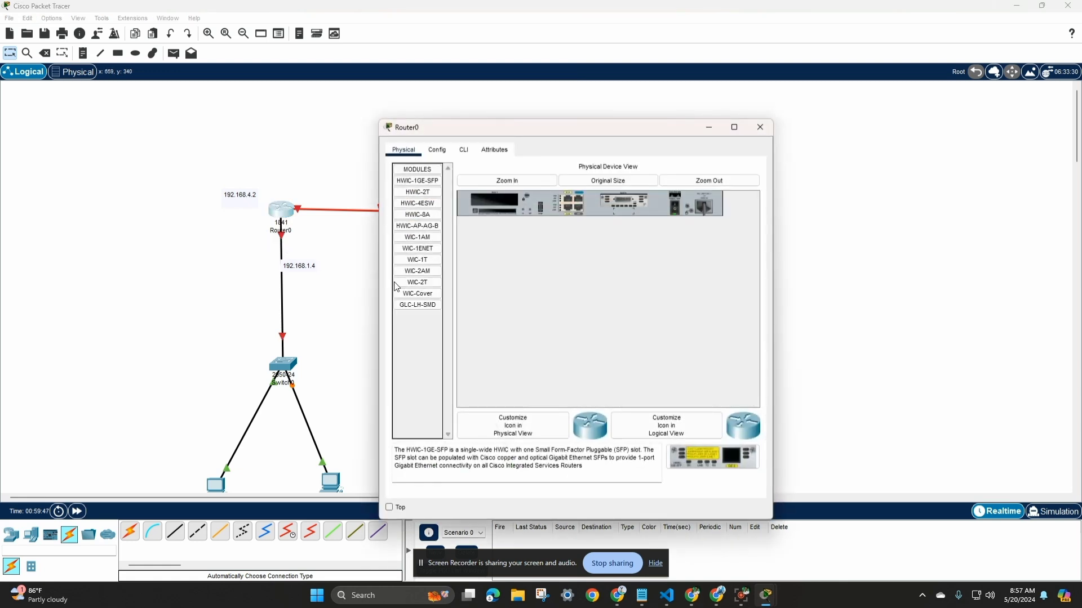
{"action": "left_click", "coordinate": [436, 150]}
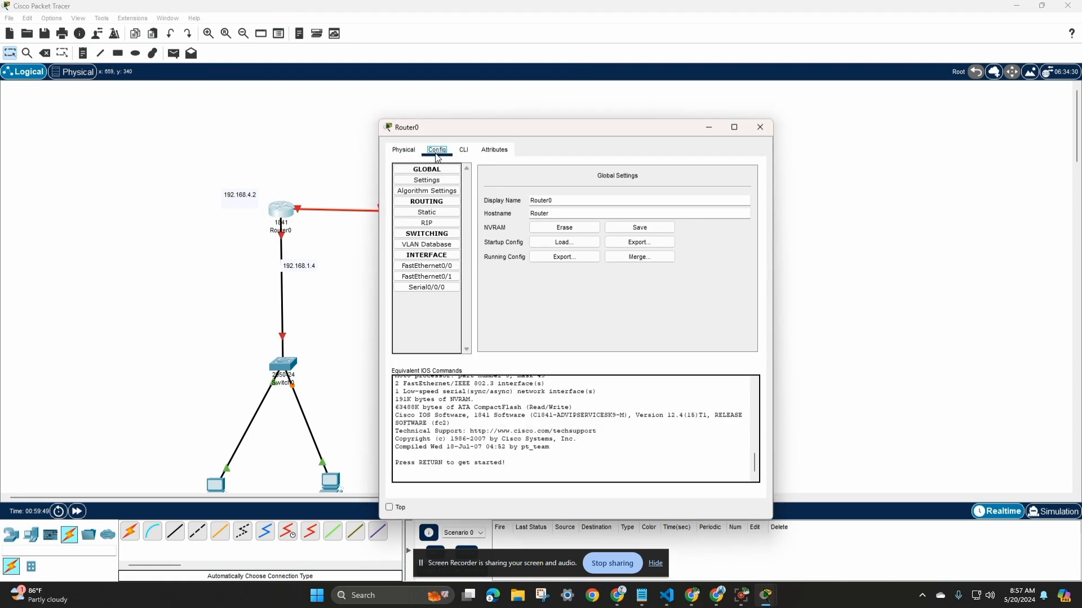
{"action": "left_click", "coordinate": [440, 268]}
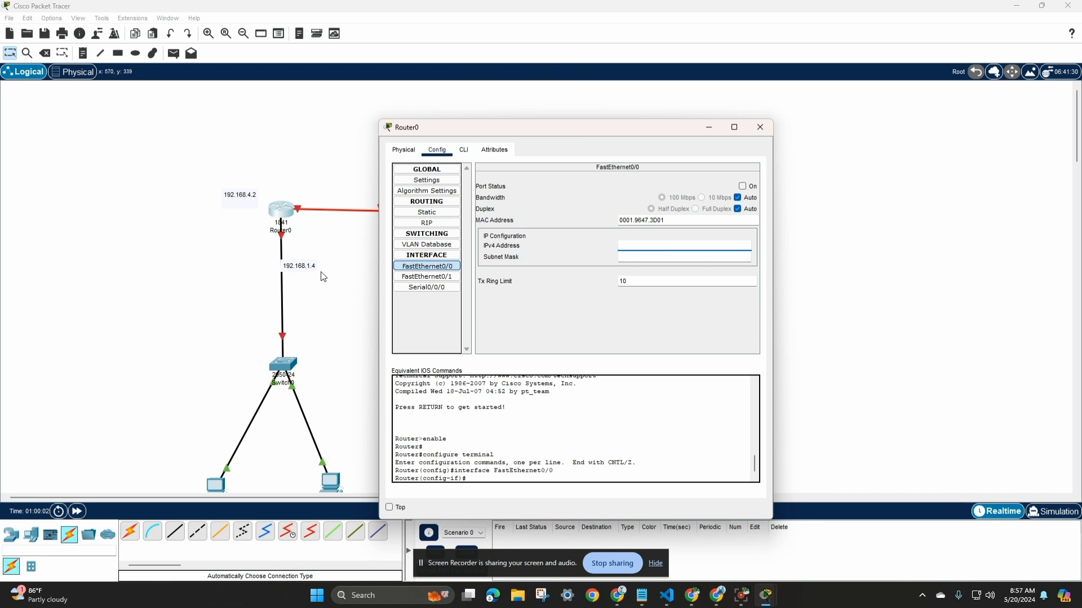
{"action": "left_click", "coordinate": [312, 267]}
{"action": "left_click", "coordinate": [312, 267]}
{"action": "double_click", "coordinate": [310, 266]}
{"action": "key", "text": "ctrl+c"}
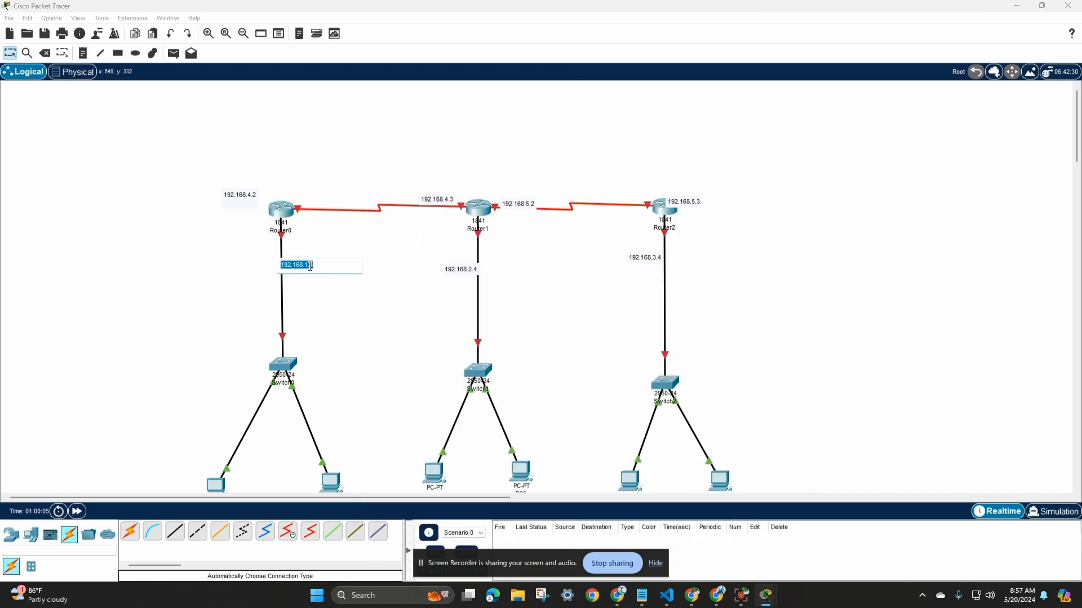
- Assign 192.168.1.4 with subnet mask 255.255.255.0 to Router0's FastEthernet0/0, turn the port on and close the router's window
{"action": "left_click", "coordinate": [288, 209]}
{"action": "left_click", "coordinate": [646, 245]}
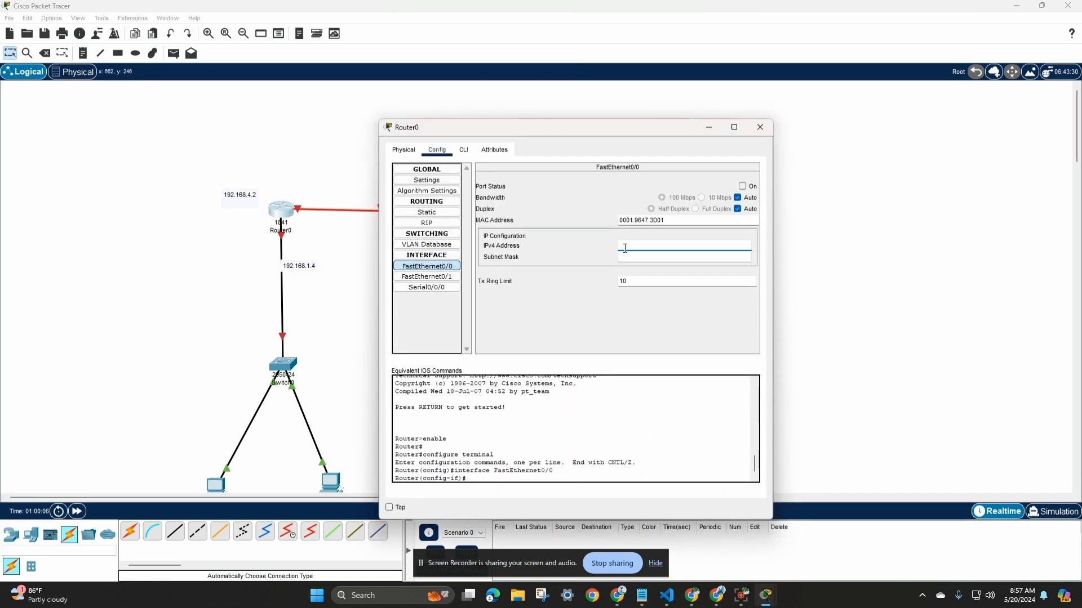
{"action": "key", "text": "ctrl+v"}
{"action": "left_click", "coordinate": [643, 257]}
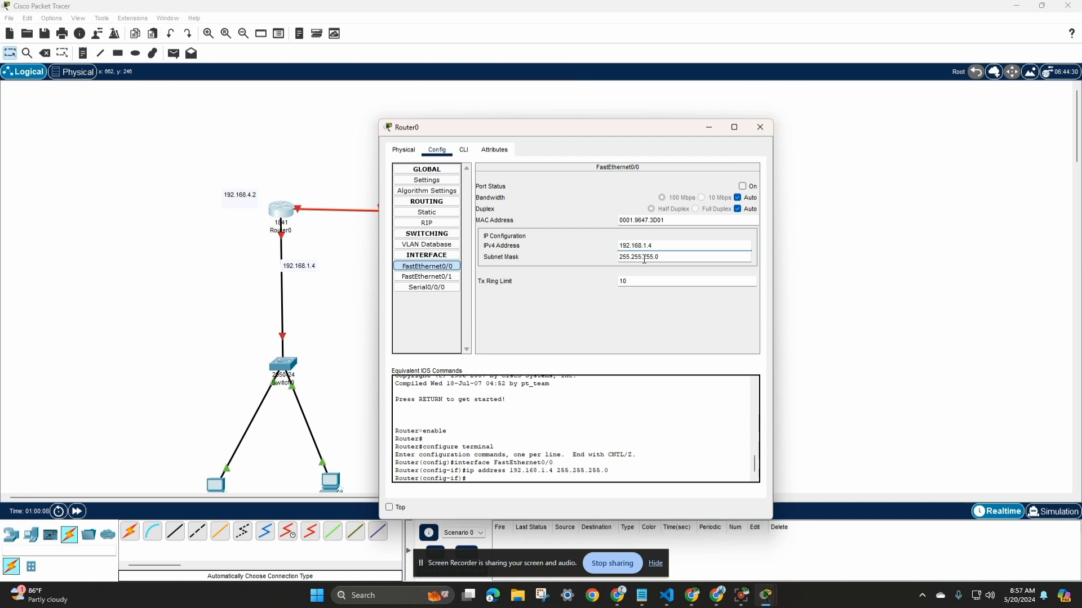
{"action": "left_click", "coordinate": [742, 186]}
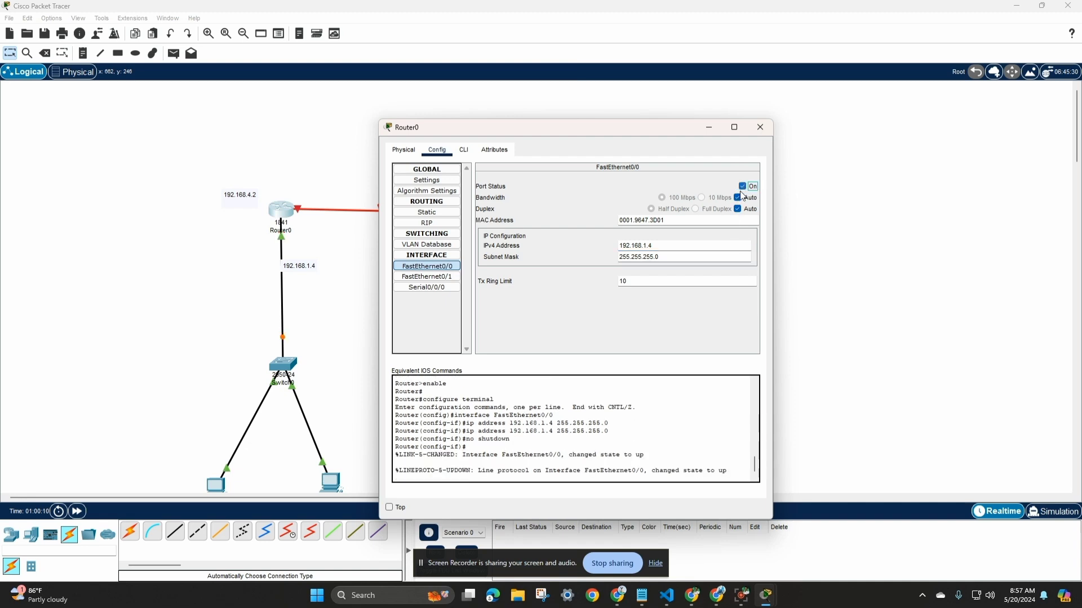
{"action": "left_click", "coordinate": [759, 128]}
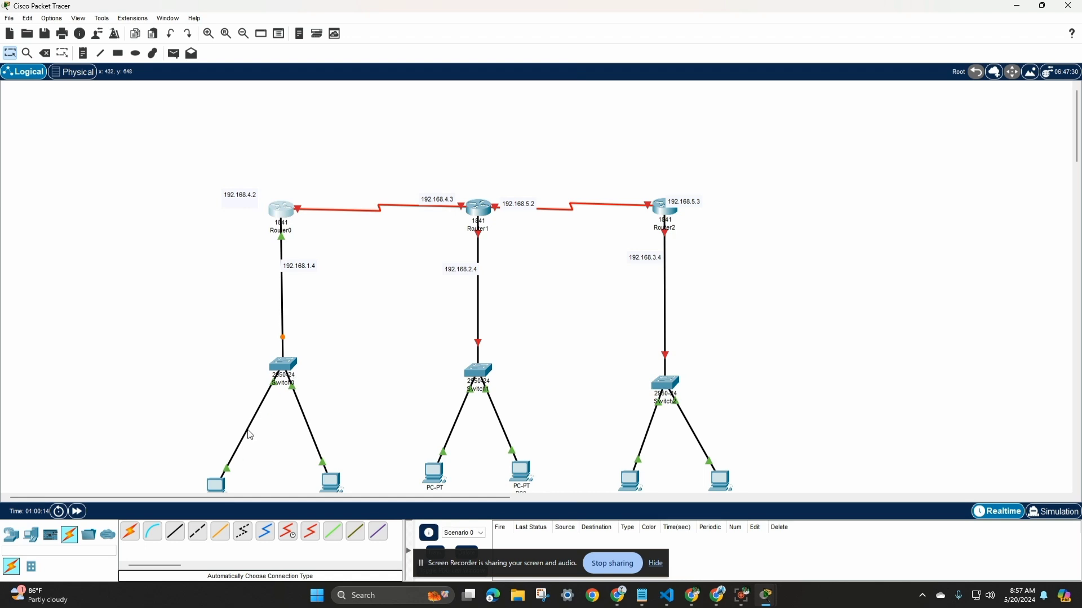
- Open Router1's FastEthernet0/0 configuration and copy the 192.168.2.4 address from the note on its switch link
{"action": "left_click", "coordinate": [473, 212]}
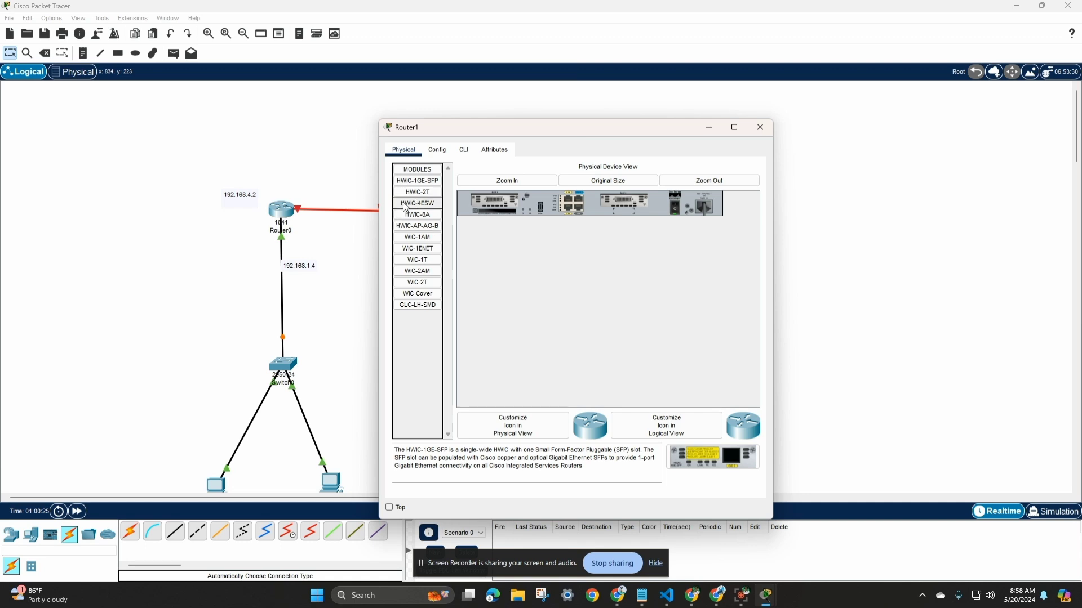
{"action": "left_click", "coordinate": [438, 150]}
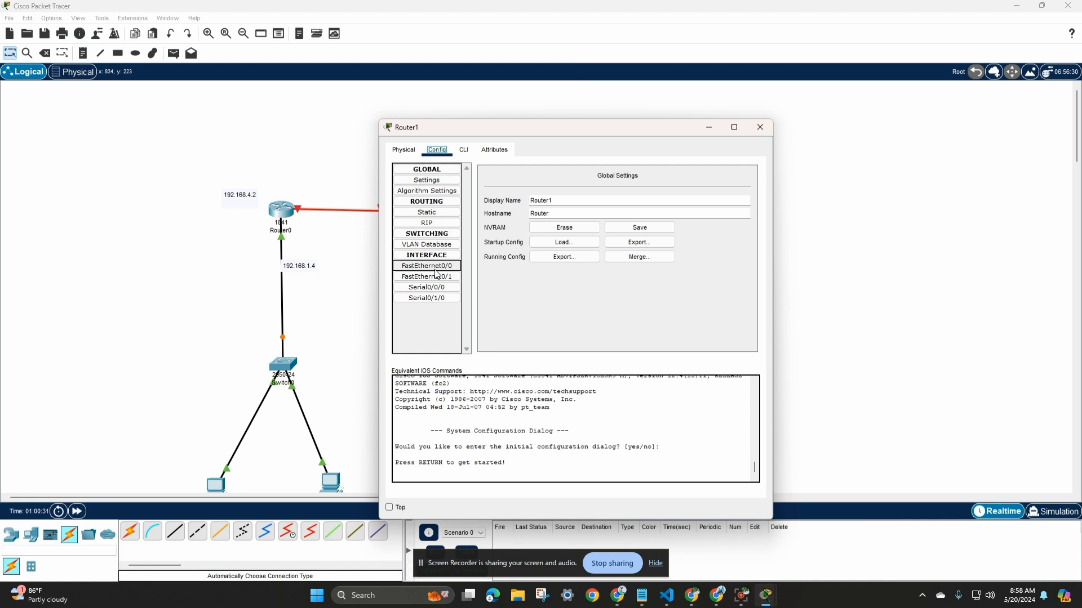
{"action": "left_click", "coordinate": [432, 266]}
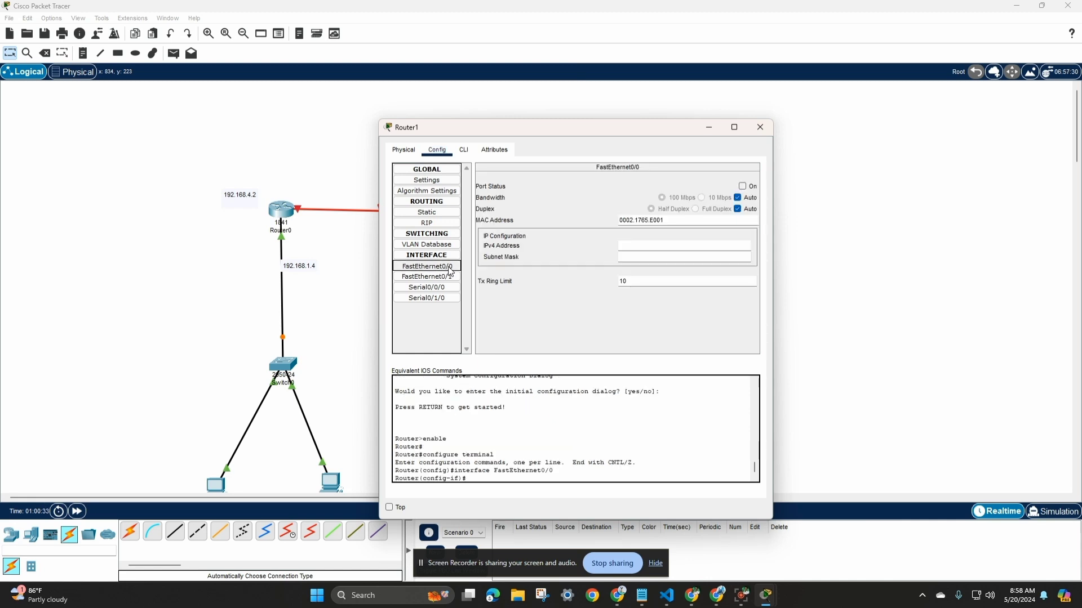
{"action": "left_click", "coordinate": [622, 245]}
{"action": "left_click_drag", "start_coordinate": [540, 133], "coordinate": [637, 135]}
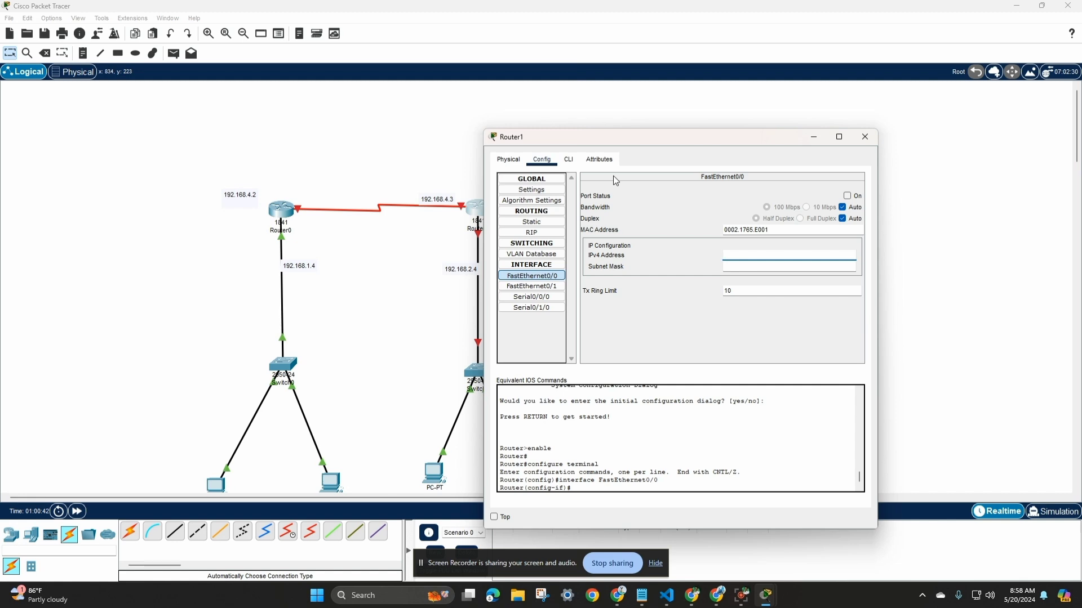
{"action": "double_click", "coordinate": [460, 269]}
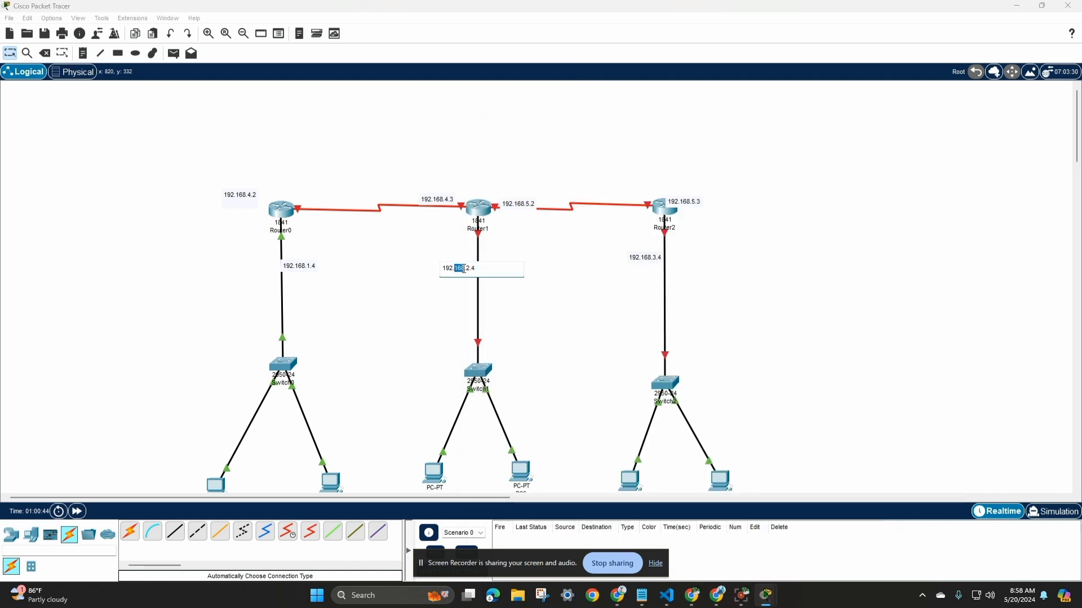
{"action": "triple_click", "coordinate": [463, 269]}
{"action": "key", "text": "ctrl+c"}
- Assign 192.168.2.4 with subnet mask 255.255.255.0 to Router1's FastEthernet0/0, turn the port on and close the router's window
{"action": "left_click", "coordinate": [485, 213]}
{"action": "left_click", "coordinate": [775, 254]}
{"action": "key", "text": "ctrl+v"}
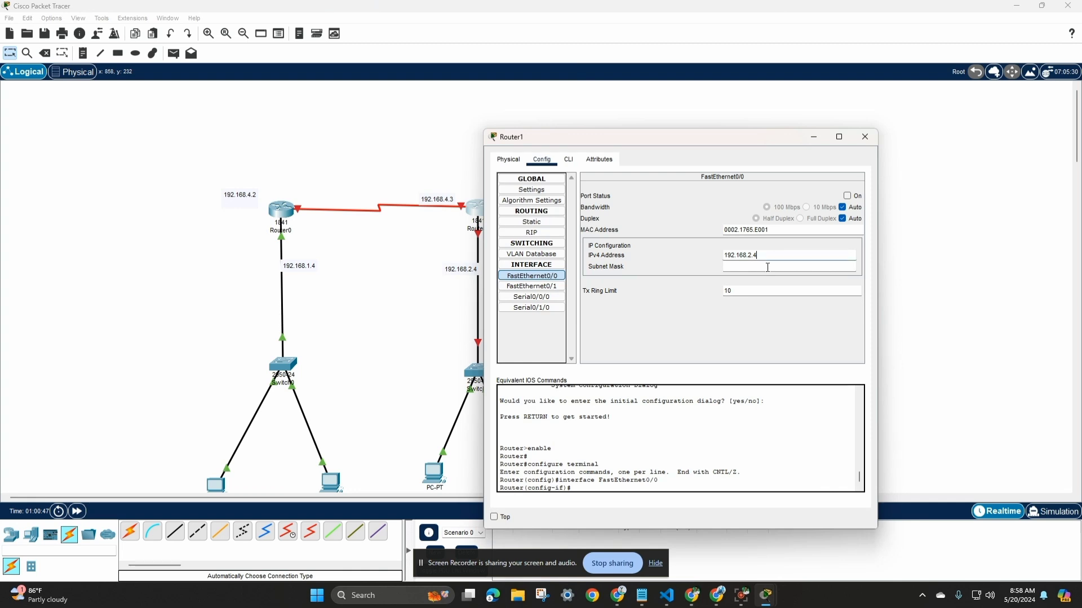
{"action": "left_click", "coordinate": [768, 267]}
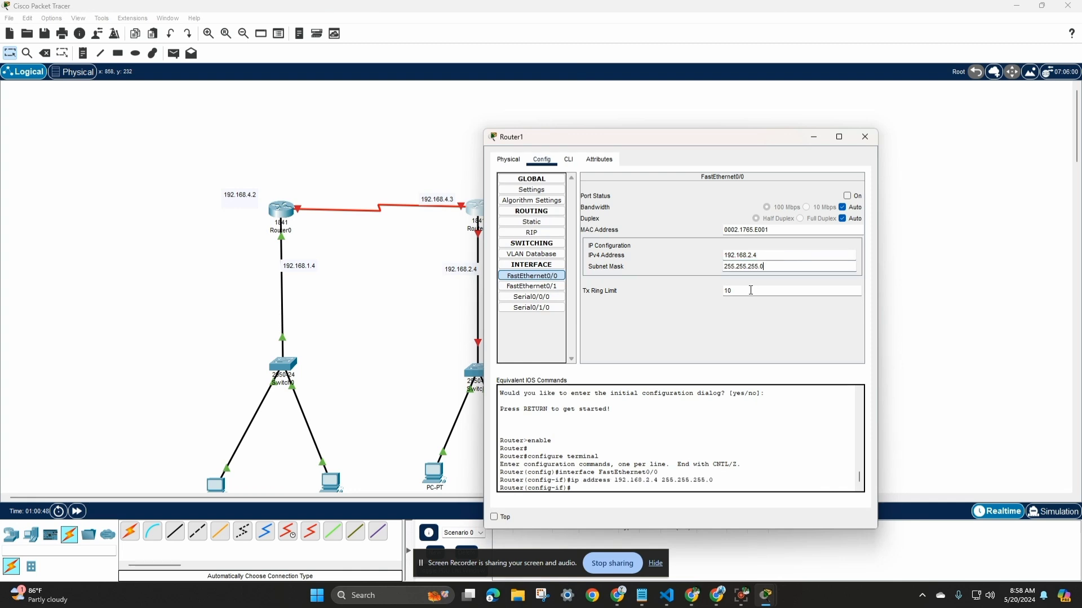
{"action": "left_click", "coordinate": [846, 196]}
{"action": "left_click", "coordinate": [865, 136]}
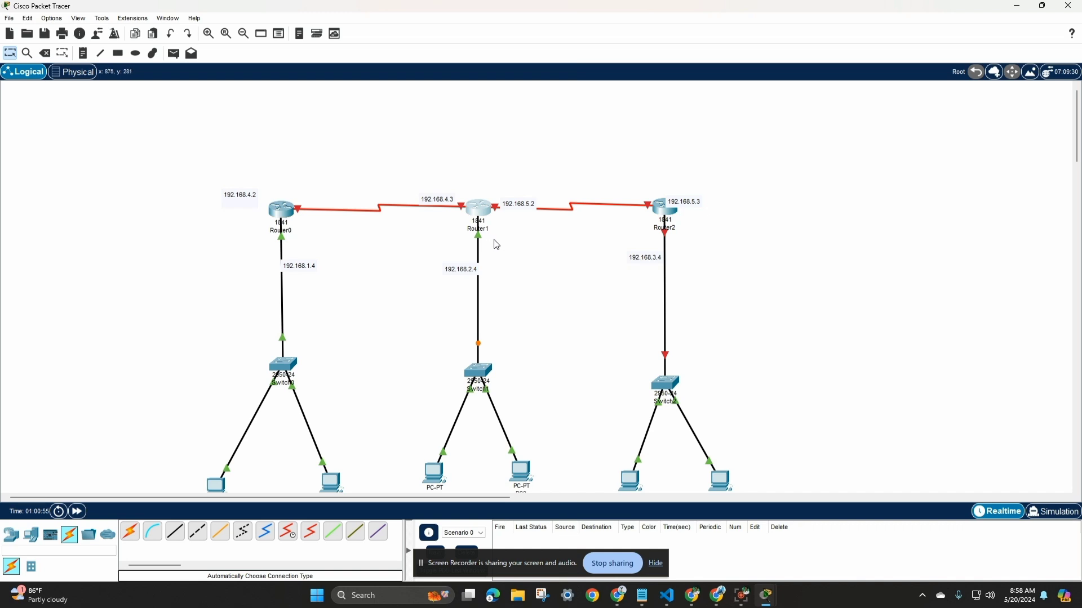
- Assign the noted address 192.168.5.2 with subnet mask 255.255.255.0 to Router1's Serial0/1/0 and turn the port on
{"action": "left_click", "coordinate": [476, 213]}
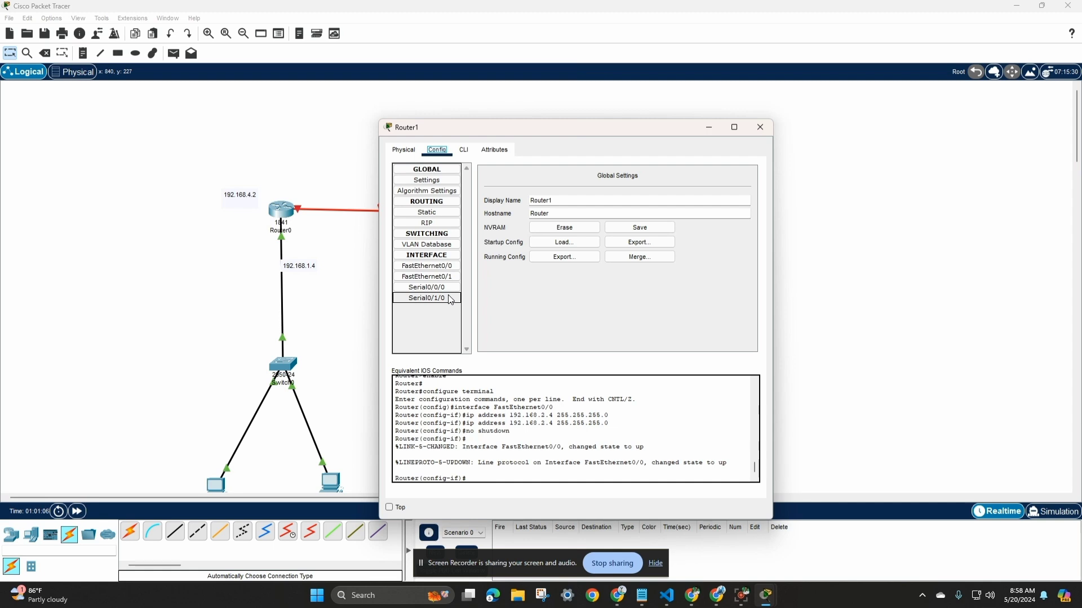
{"action": "left_click", "coordinate": [450, 299]}
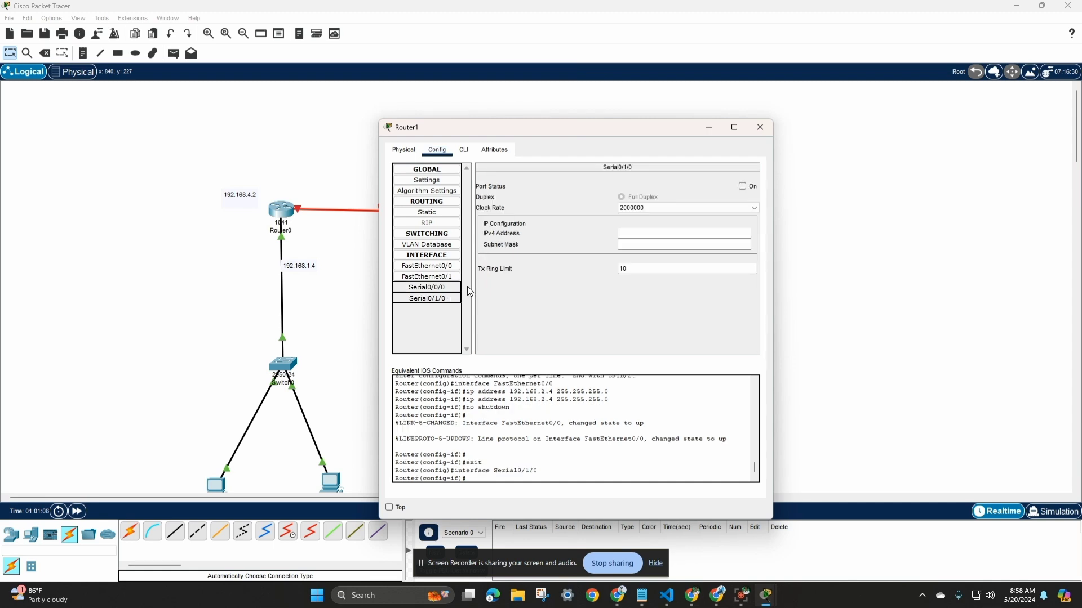
{"action": "left_click", "coordinate": [665, 234]}
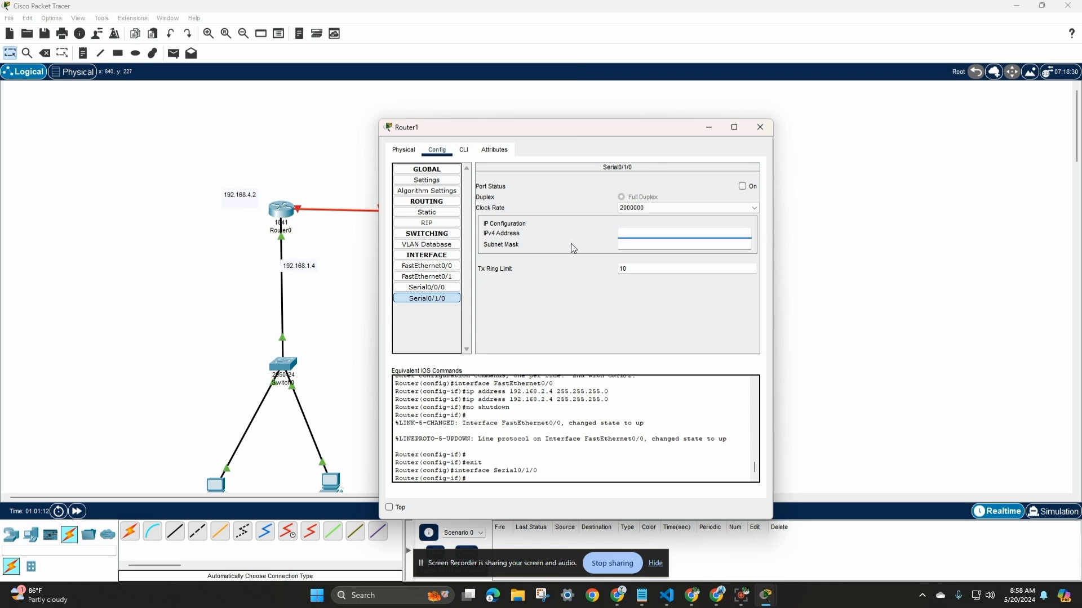
{"action": "left_click_drag", "start_coordinate": [498, 121], "coordinate": [686, 119]}
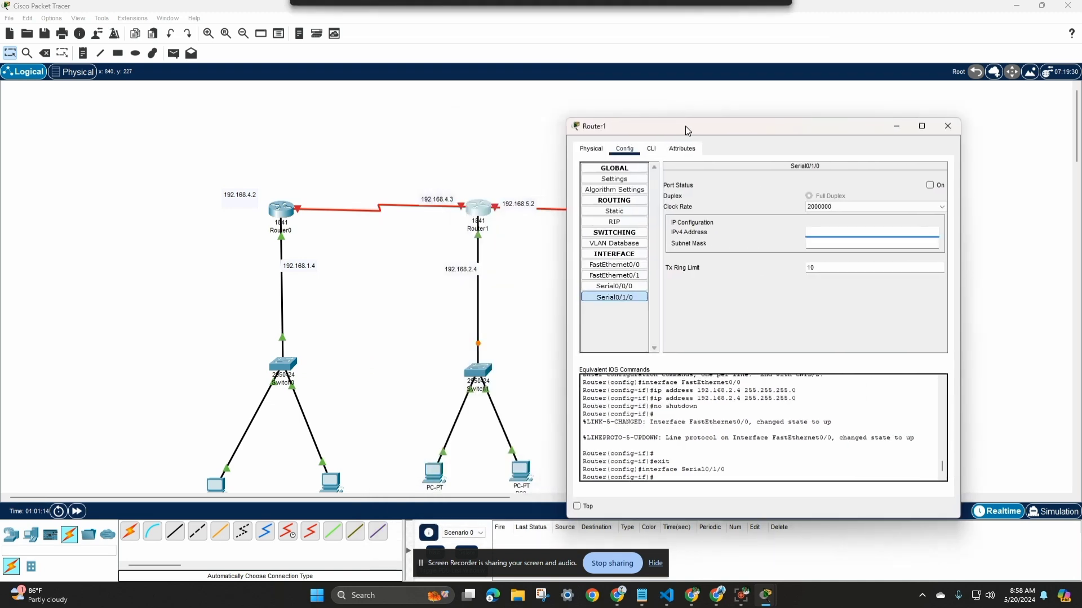
{"action": "double_click", "coordinate": [523, 205]}
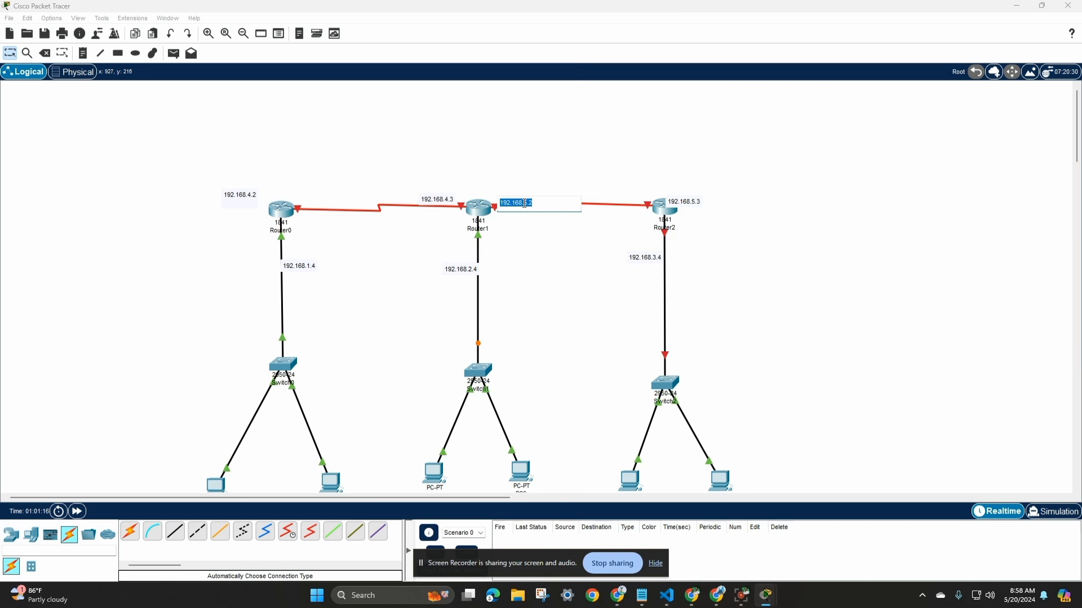
{"action": "left_click", "coordinate": [476, 210]}
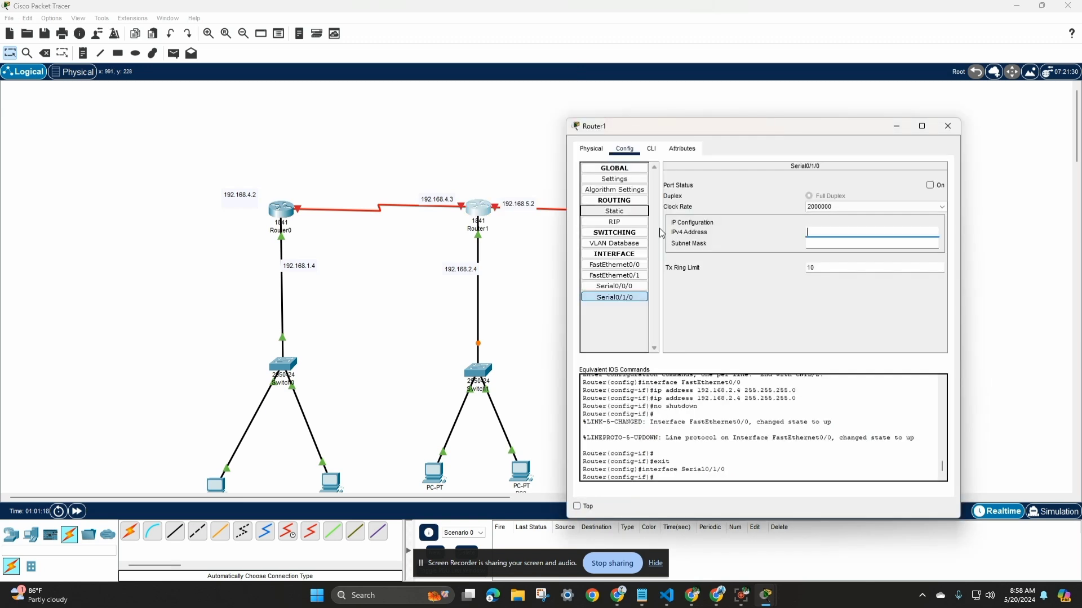
{"action": "type", "text": "192.168.5.2"}
{"action": "left_click", "coordinate": [837, 244]}
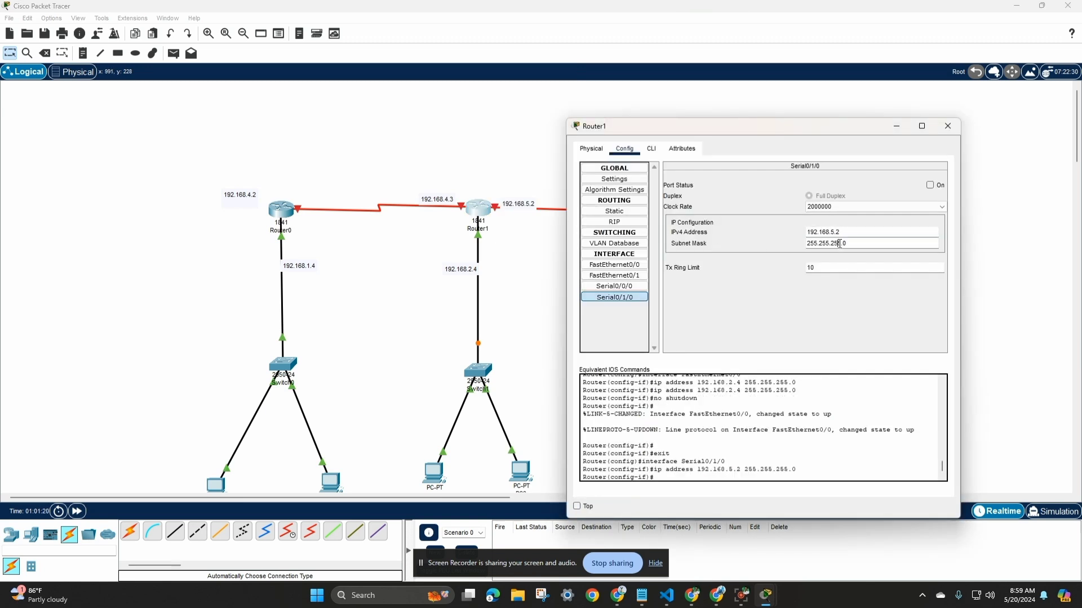
{"action": "left_click", "coordinate": [929, 186]}
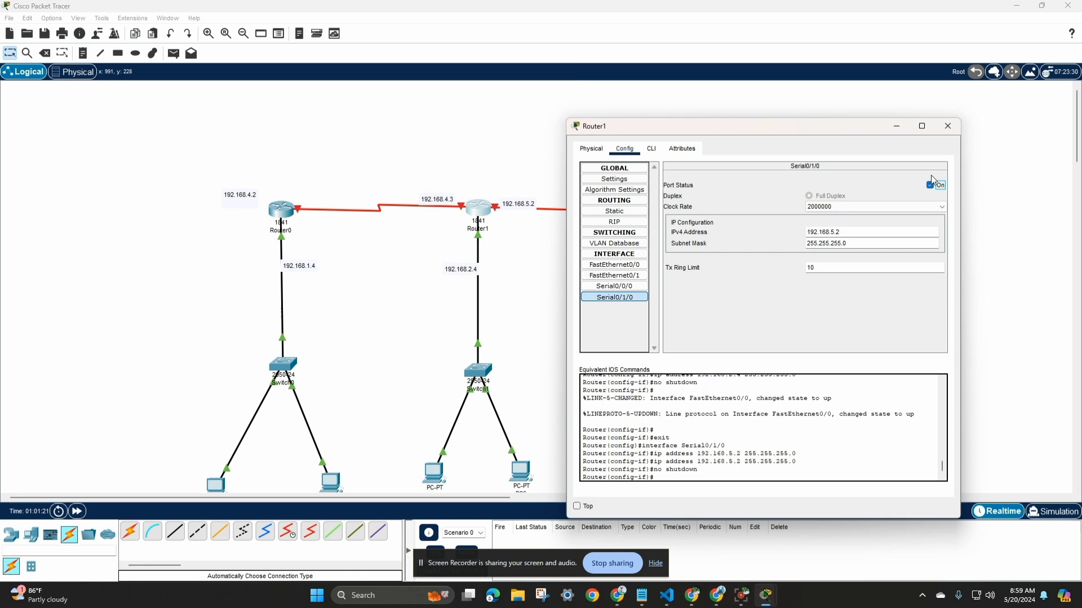
{"action": "left_click", "coordinate": [947, 125]}
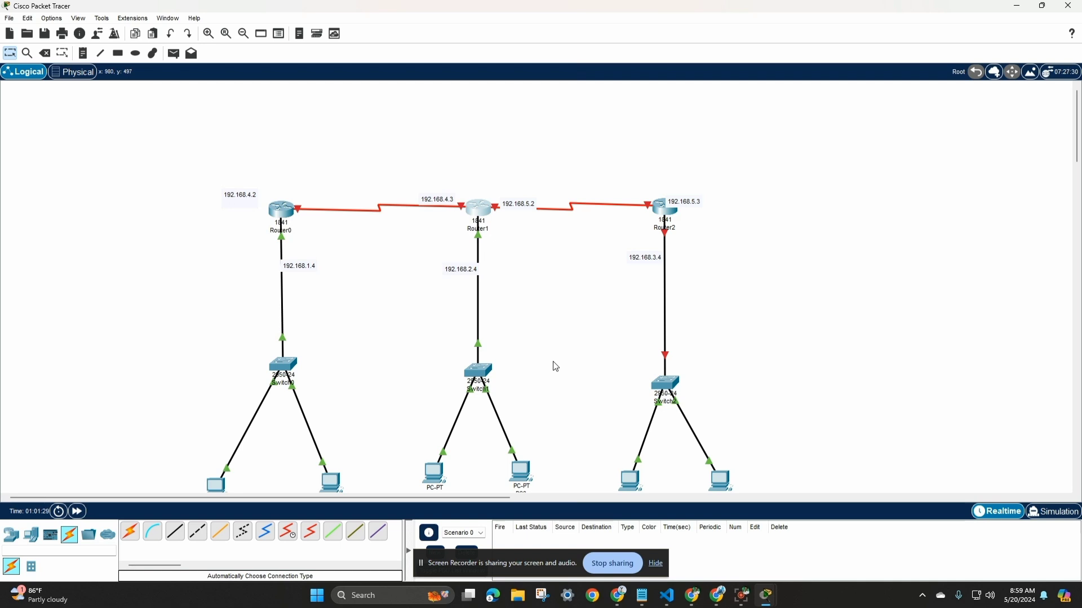
- Open Router2's FastEthernet0/0 configuration and copy the 192.168.5.3 address from the note beside the router
{"action": "left_click", "coordinate": [666, 213]}
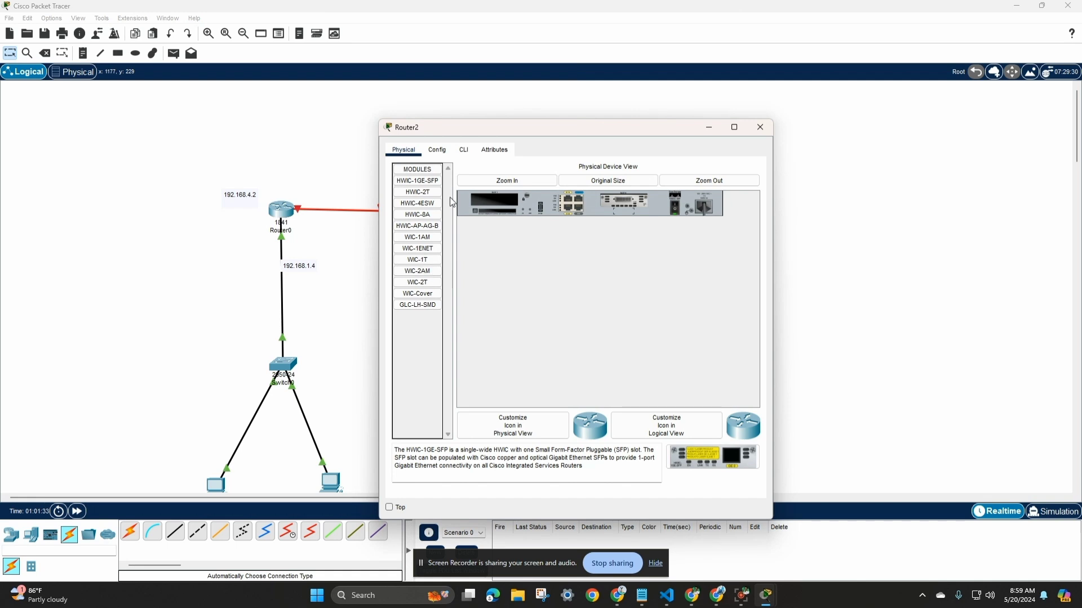
{"action": "left_click", "coordinate": [447, 152]}
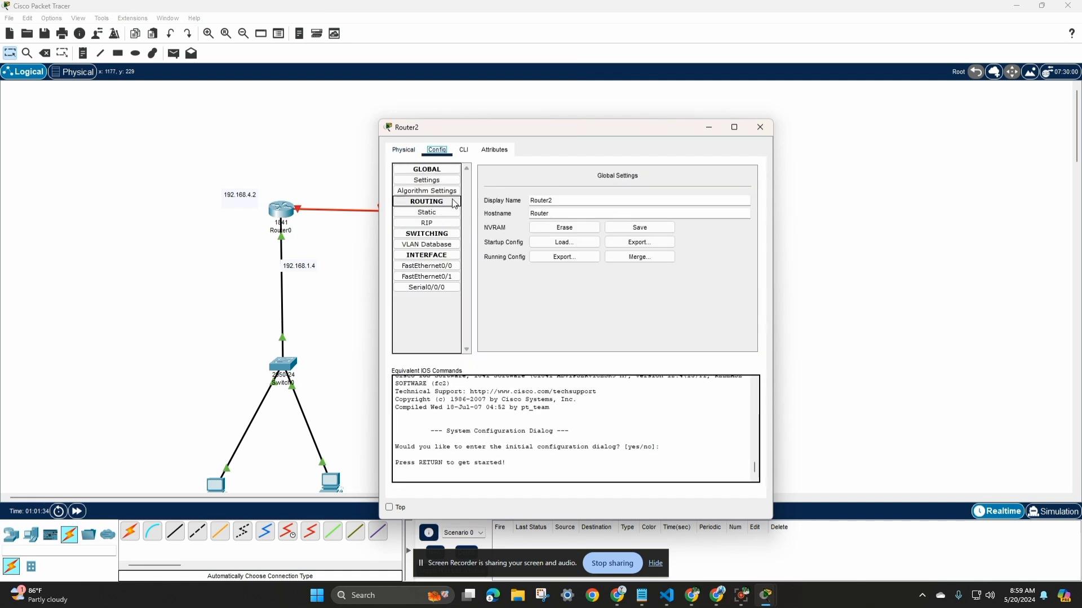
{"action": "left_click", "coordinate": [437, 271]}
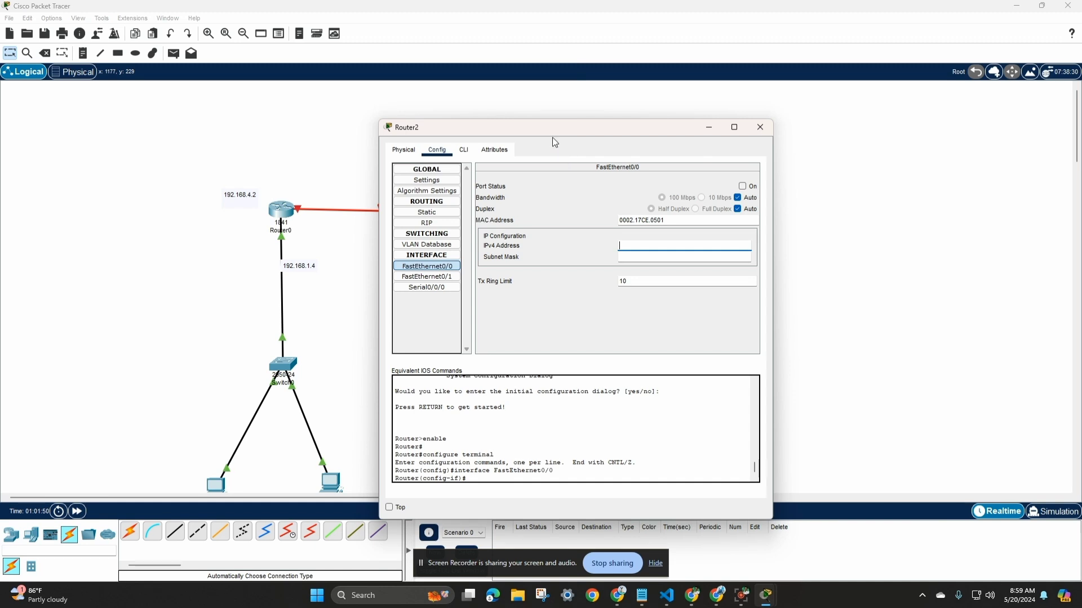
{"action": "left_click_drag", "start_coordinate": [552, 128], "coordinate": [336, 113]}
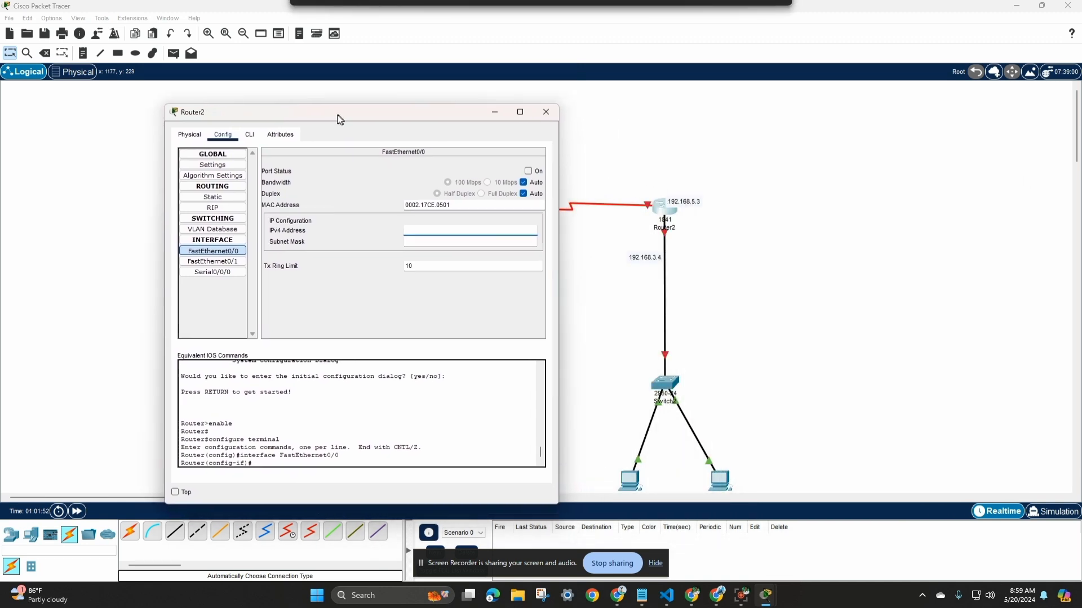
{"action": "left_click", "coordinate": [687, 203]}
{"action": "left_click", "coordinate": [686, 201]}
{"action": "key", "text": "ctrl+c"}
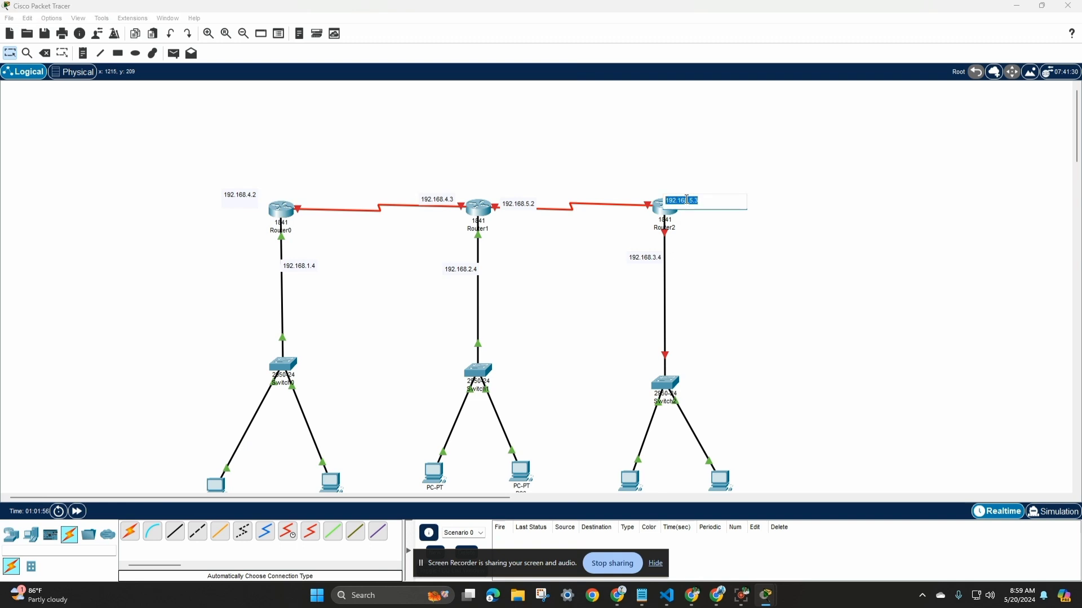
- Assign 192.168.5.3 with subnet mask 255.255.255.0 to Router2's FastEthernet0/0, turn the port on and close the router's window
{"action": "left_click", "coordinate": [665, 213]}
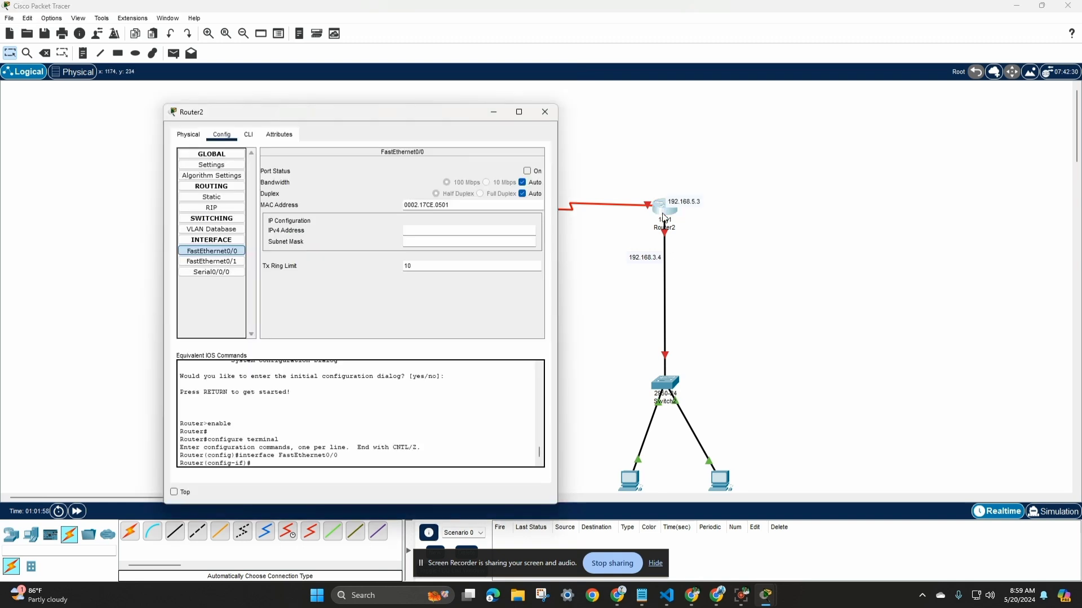
{"action": "left_click", "coordinate": [453, 225]}
{"action": "key", "text": "ctrl+v"}
{"action": "left_click", "coordinate": [462, 241]}
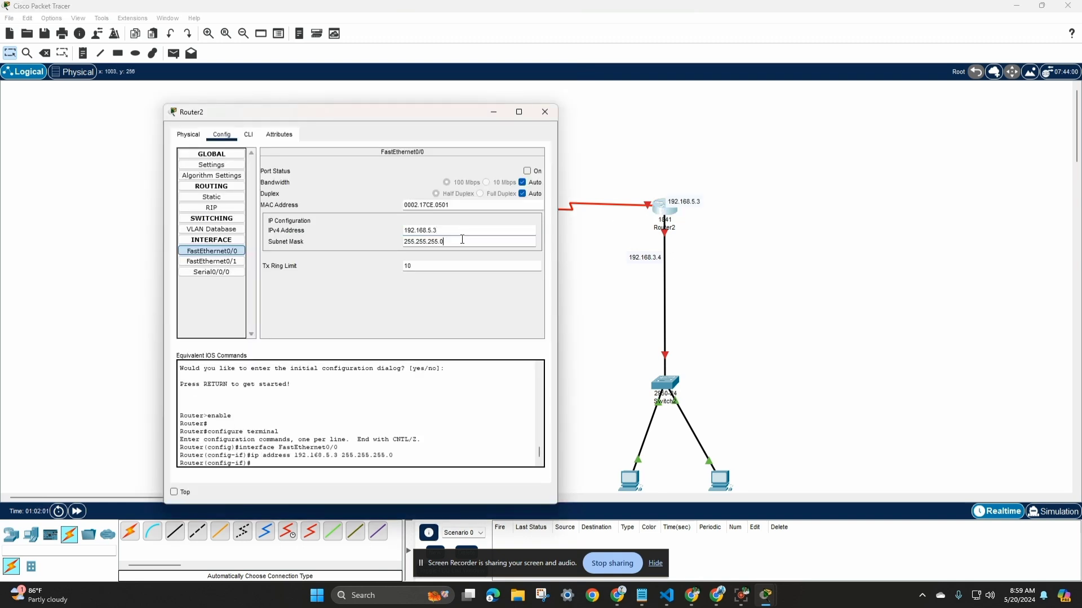
{"action": "left_click", "coordinate": [528, 171]}
{"action": "left_click", "coordinate": [545, 112]}
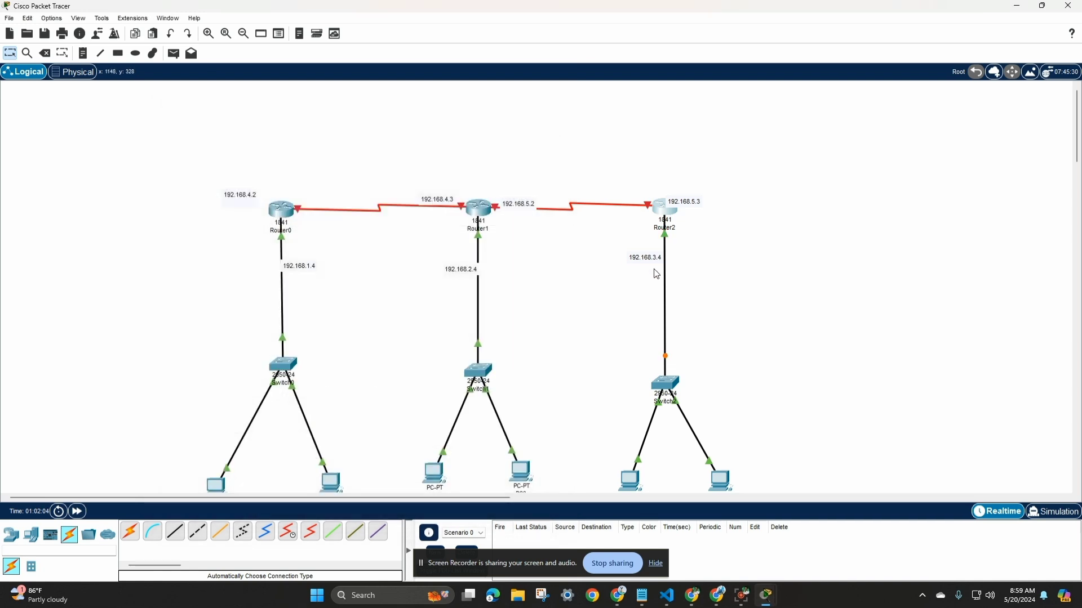
- Send a simple PDU from PC0 to PC1 and hide the screen-sharing notice covering the scenario controls
{"action": "scroll", "coordinate": [681, 310], "scroll_direction": "down", "scroll_amount": 5}
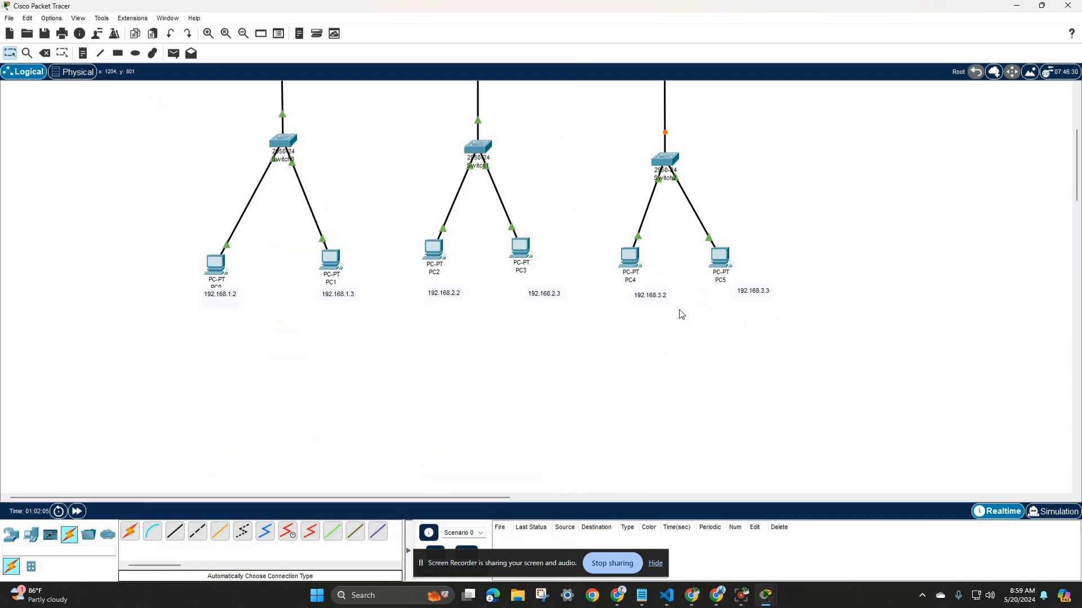
{"action": "scroll", "coordinate": [682, 313], "scroll_direction": "up", "scroll_amount": 5}
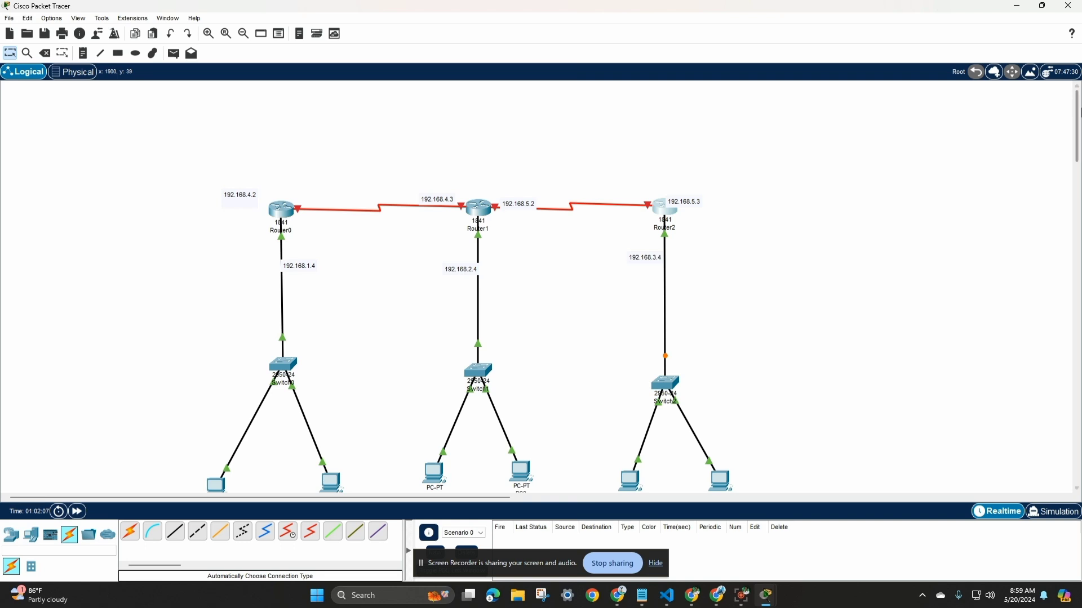
{"action": "scroll", "coordinate": [1078, 122], "scroll_direction": "down", "scroll_amount": 2}
{"action": "scroll", "coordinate": [1077, 121], "scroll_direction": "down", "scroll_amount": 1}
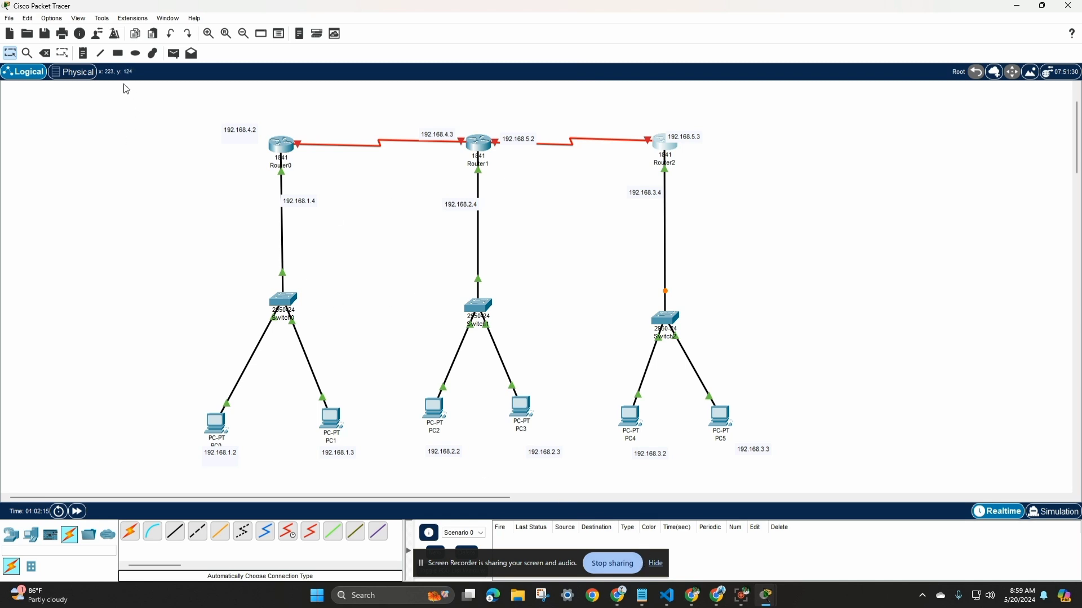
{"action": "left_click", "coordinate": [174, 55]}
{"action": "left_click", "coordinate": [214, 420]}
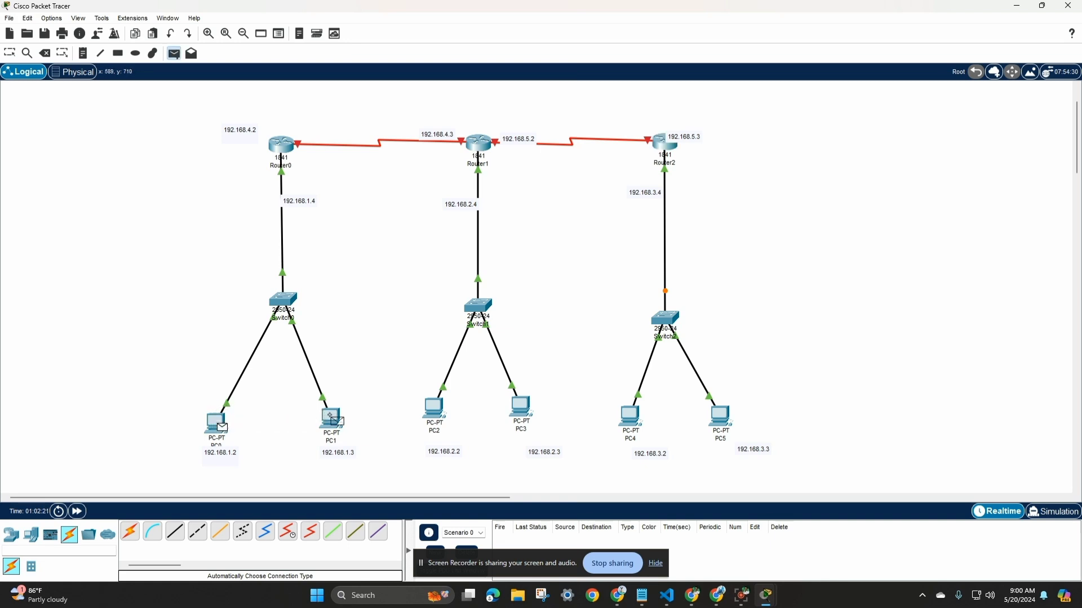
{"action": "left_click", "coordinate": [333, 417]}
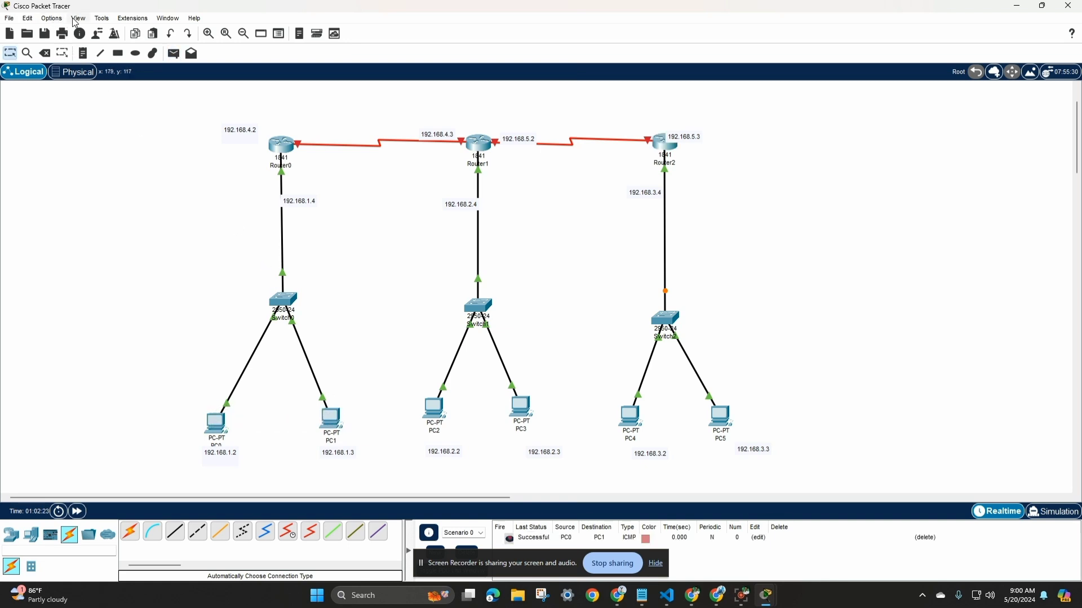
{"action": "left_click", "coordinate": [655, 564]}
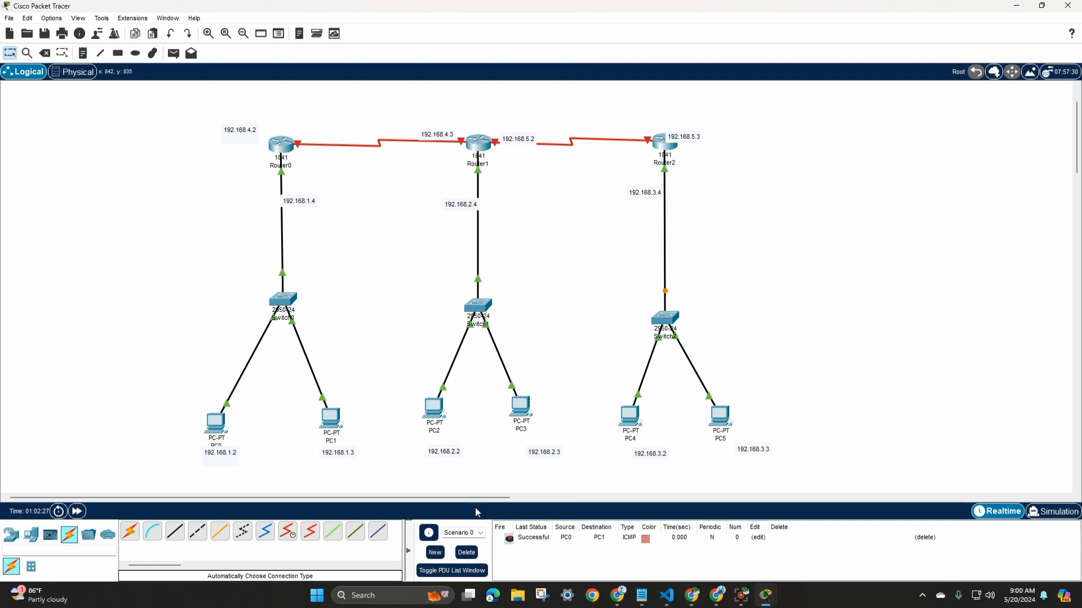